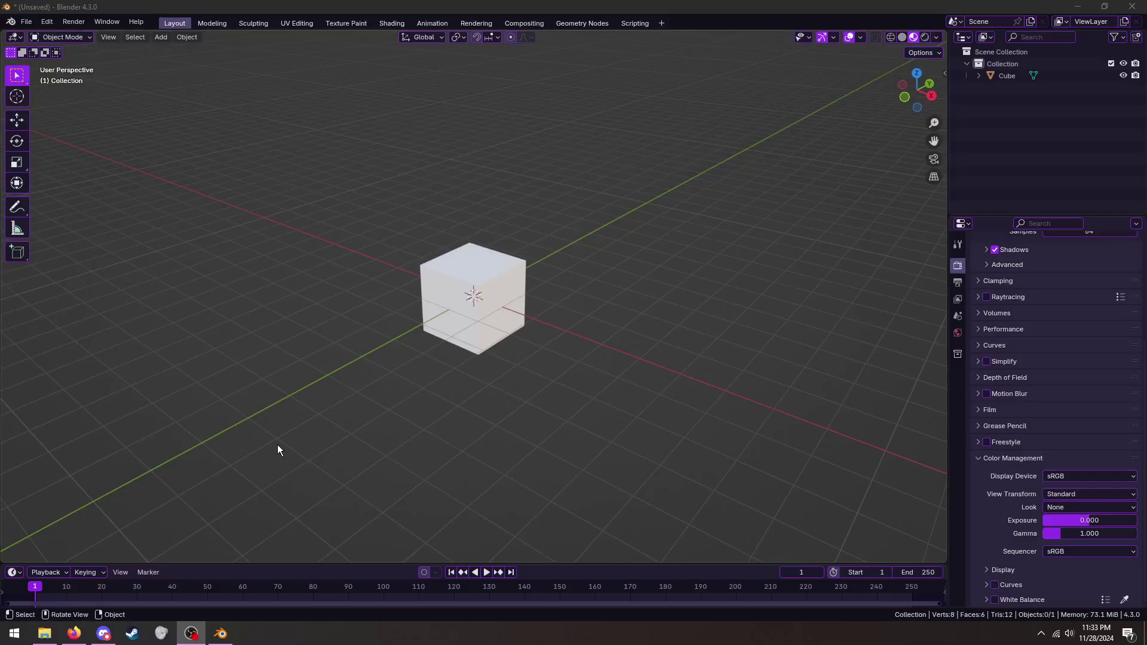
# Enlarge the timeline area and turn it into an Asset Browser
pyautogui.moveTo(278, 446); pyautogui.dragTo(420, 351, button='middle')
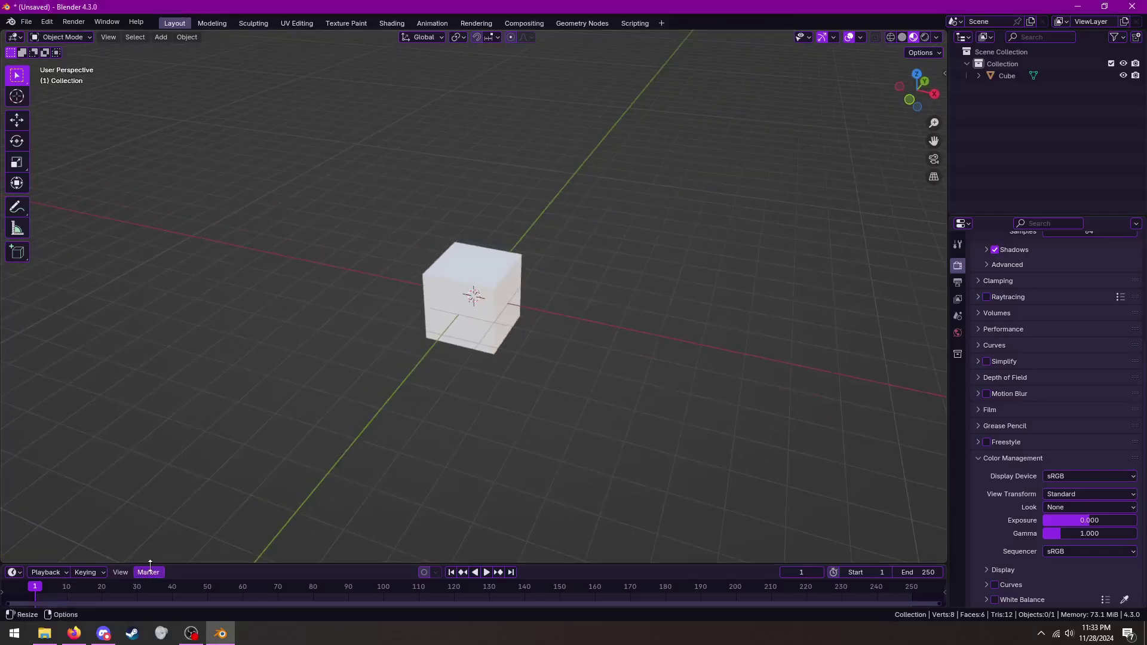
pyautogui.moveTo(150, 564); pyautogui.dragTo(31, 472)
pyautogui.click(13, 478)
pyautogui.rightClick(102, 439)
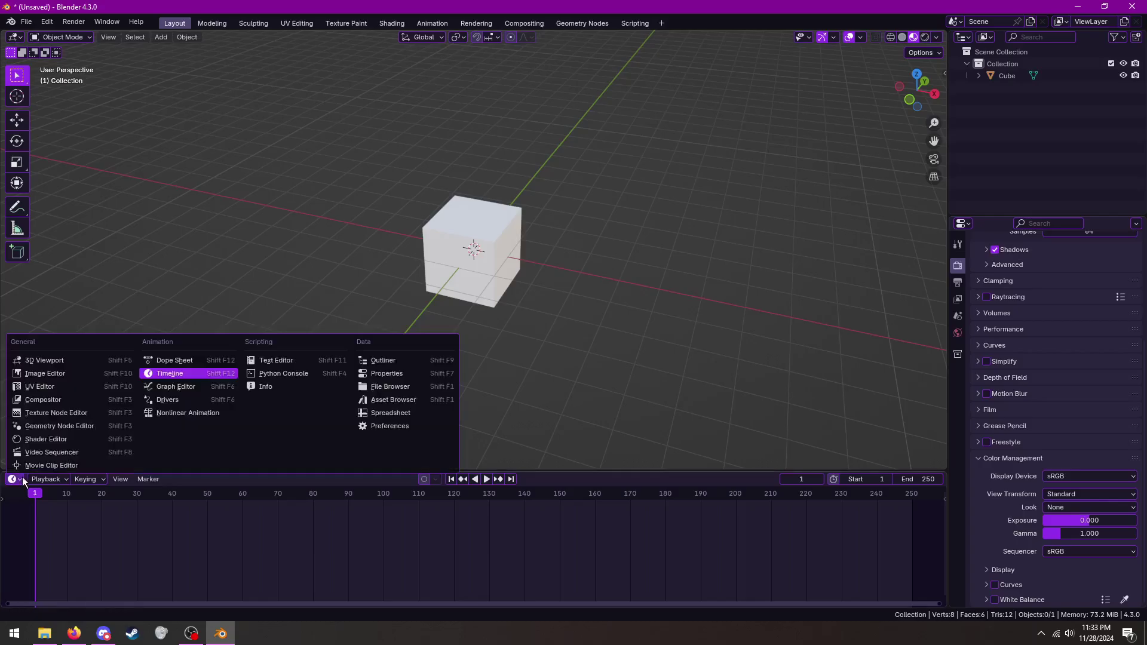
pyautogui.click(392, 399)
# Choose the MBU-Lily-AssetPak library and drop the MBUSkyBox template from Templates into the scene
pyautogui.click(88, 496)
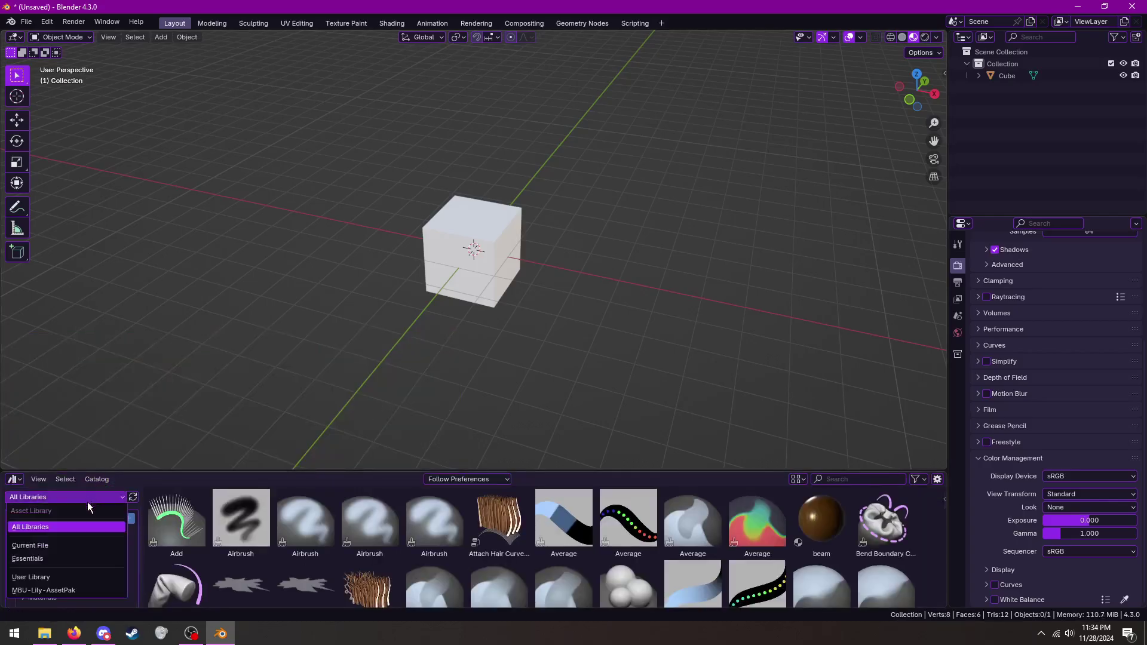
pyautogui.click(77, 587)
pyautogui.moveTo(454, 378); pyautogui.dragTo(418, 394, button='middle')
pyautogui.click(77, 581)
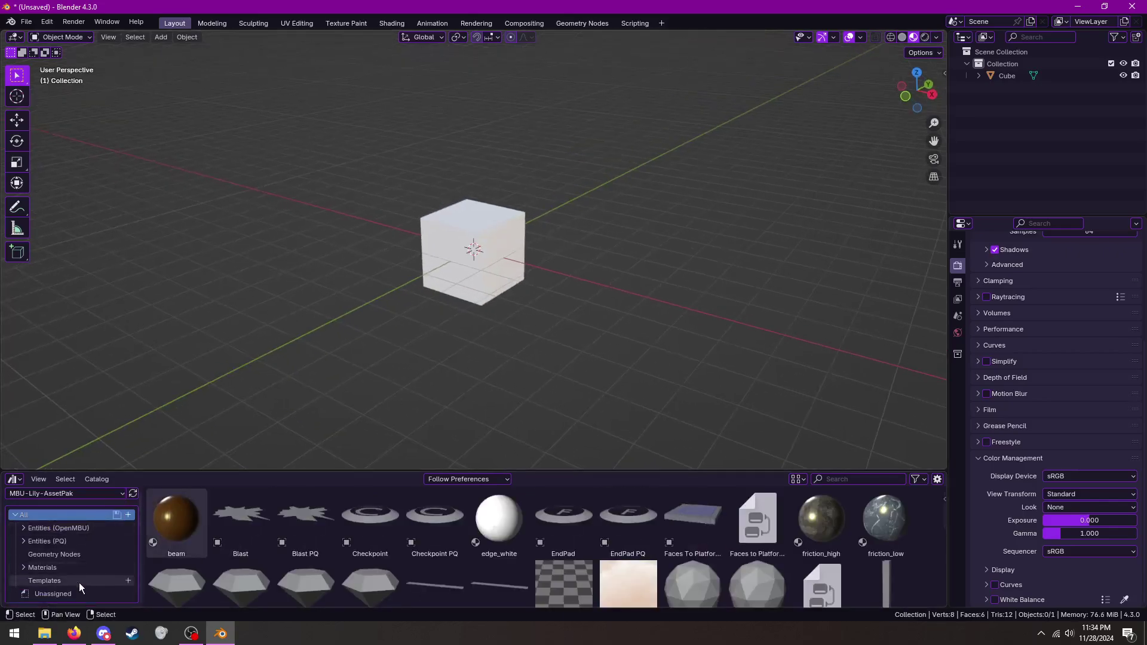
pyautogui.moveTo(306, 517); pyautogui.dragTo(353, 306)
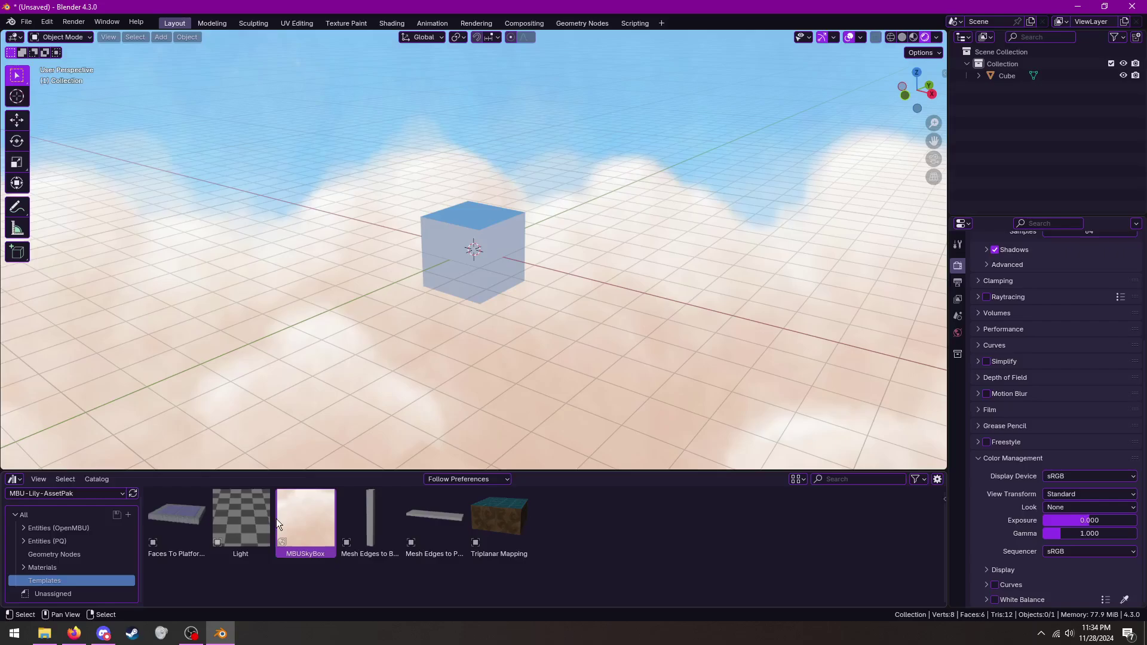
# Add the Light template to the scene
pyautogui.moveTo(241, 517); pyautogui.dragTo(289, 326)
pyautogui.moveTo(289, 326); pyautogui.dragTo(304, 278, button='middle')
pyautogui.scroll(3, 414, 271)
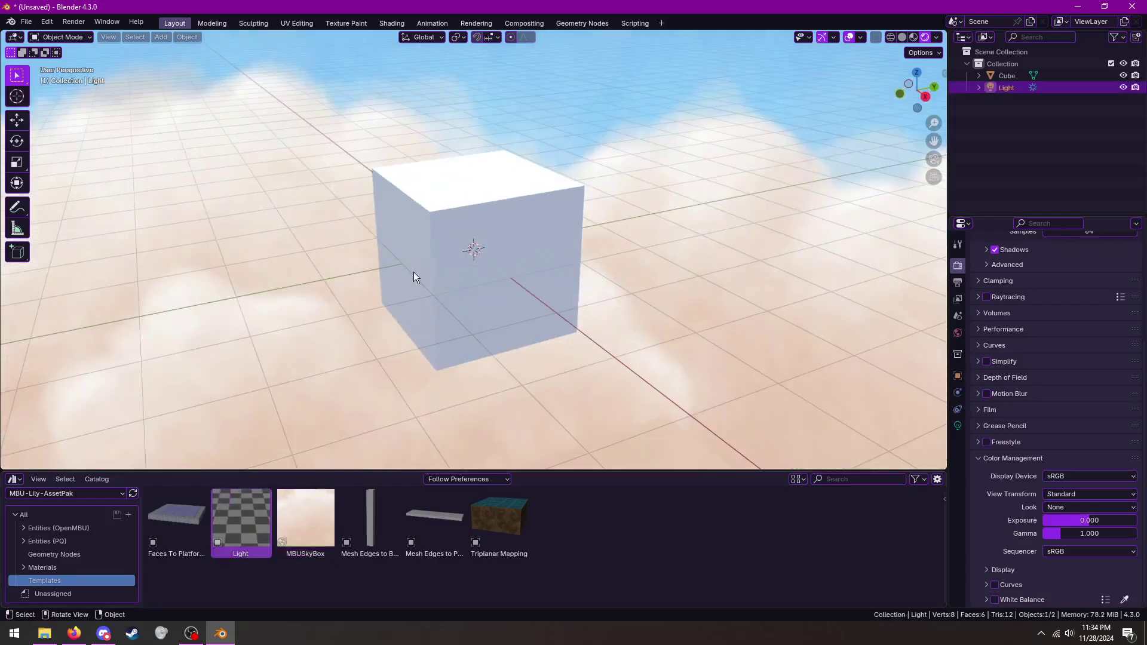
# Scale the cube up in Edit Mode, then return to Object Mode
pyautogui.click(490, 237)
pyautogui.scroll(-3, 486, 256)
pyautogui.press('Tab')
pyautogui.press('s')
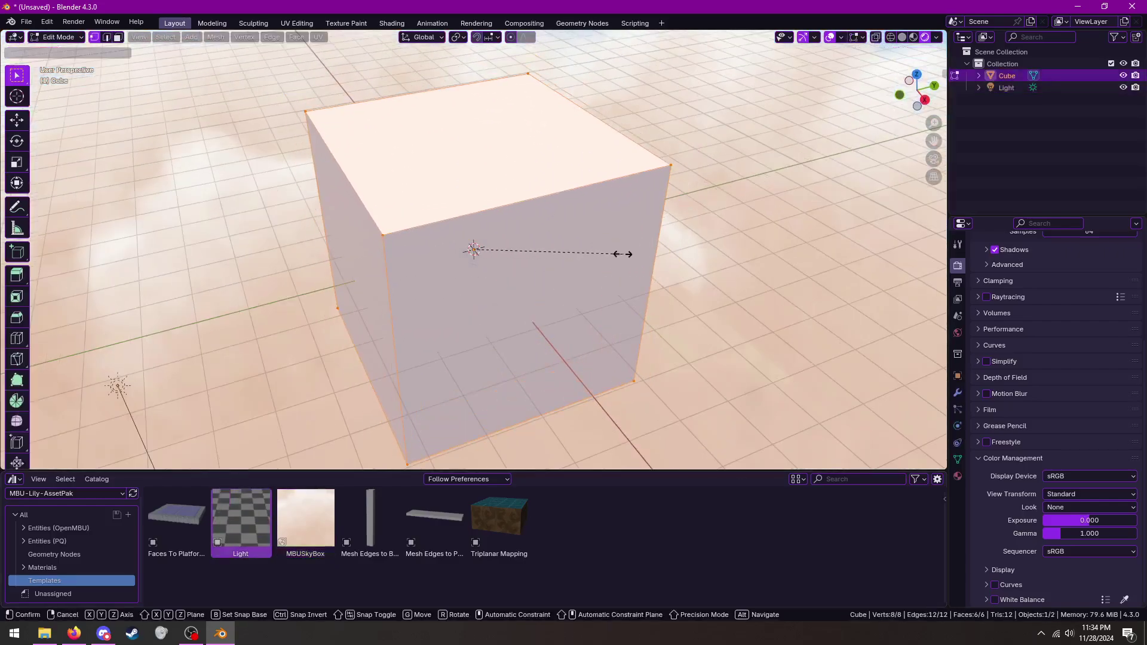
pyautogui.click(627, 254)
pyautogui.hotkey('shift', 's')
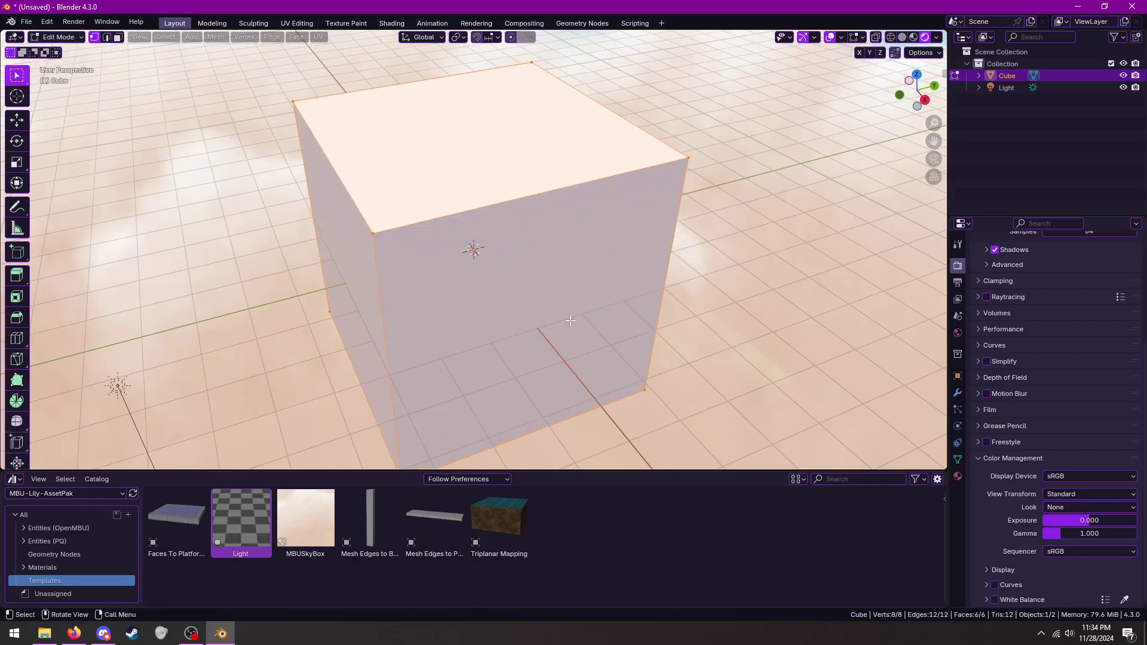
pyautogui.moveTo(570, 321); pyautogui.dragTo(586, 321, button='middle')
pyautogui.press('Tab')
# Remove the cube's material slot in the Material properties
pyautogui.click(959, 477)
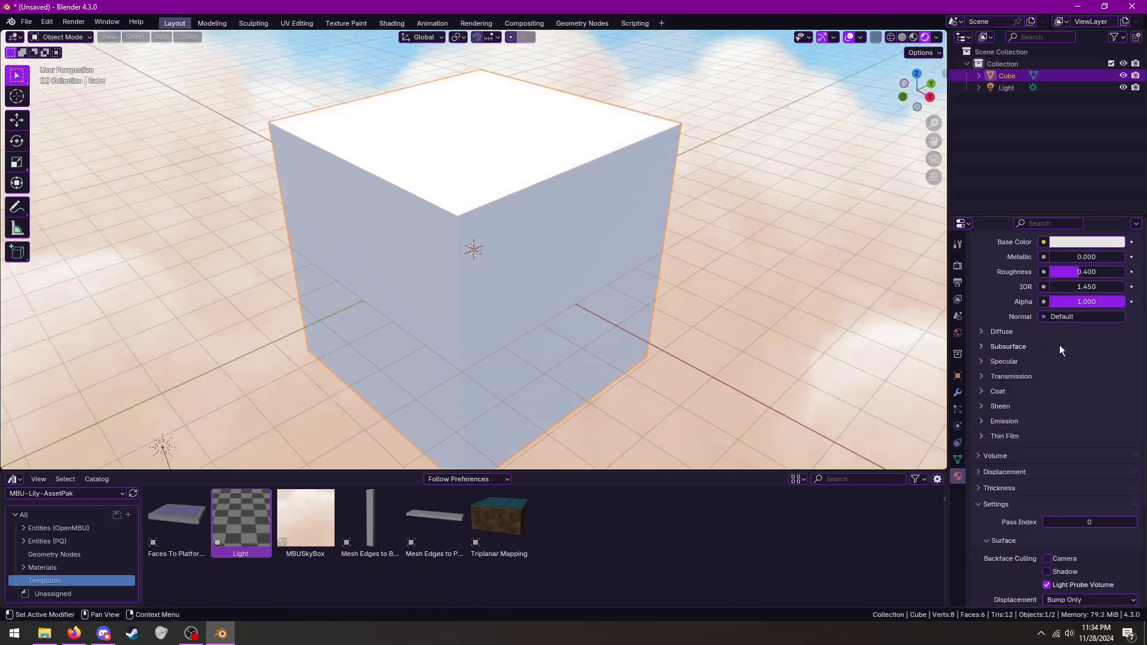
pyautogui.scroll(6, 1059, 335)
pyautogui.click(1136, 275)
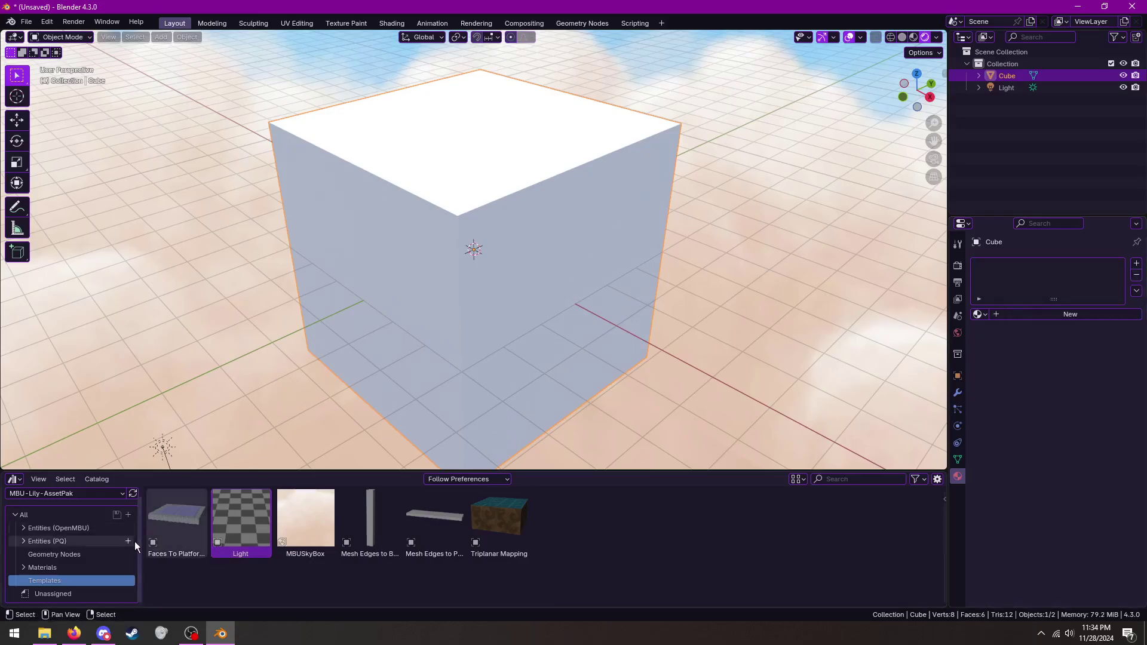
# Apply the plate_1 material and Triplanar Mapping geometry nodes to the cube
pyautogui.click(43, 567)
pyautogui.moveTo(532, 443); pyautogui.dragTo(514, 436, button='middle')
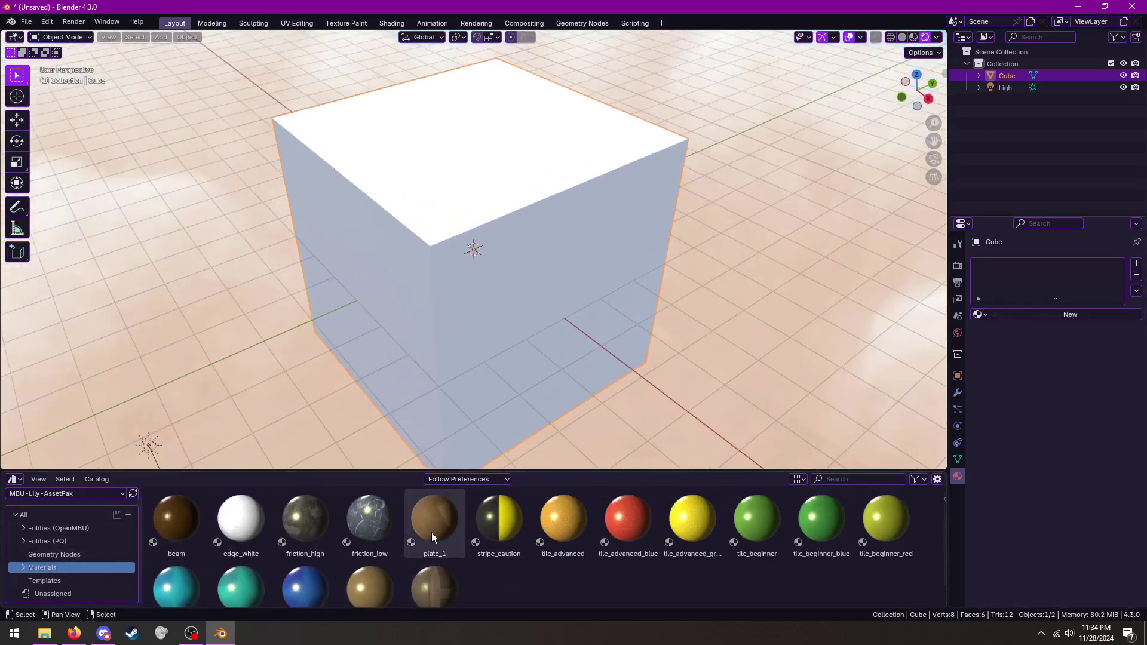
pyautogui.moveTo(432, 532); pyautogui.dragTo(482, 273)
pyautogui.click(54, 554)
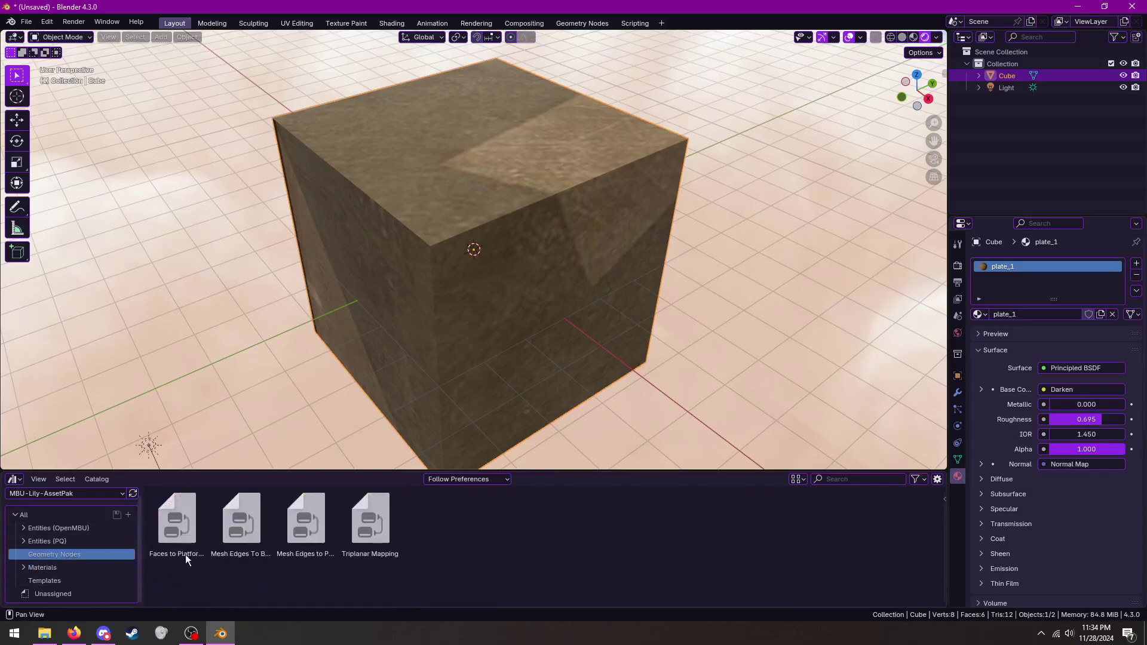
pyautogui.moveTo(370, 520); pyautogui.dragTo(449, 241)
pyautogui.moveTo(449, 242); pyautogui.dragTo(507, 225, button='middle')
# Scale the whole cube up in Edit Mode
pyautogui.press('Tab')
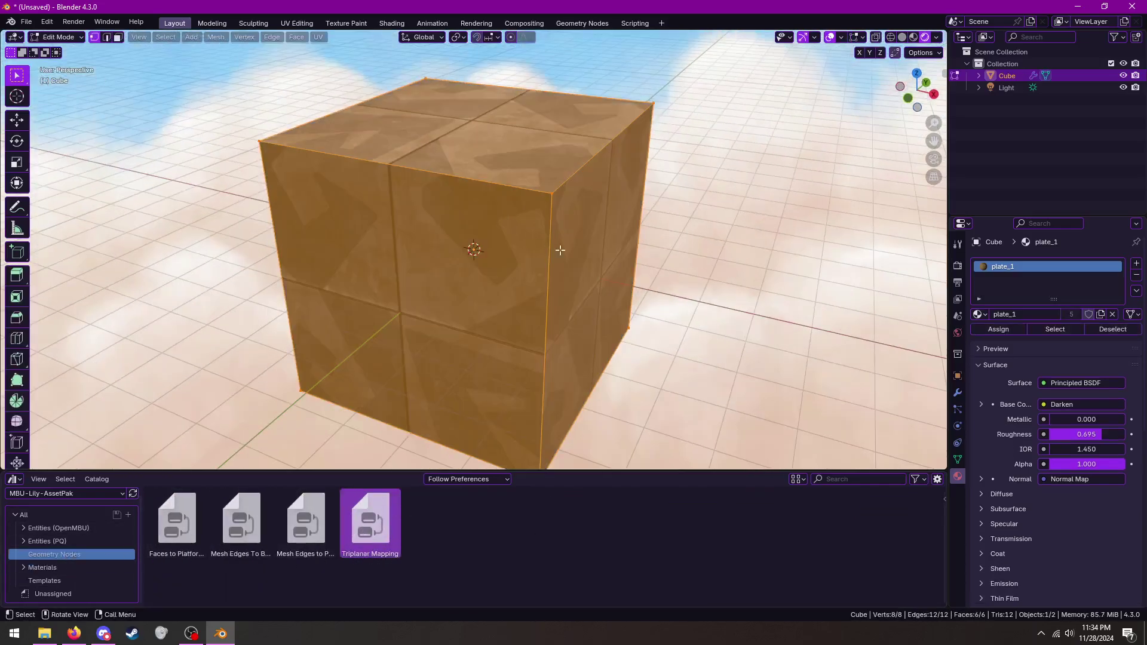
pyautogui.press('s')
pyautogui.click(649, 235)
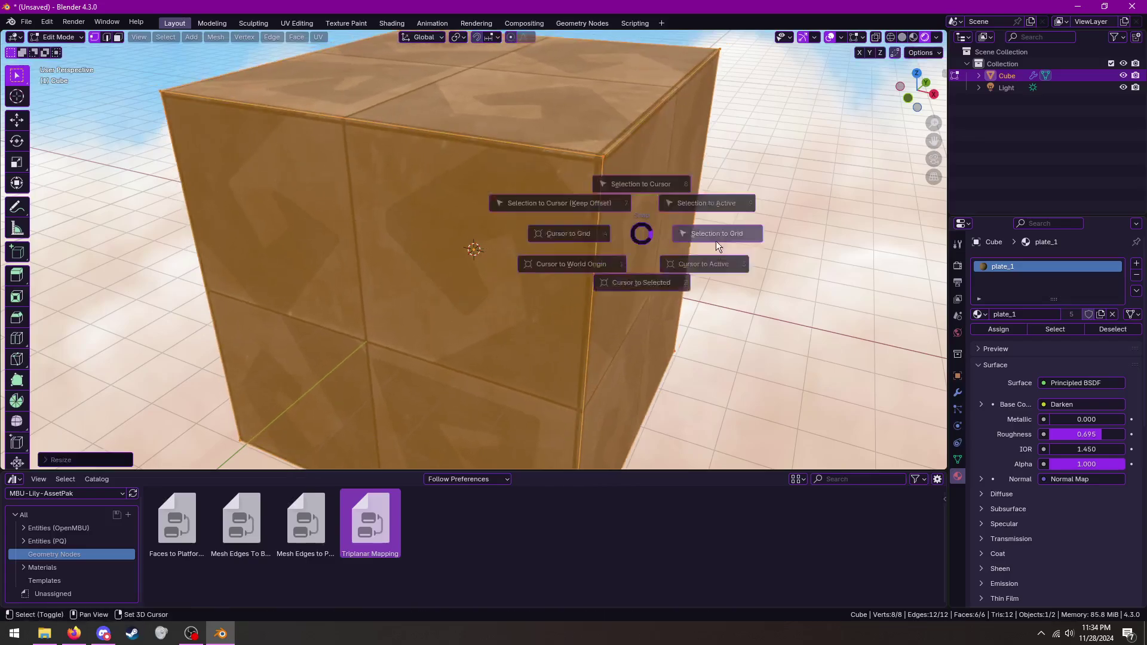
pyautogui.moveTo(639, 233); pyautogui.dragTo(509, 280, button='middle')
# Select only the cube's top face and add an empty second material slot
pyautogui.hotkey('alt', 'a')
pyautogui.scroll(-5, 509, 280)
pyautogui.press('3')
pyautogui.click(466, 168)
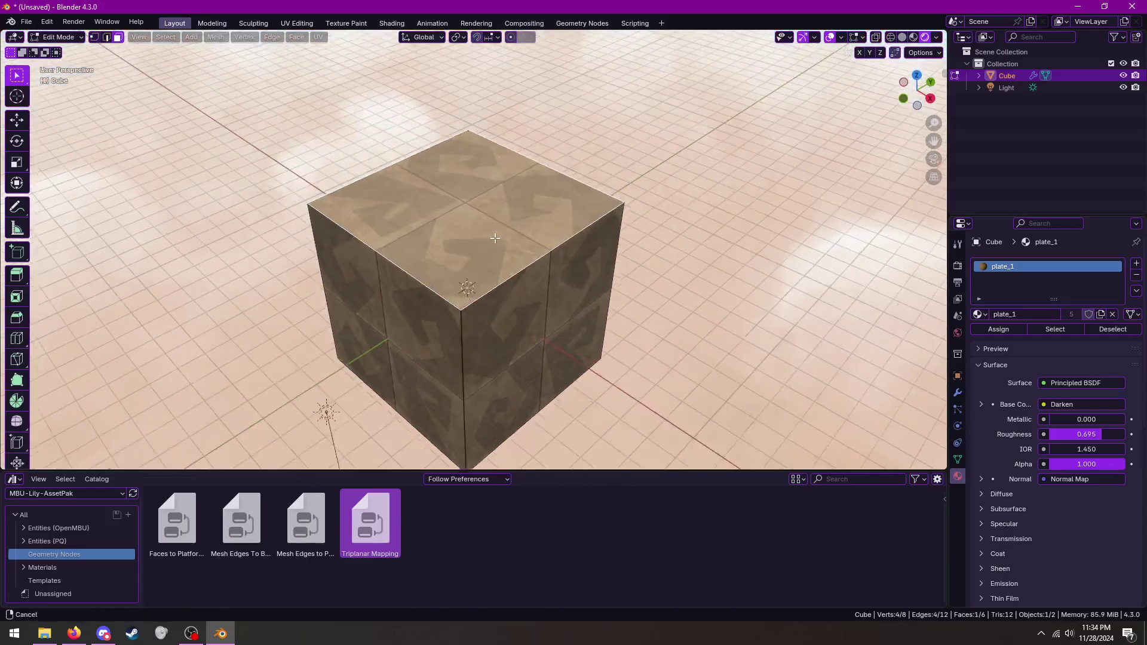
pyautogui.moveTo(466, 168); pyautogui.dragTo(949, 321, button='middle')
pyautogui.click(1136, 265)
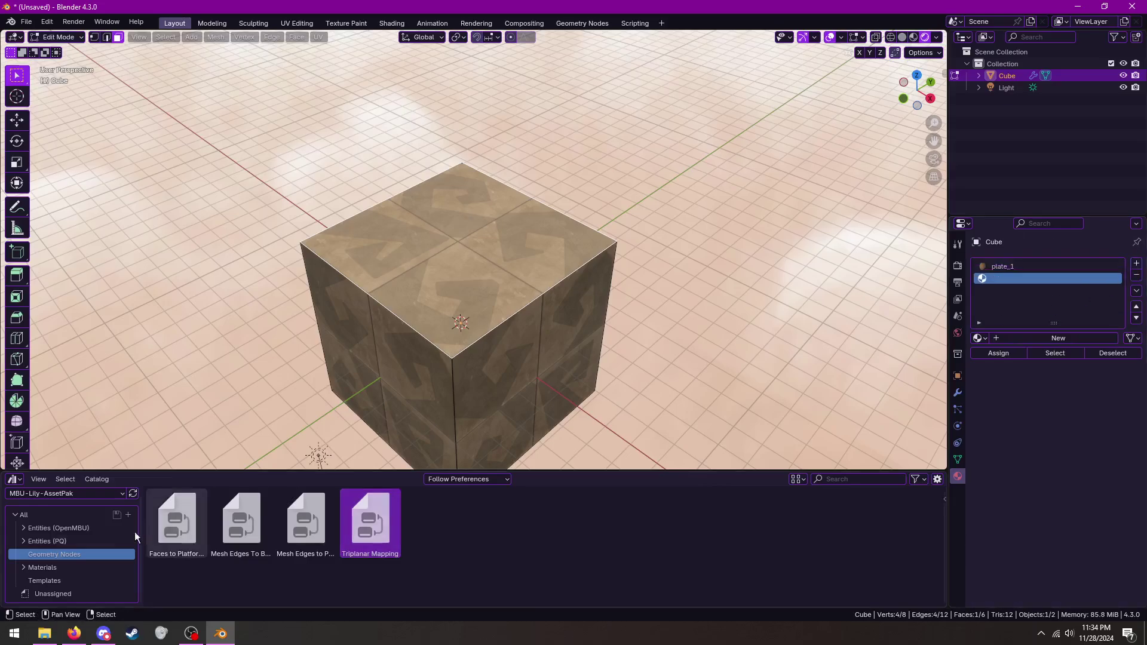
# Put tile_intermediate in slot 2 and assign it to the top face
pyautogui.click(51, 567)
pyautogui.scroll(-1, 384, 561)
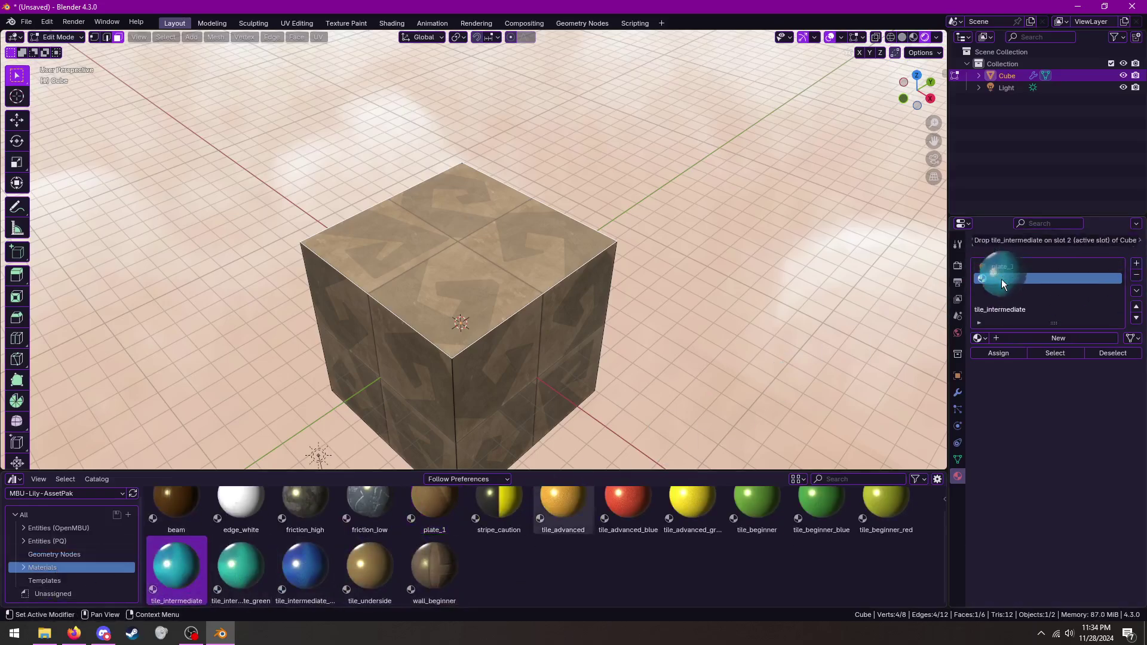
pyautogui.moveTo(1003, 285); pyautogui.dragTo(1003, 287)
pyautogui.click(997, 354)
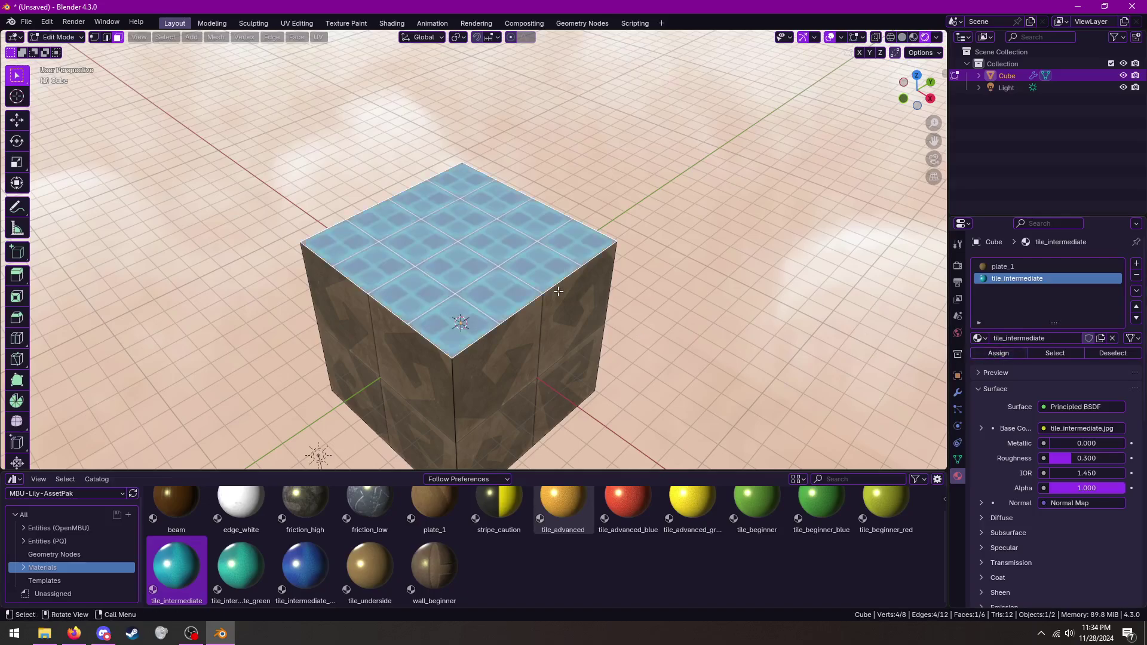
# Select the right side face, try stretching it along Y, then cancel
pyautogui.moveTo(538, 281)
pyautogui.mouseDown(button='middle')
pyautogui.moveTo(555, 285)
pyautogui.moveTo(442, 249)
pyautogui.moveTo(441, 269)
pyautogui.mouseUp(button='middle')
pyautogui.click(555, 285)
pyautogui.press('a')
pyautogui.click(441, 269)
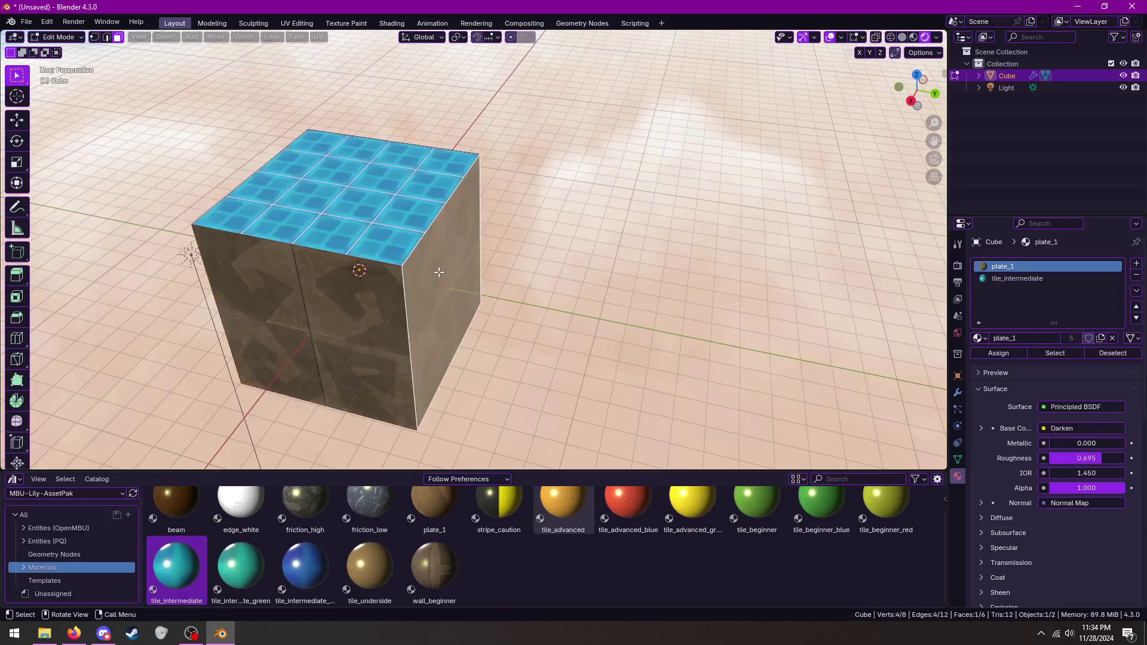
pyautogui.press('g')
pyautogui.press('y')
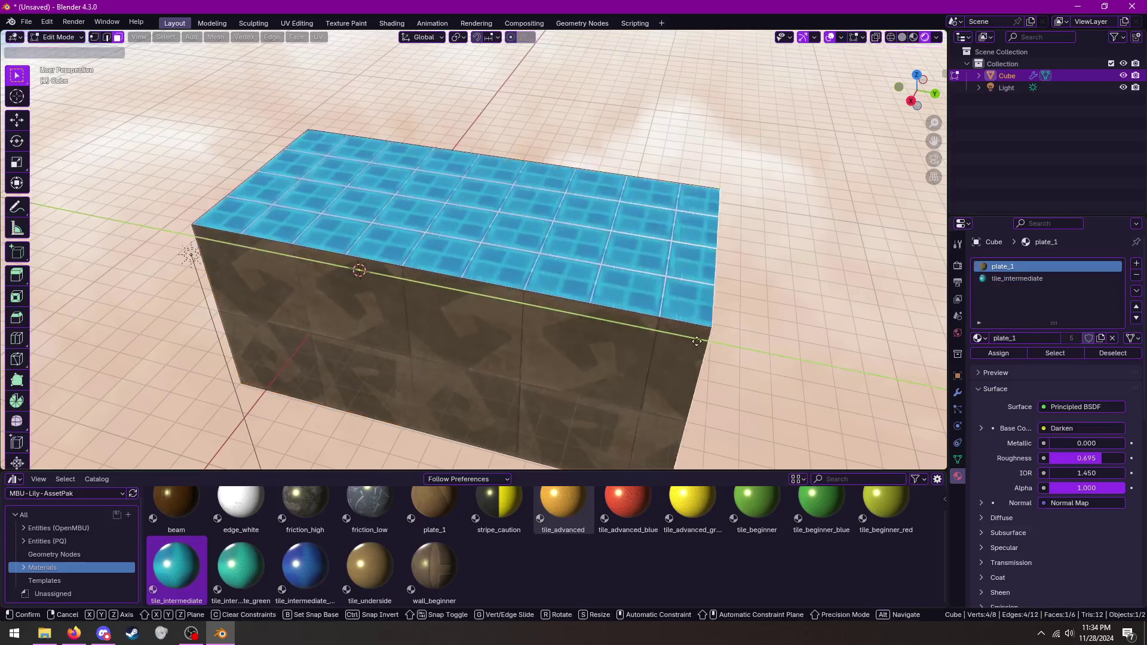
pyautogui.press('Escape')
# Duplicate the side face and place the copy beside the cube along Y
pyautogui.press('g')
pyautogui.press('y')
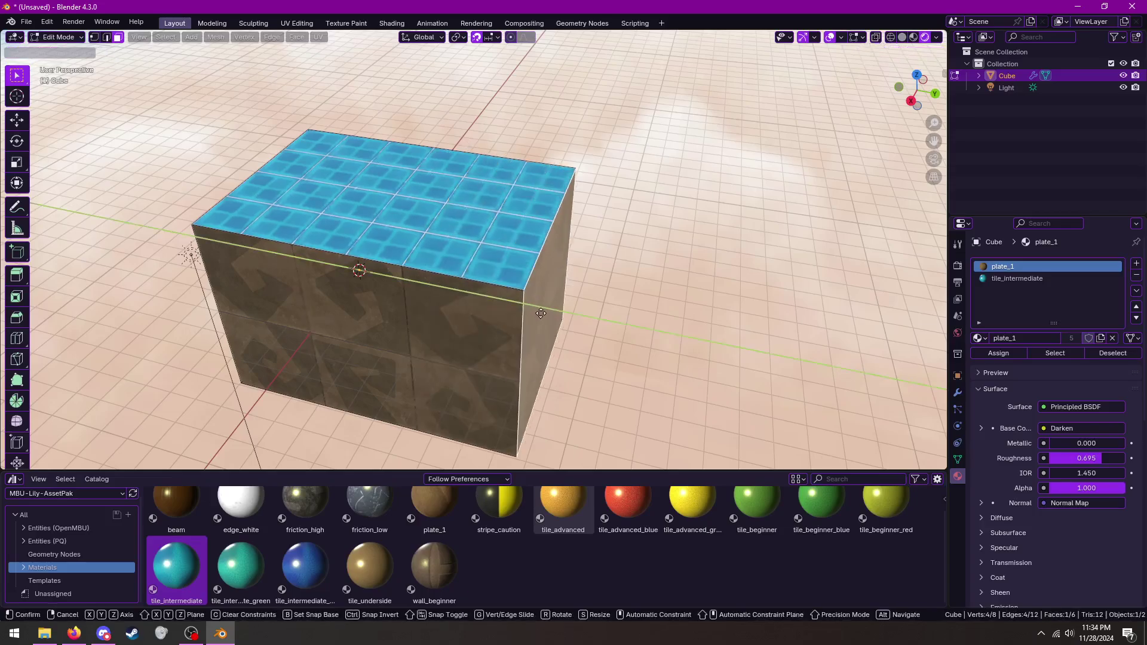
pyautogui.press('Escape')
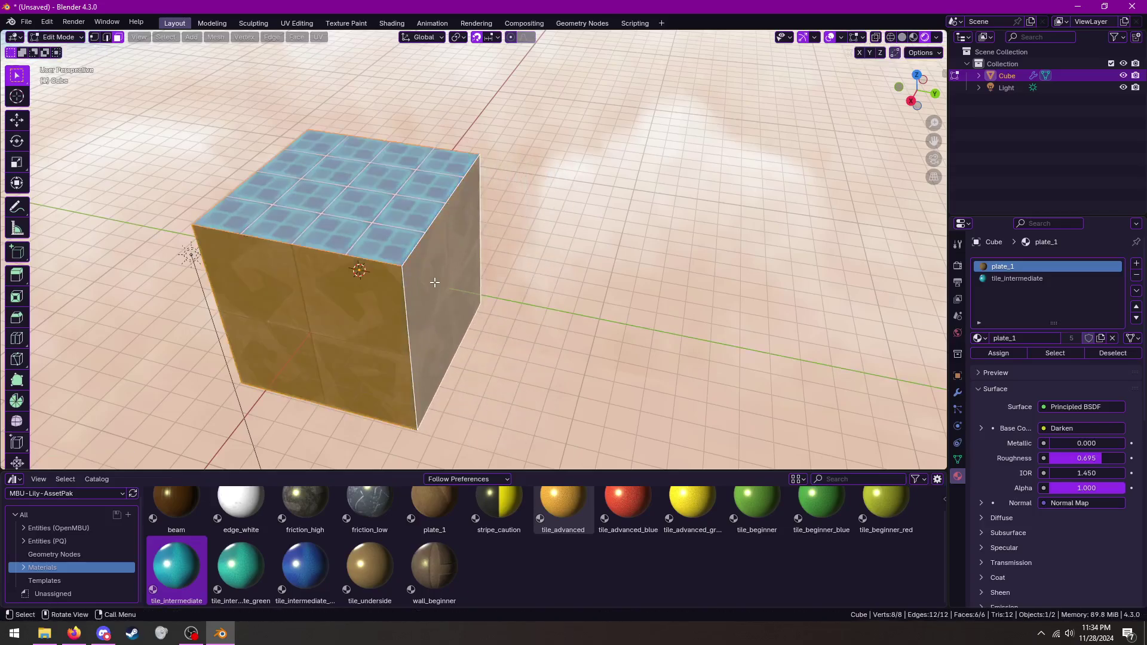
pyautogui.hotkey('shift', 'd')
pyautogui.press('y')
pyautogui.click(515, 323)
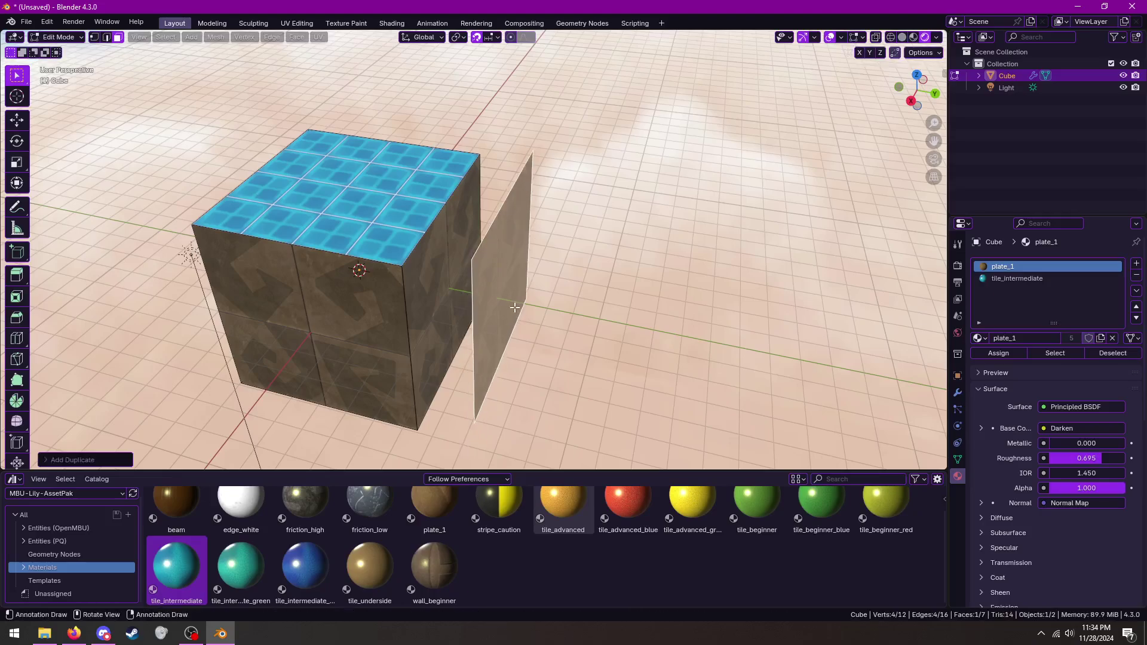
pyautogui.moveTo(514, 308); pyautogui.dragTo(609, 235, button='middle')
# Shrink the copied face to a small square and extrude it into a short box
pyautogui.press('s')
pyautogui.click(528, 276)
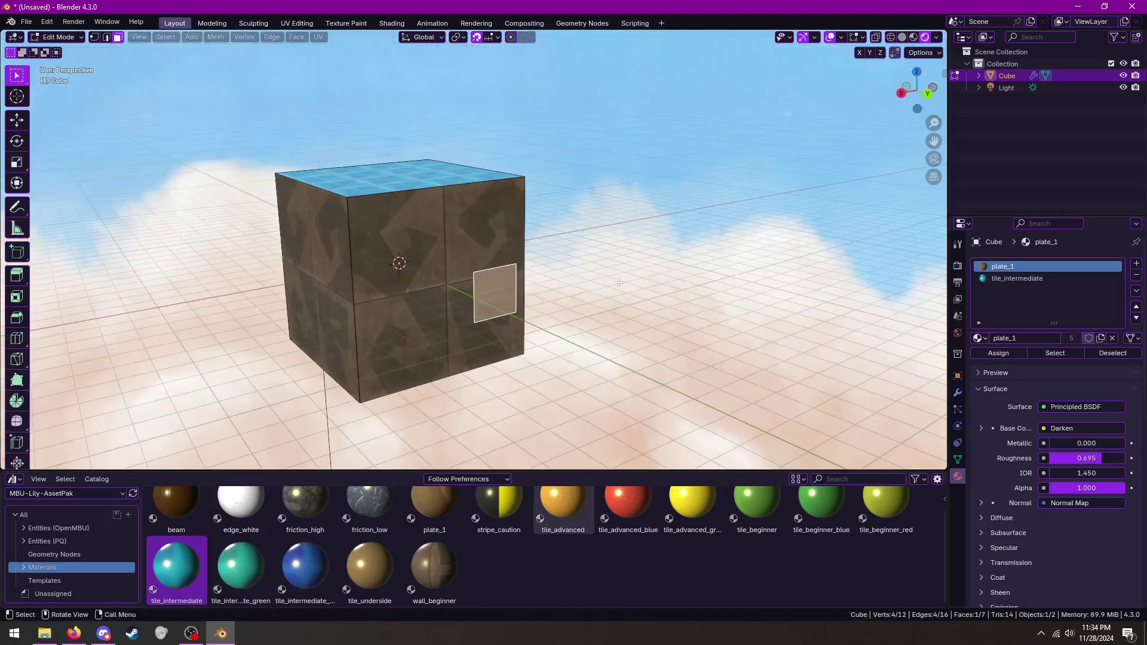
pyautogui.moveTo(527, 276); pyautogui.dragTo(543, 299, button='middle')
pyautogui.press('e')
pyautogui.click(542, 311)
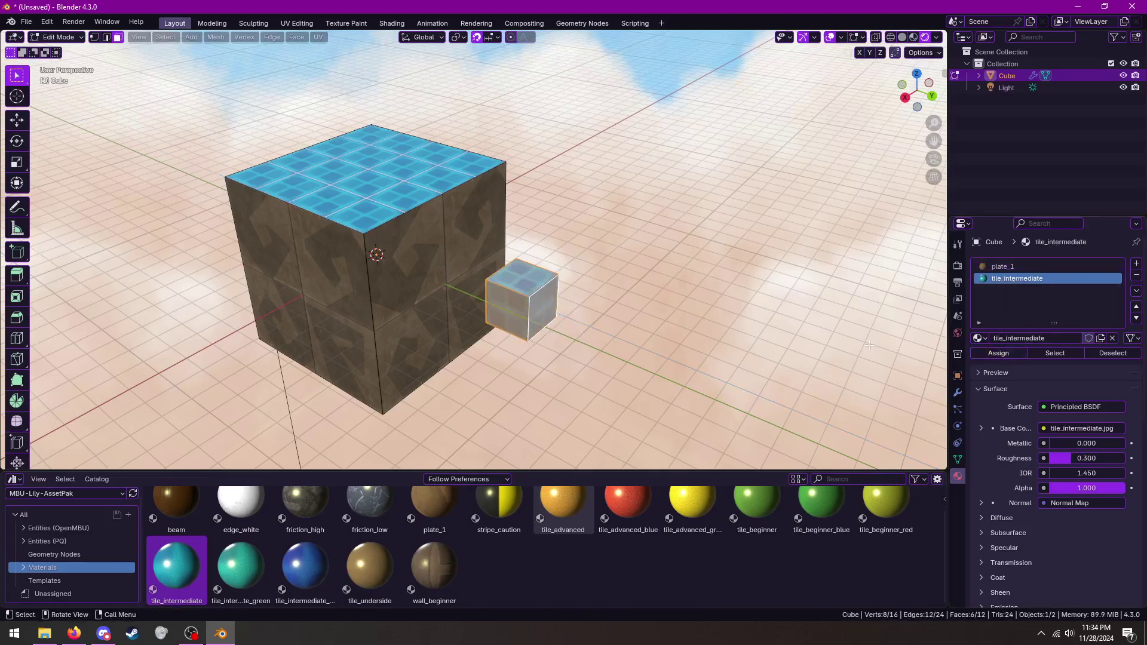
# Lower the small box's top face by 1 m
pyautogui.scroll(3, 869, 345)
pyautogui.hotkey('alt', 'a')
pyautogui.press('a')
pyautogui.hotkey('alt', 'a')
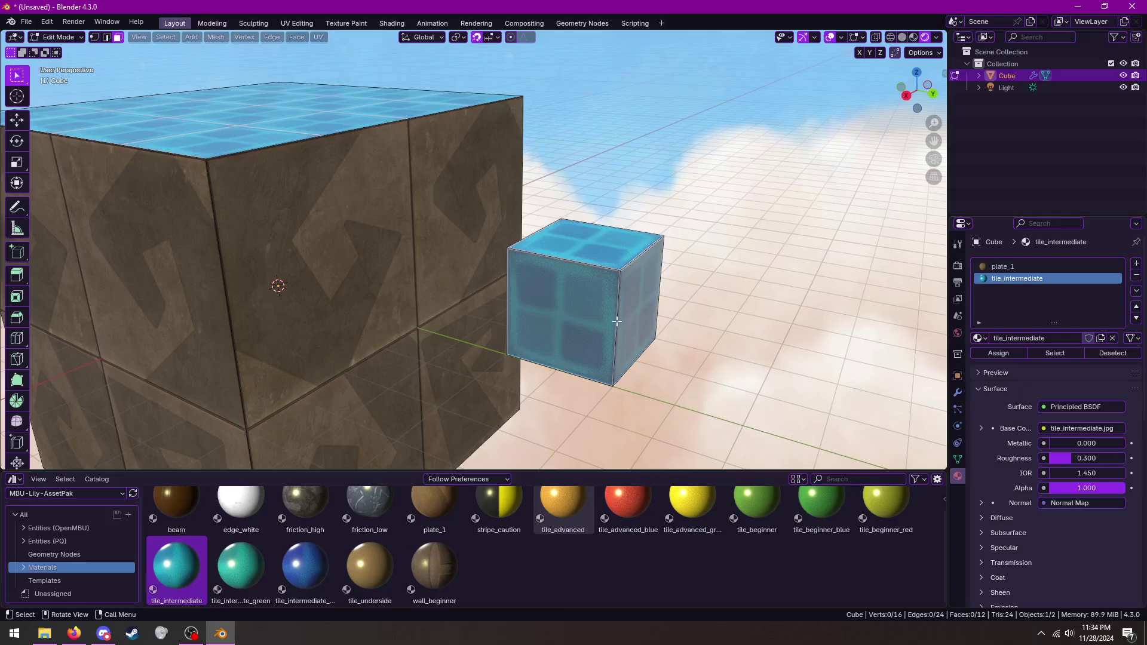
pyautogui.moveTo(615, 321); pyautogui.dragTo(604, 319, button='middle')
pyautogui.click(593, 249)
pyautogui.press('g')
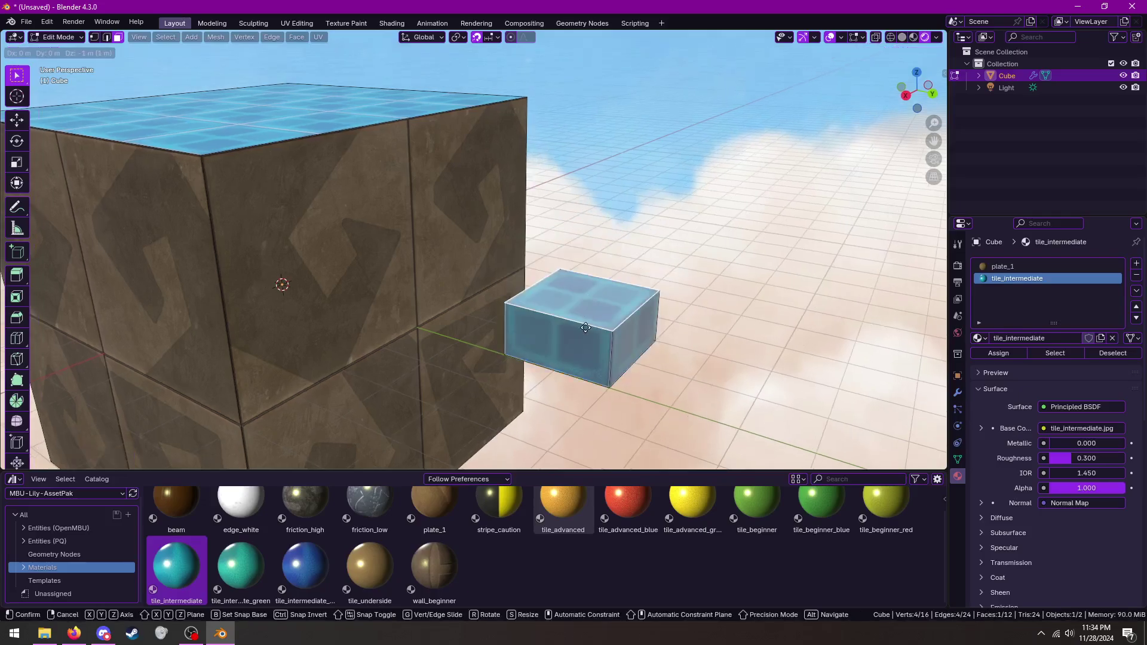
pyautogui.click(586, 327)
# Adjust the slab face in Right view, then select the slab's four side faces
pyautogui.press('KP_1')
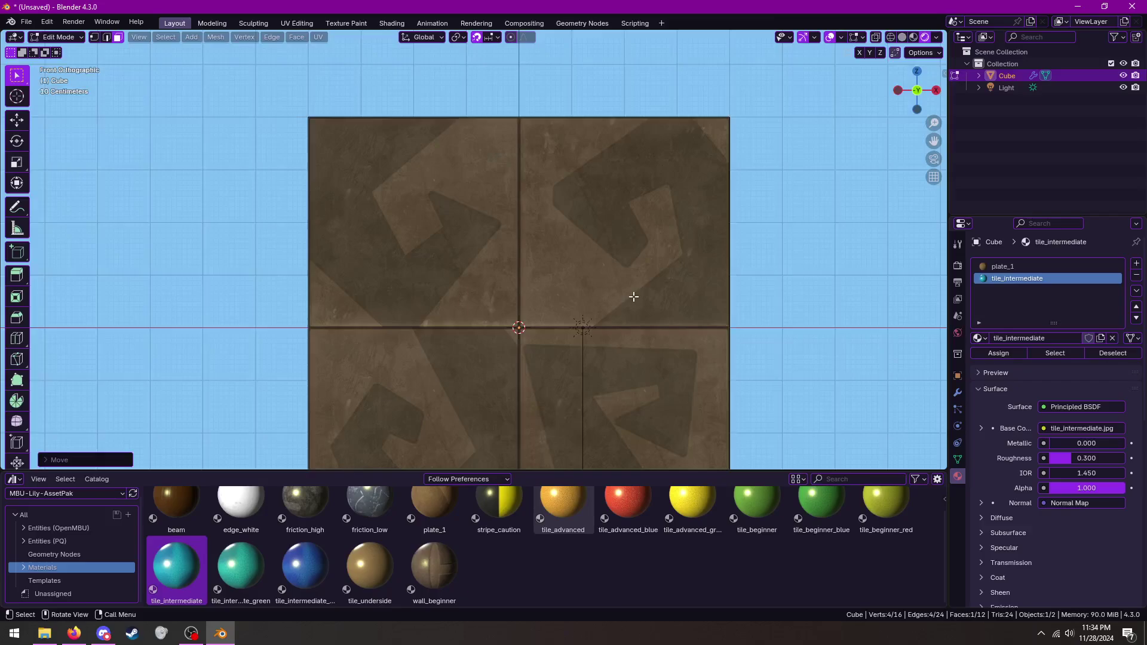
pyautogui.press('KP_3')
pyautogui.press('g')
pyautogui.click(648, 292)
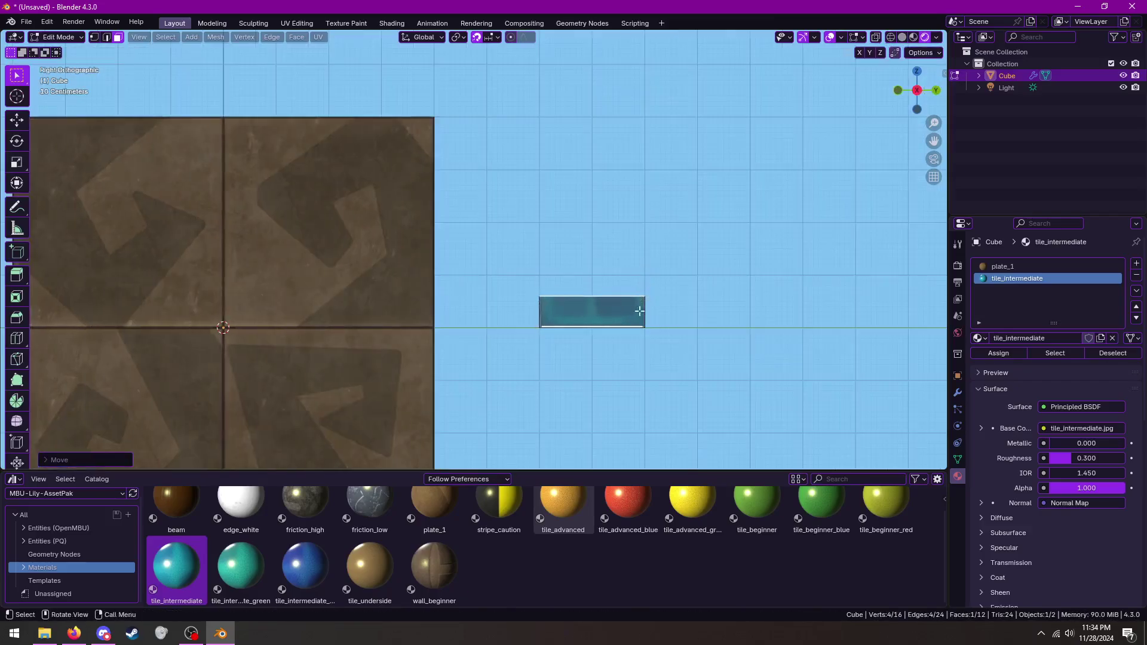
pyautogui.moveTo(647, 292); pyautogui.dragTo(625, 353, button='middle')
pyautogui.click(626, 354)
pyautogui.keyDown('alt'); pyautogui.click(543, 323); pyautogui.keyUp('alt')
pyautogui.moveTo(544, 323); pyautogui.dragTo(399, 423, button='middle')
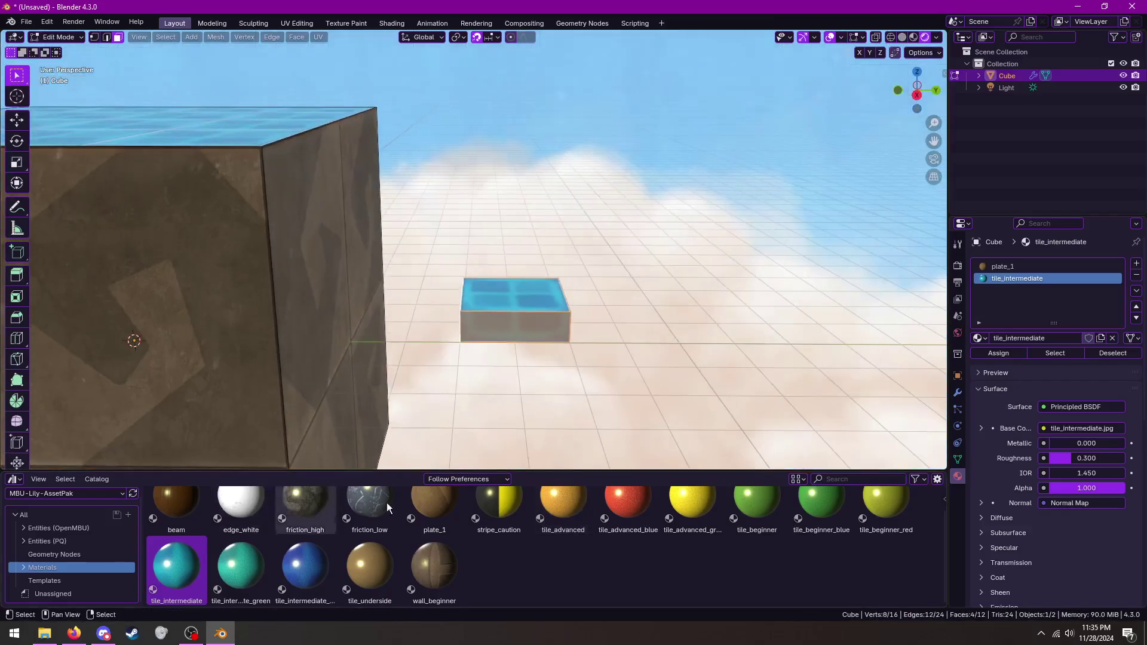
# Add a new material slot and drop edge_white into it
pyautogui.click(1135, 263)
pyautogui.scroll(1, 241, 508)
pyautogui.moveTo(240, 519); pyautogui.dragTo(1018, 294)
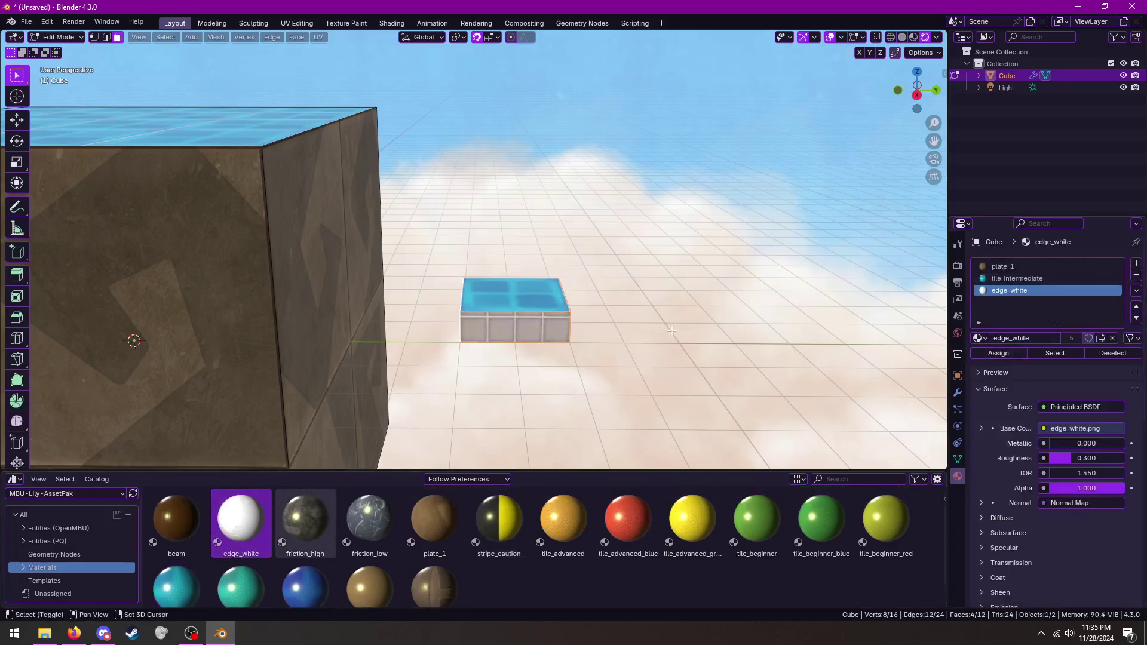
# Select the slab's top face and nudge it slightly in side view
pyautogui.click(488, 301)
pyautogui.press('KP_3')
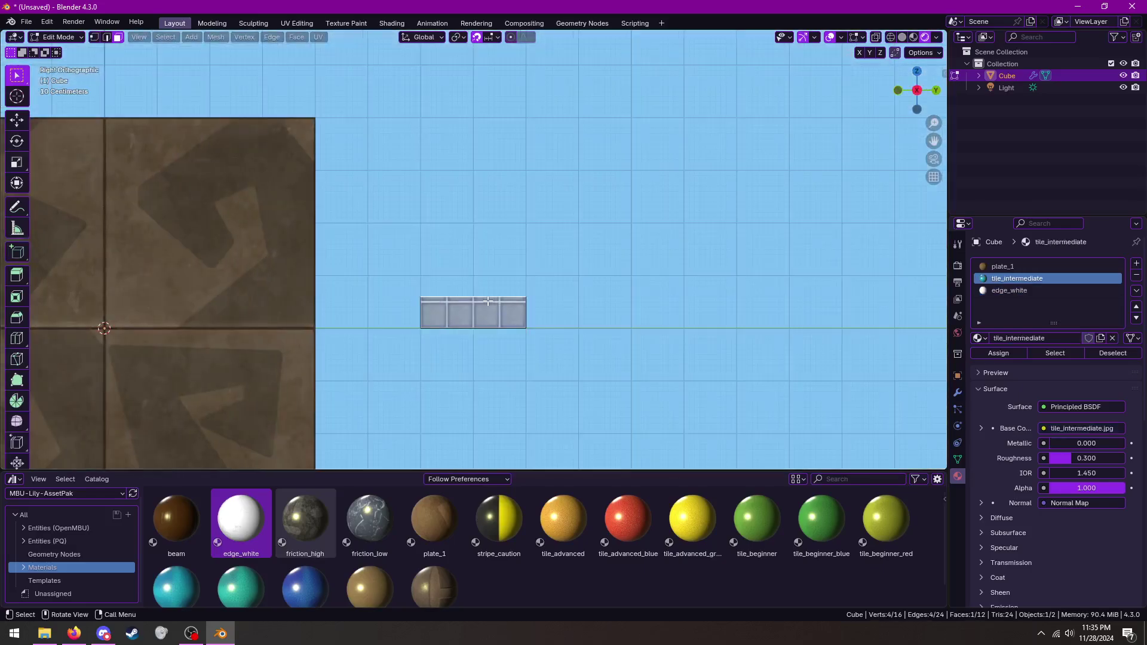
pyautogui.scroll(2, 488, 301)
pyautogui.moveTo(488, 302)
pyautogui.keyDown('shift'); pyautogui.mouseDown(button='middle')
pyautogui.moveTo(502, 231)
pyautogui.moveTo(510, 314)
pyautogui.moveTo(424, 271)
pyautogui.moveTo(430, 263)
pyautogui.mouseUp(button='middle'); pyautogui.keyUp('shift')
pyautogui.scroll(2, 497, 228)
pyautogui.press('g')
pyautogui.click(461, 243)
# Make edge_white the active material and stretch the slab into a long strip
pyautogui.click(423, 270)
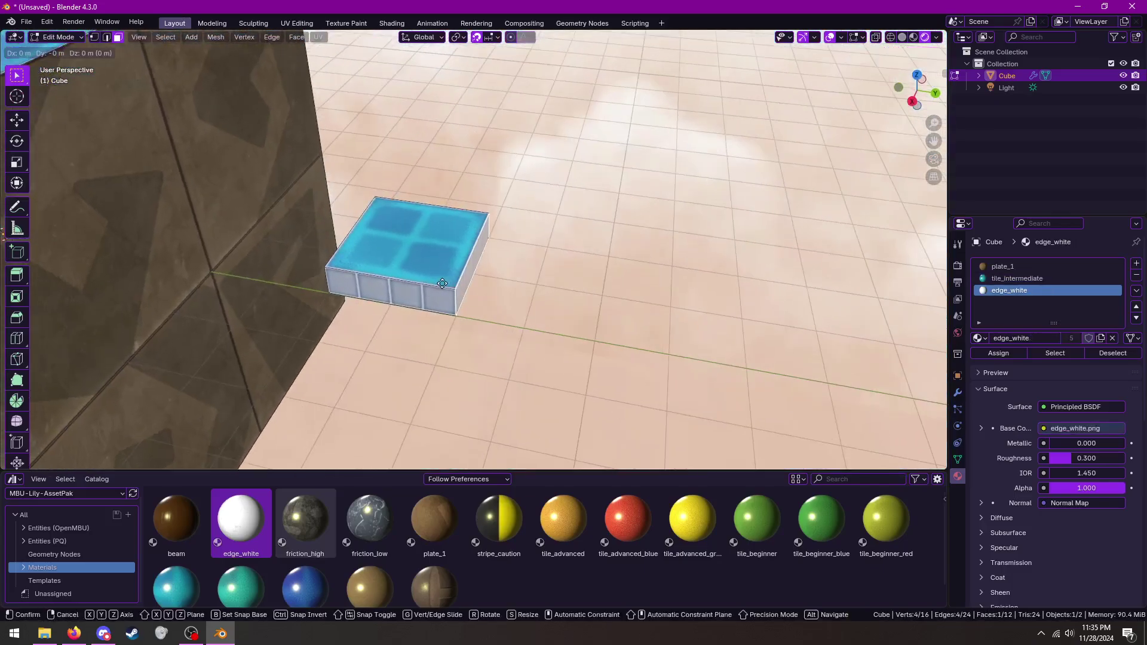
pyautogui.press('g')
pyautogui.click(808, 338)
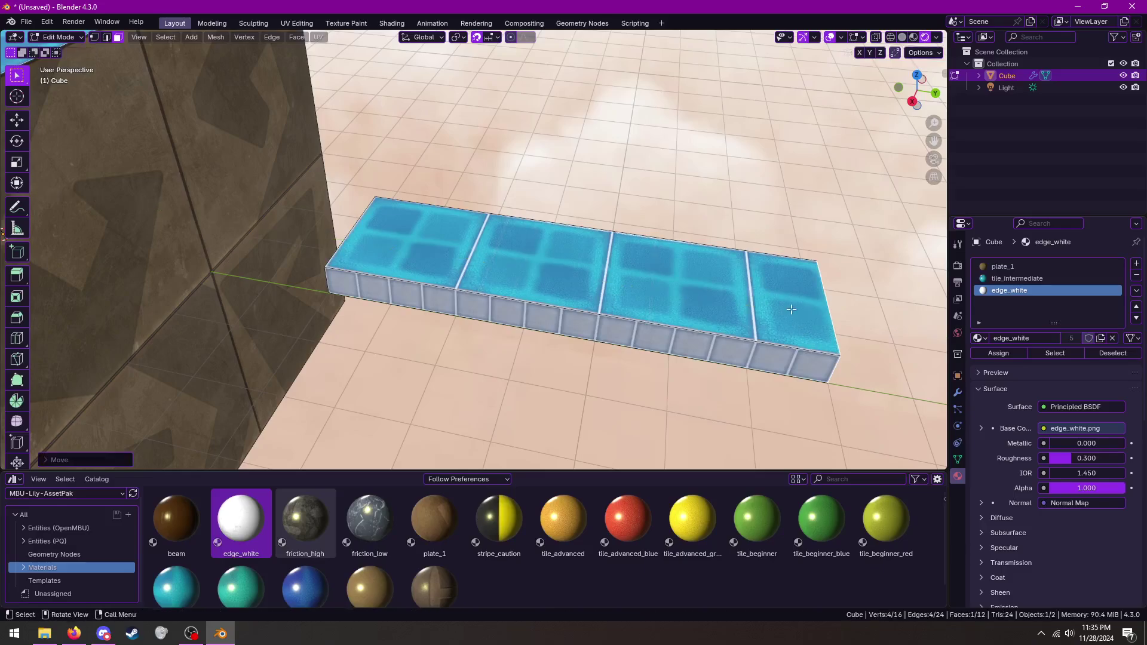
pyautogui.hotkey('alt', 'a')
# Extrude the strip's end face upward twice into a raised block, then return to Object Mode
pyautogui.moveTo(791, 309)
pyautogui.mouseDown(button='middle')
pyautogui.moveTo(692, 317)
pyautogui.moveTo(734, 317)
pyautogui.moveTo(618, 303)
pyautogui.mouseUp(button='middle')
pyautogui.click(618, 304)
pyautogui.press('e')
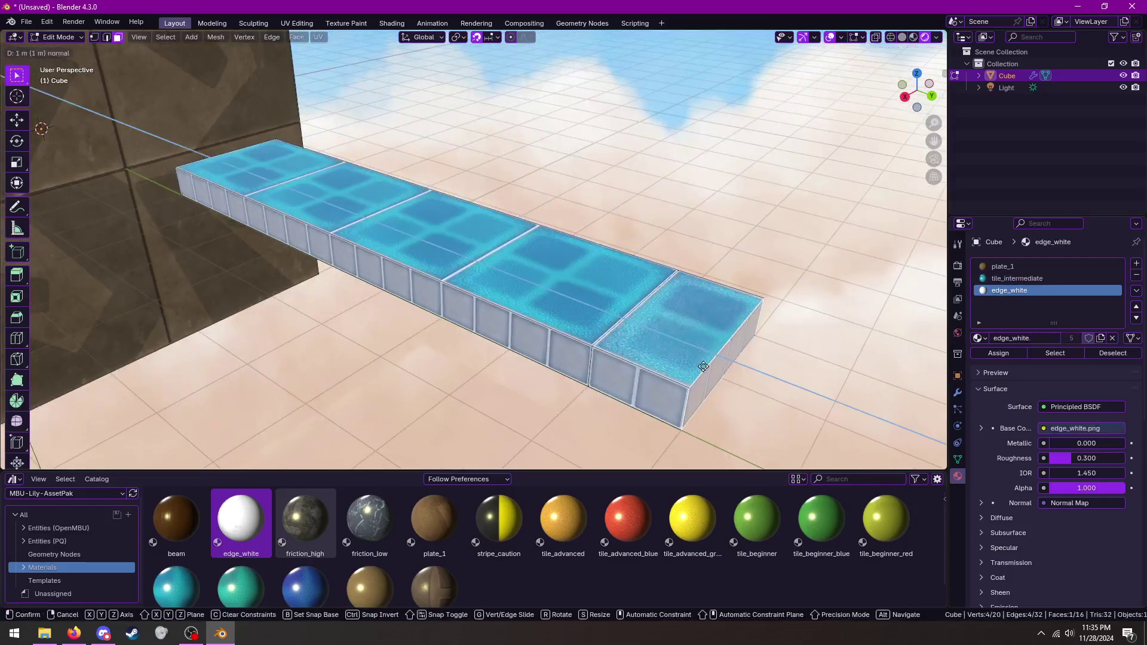
pyautogui.click(747, 358)
pyautogui.press('e')
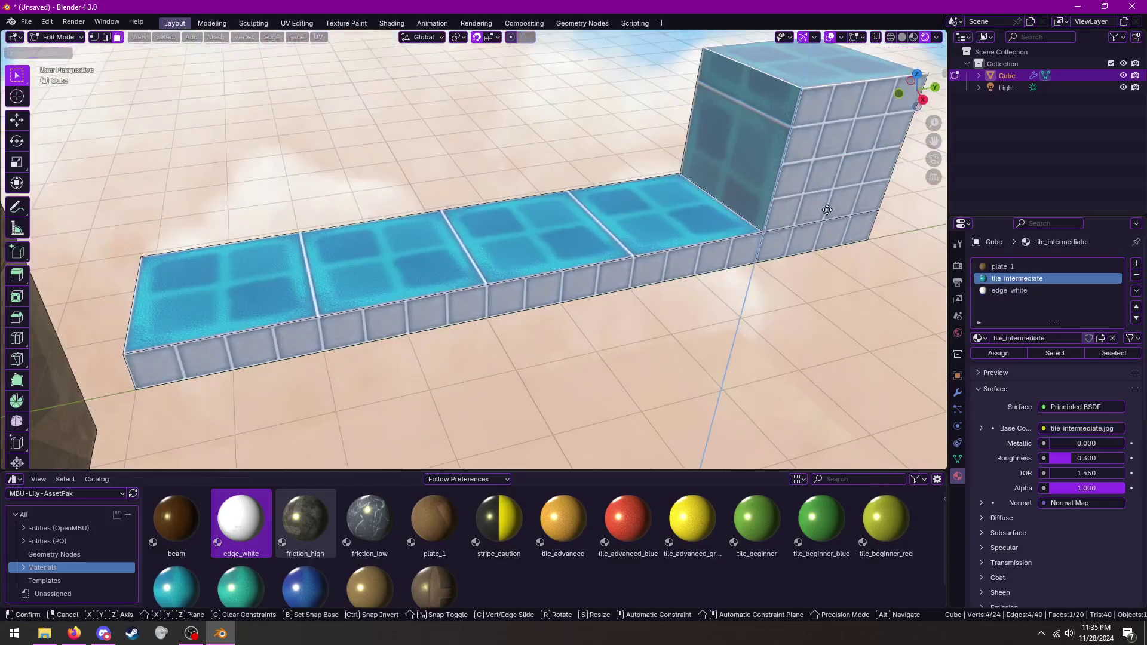
pyautogui.click(826, 210)
pyautogui.moveTo(827, 210); pyautogui.dragTo(873, 281, button='middle')
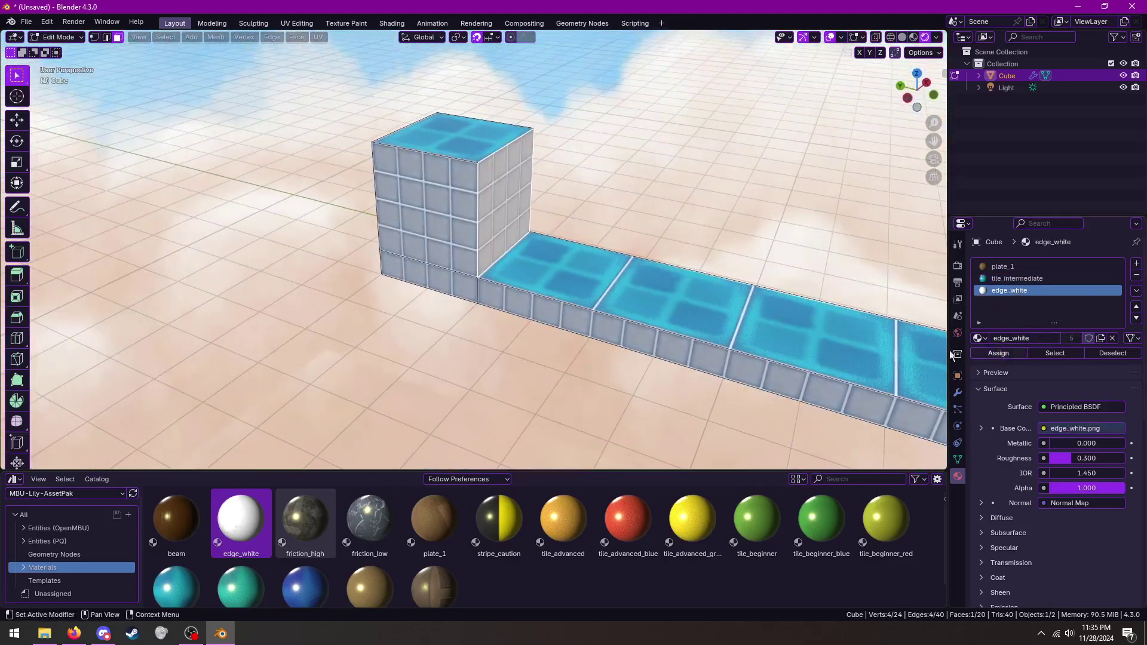
pyautogui.press('Tab')
pyautogui.moveTo(949, 355)
pyautogui.mouseDown(button='middle')
pyautogui.moveTo(423, 297)
pyautogui.moveTo(556, 314)
pyautogui.moveTo(466, 305)
pyautogui.moveTo(543, 257)
pyautogui.moveTo(485, 384)
pyautogui.mouseUp(button='middle')
# Drop the Faces To Platforms with Trim template onto the floor and view it from above
pyautogui.scroll(-1, 421, 563)
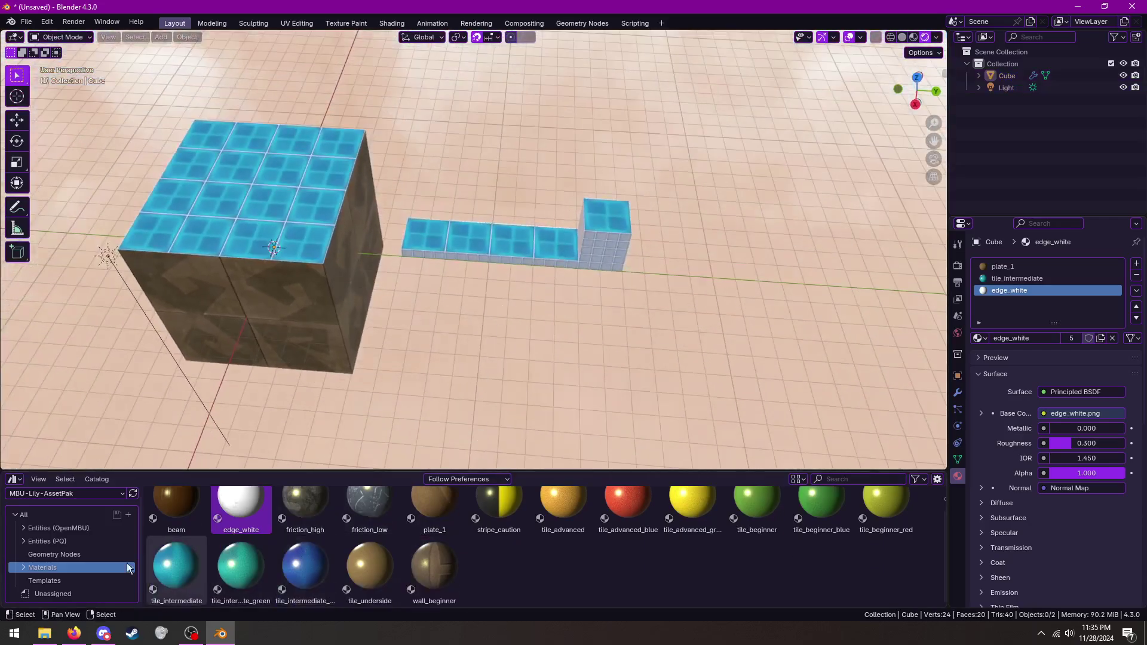
pyautogui.click(50, 581)
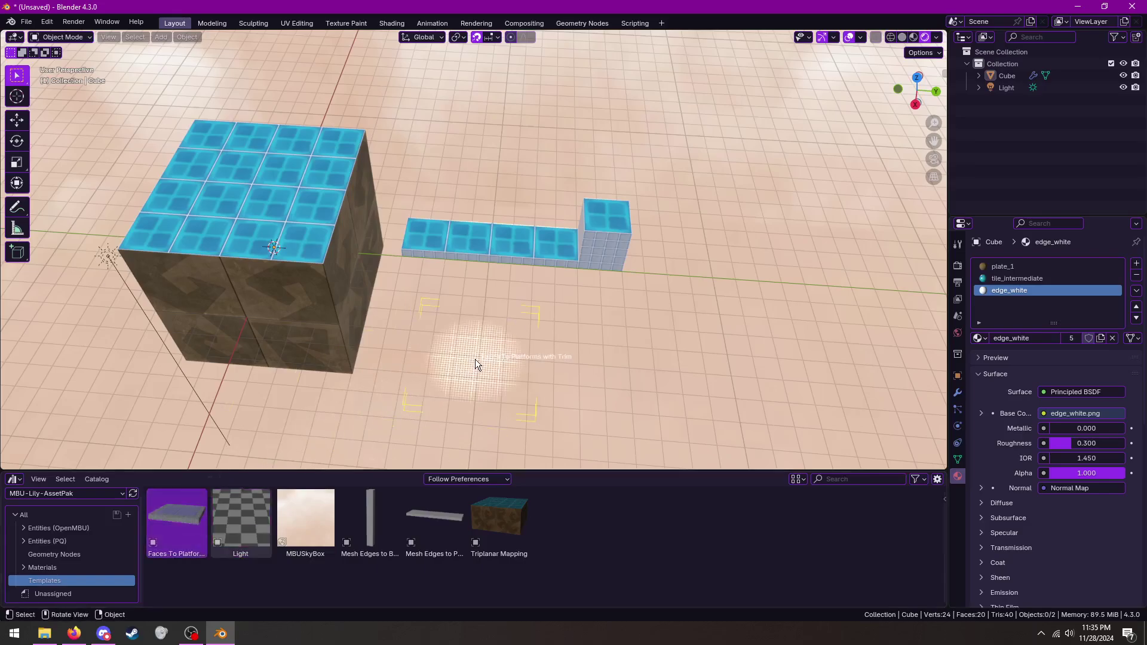
pyautogui.moveTo(475, 360); pyautogui.dragTo(475, 359)
pyautogui.keyDown('shift'); pyautogui.moveTo(474, 359); pyautogui.dragTo(482, 294, button='middle'); pyautogui.keyUp('shift')
pyautogui.press('`')
pyautogui.click(600, 292)
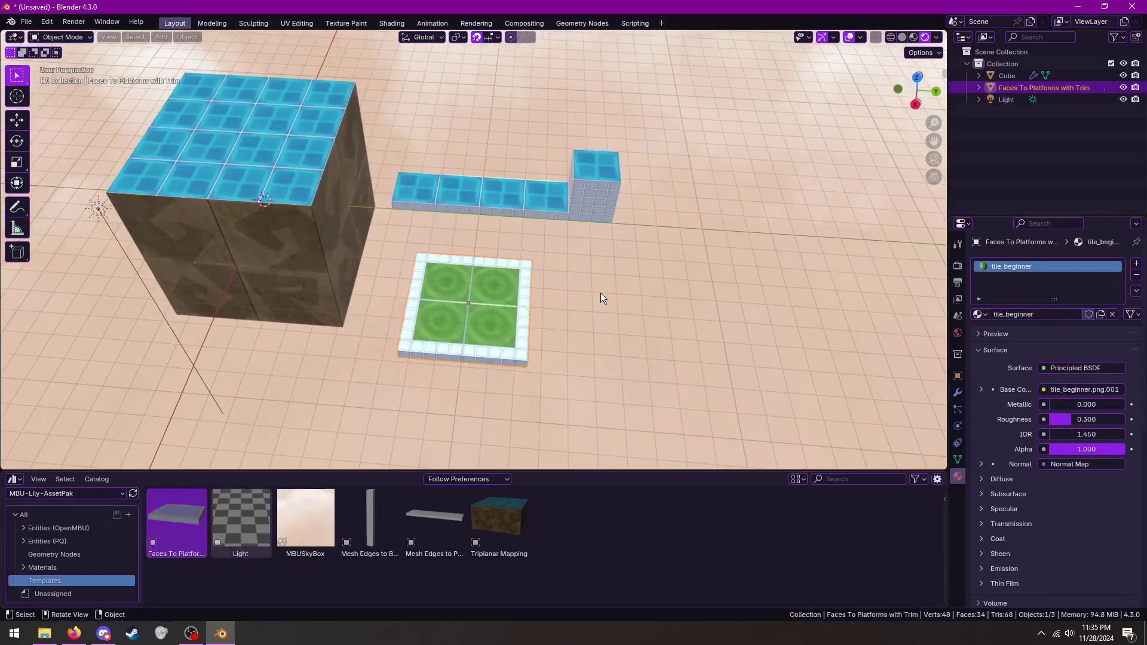
pyautogui.moveTo(600, 293)
pyautogui.mouseDown(button='middle')
pyautogui.moveTo(533, 254)
pyautogui.moveTo(471, 261)
pyautogui.mouseUp(button='middle')
# In Edit Mode, extrude the platform edge diagonally toward the upper right
pyautogui.press('Tab')
pyautogui.press('g')
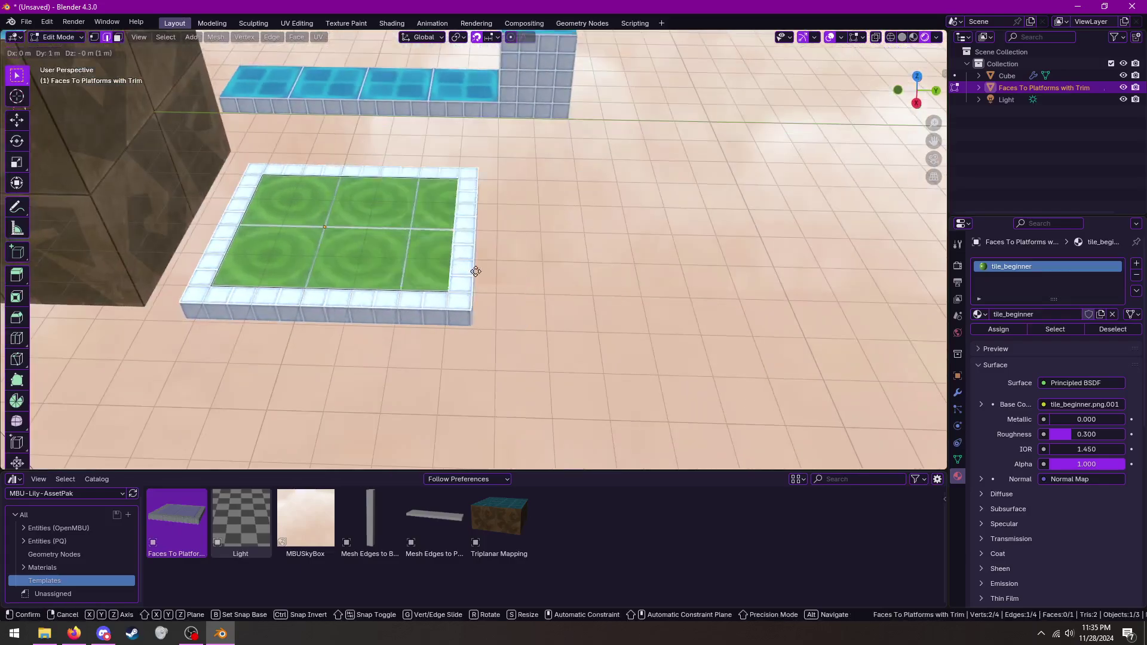
pyautogui.click(423, 269)
pyautogui.scroll(-2, 424, 269)
pyautogui.press('e')
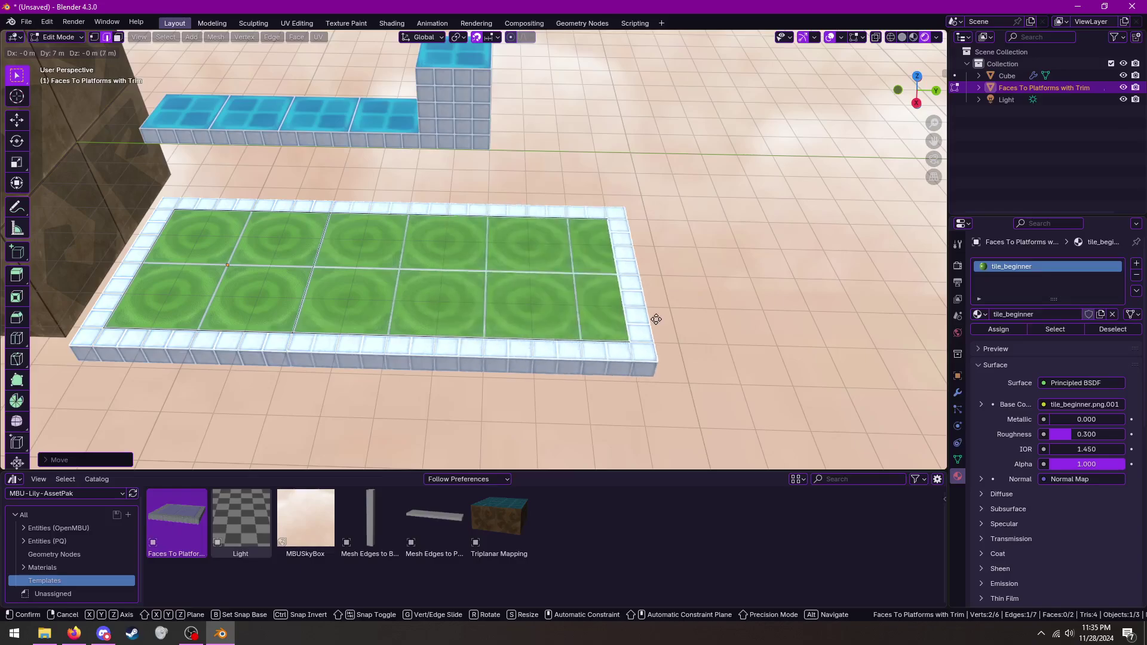
pyautogui.moveTo(692, 302)
pyautogui.mouseDown(button='middle')
pyautogui.moveTo(540, 271)
pyautogui.moveTo(572, 197)
pyautogui.mouseUp(button='middle')
pyautogui.click(542, 275)
# Extrude another path section along the X axis into a C shape
pyautogui.scroll(-3, 572, 197)
pyautogui.click(572, 197)
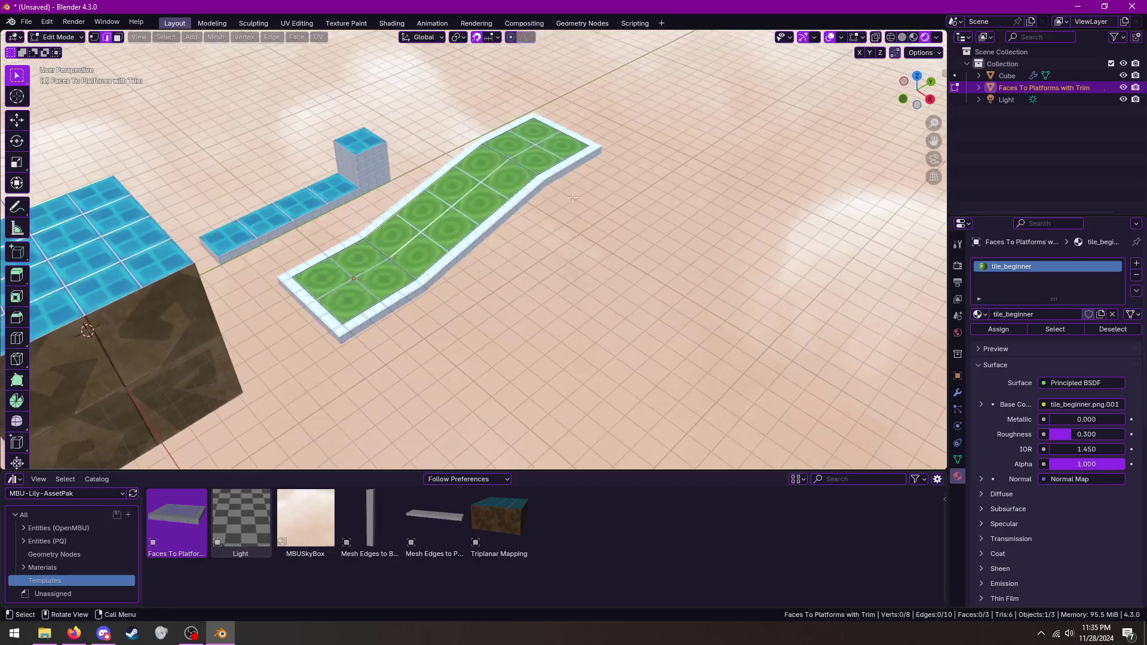
pyautogui.press('e')
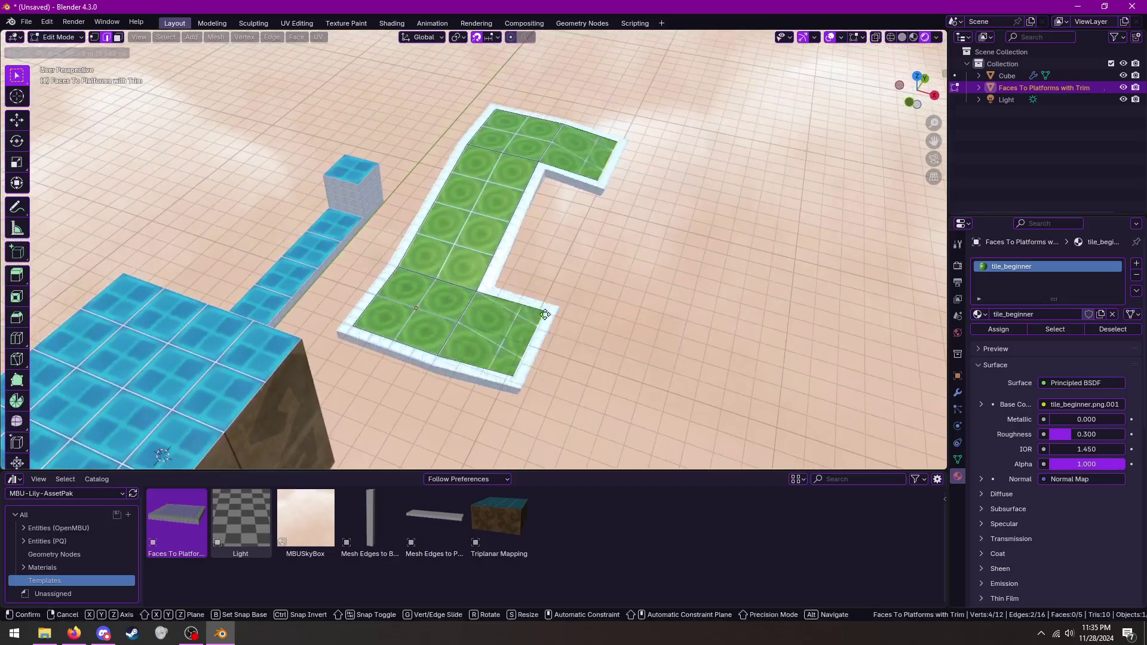
pyautogui.press('x')
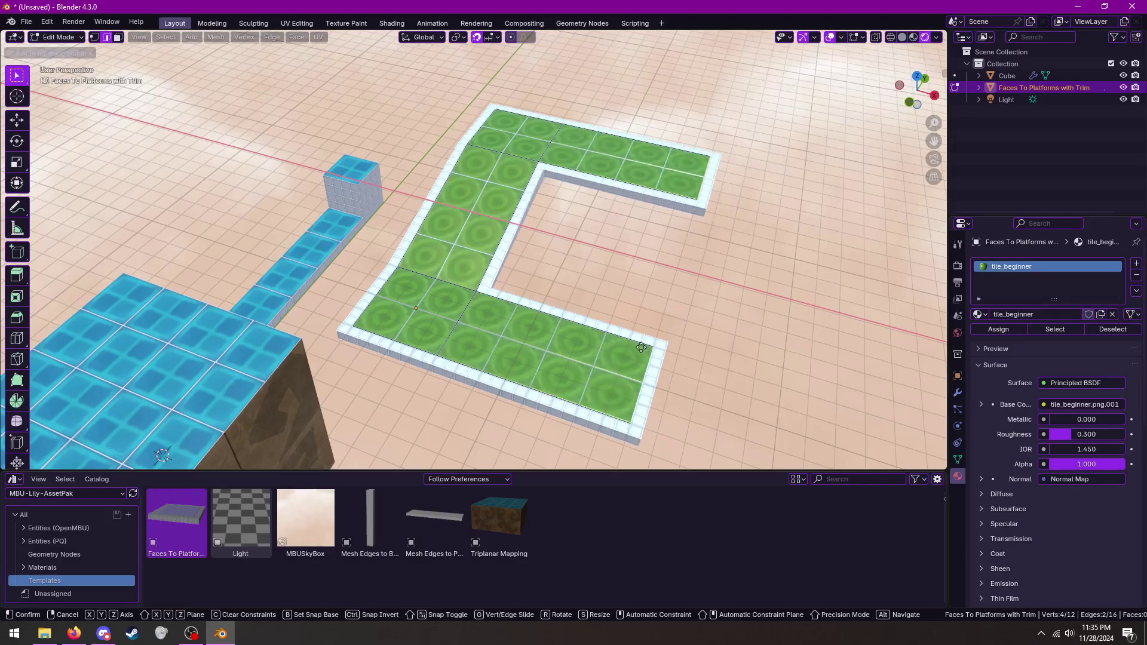
pyautogui.click(641, 347)
pyautogui.moveTo(641, 347); pyautogui.dragTo(484, 314, button='middle')
# Select the path's end edge and extrude a further path section
pyautogui.click(577, 240)
pyautogui.moveTo(576, 241); pyautogui.dragTo(442, 186, button='middle')
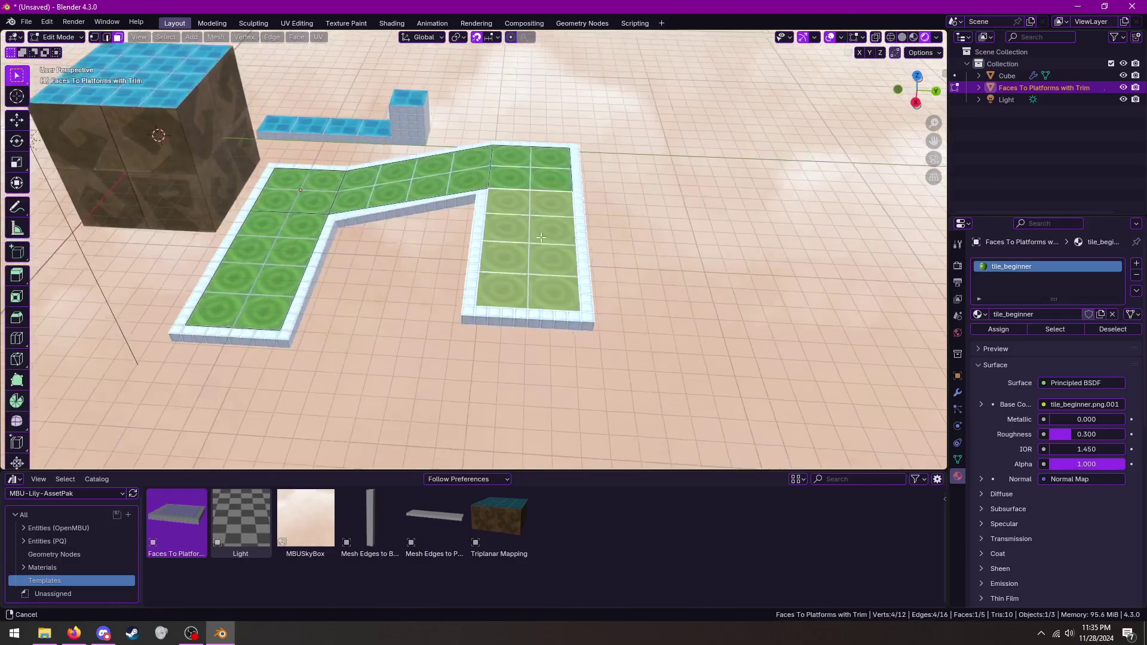
pyautogui.press('2')
pyautogui.click(422, 179)
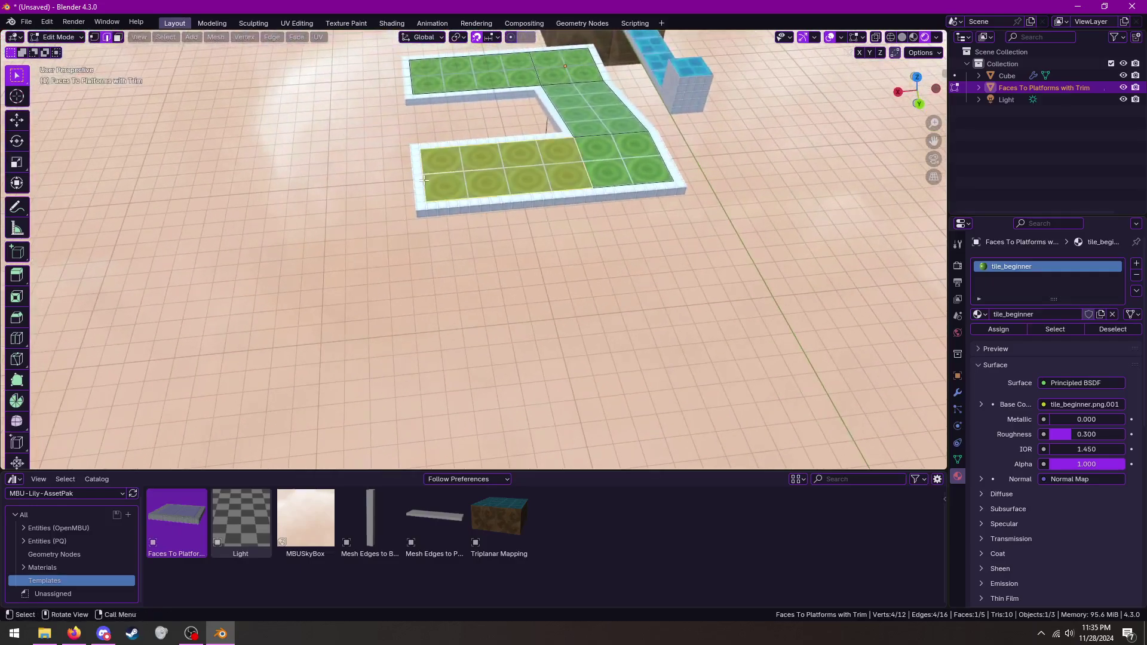
pyautogui.press('e')
pyautogui.click(347, 185)
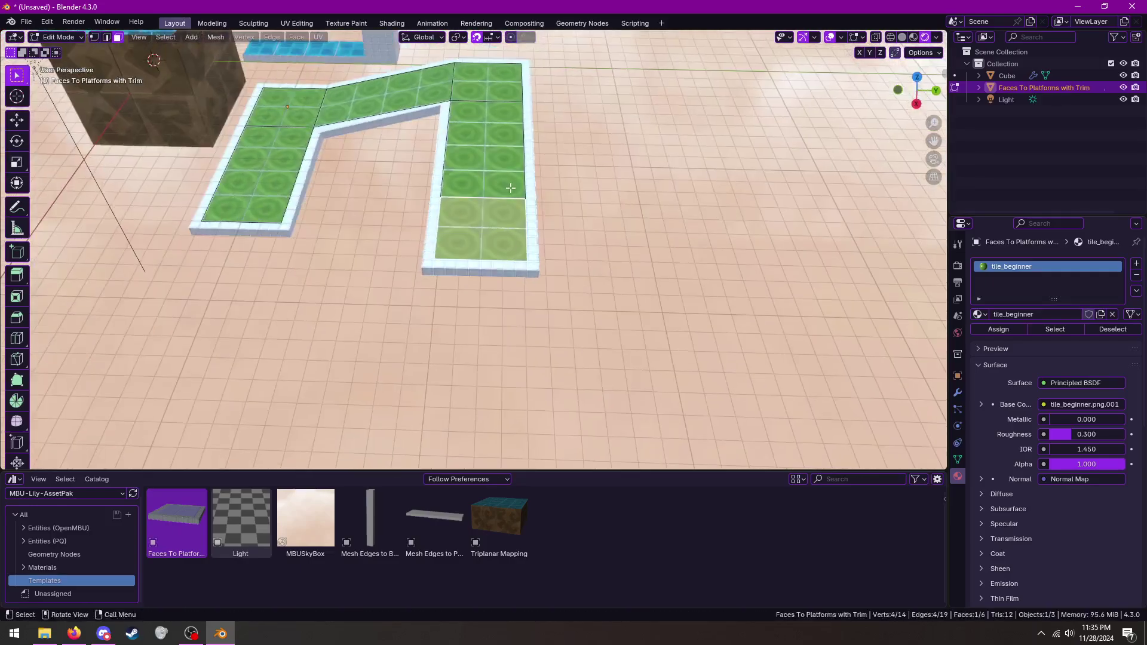
# Duplicate the path's end edge and move the copy far along Y
pyautogui.moveTo(347, 185); pyautogui.dragTo(403, 255, button='middle')
pyautogui.hotkey('shift', 'd')
pyautogui.press('y')
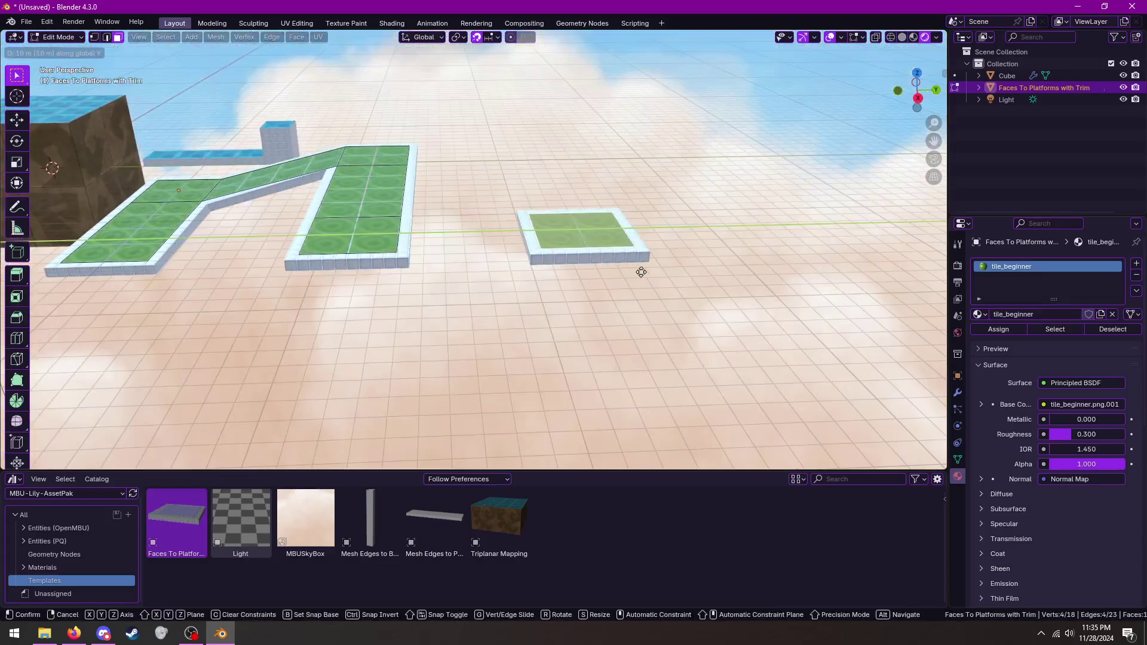
pyautogui.click(865, 164)
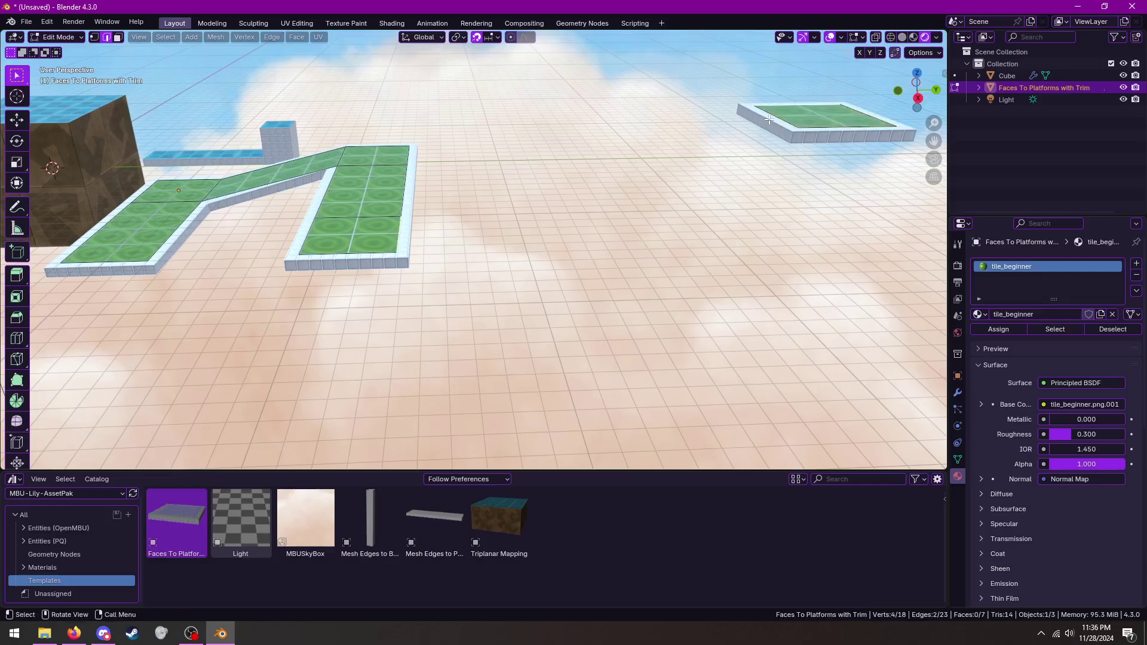
# Bridge the two edges with 4 cuts and Blend Surface interpolation for a smooth curve
pyautogui.click(403, 233)
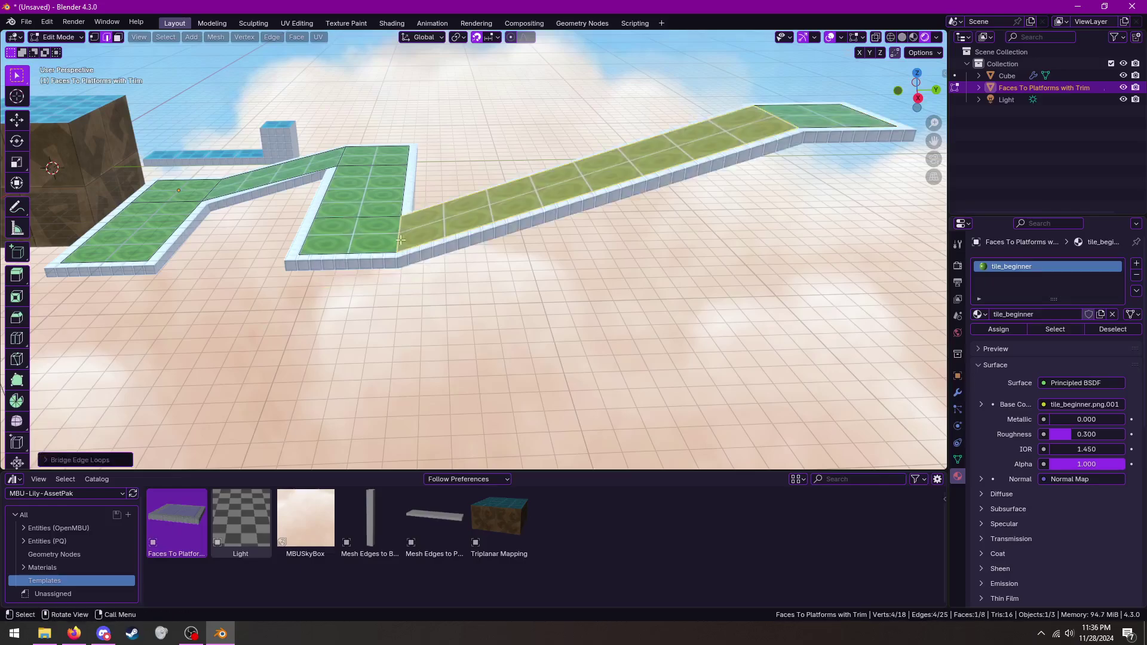
pyautogui.click(93, 458)
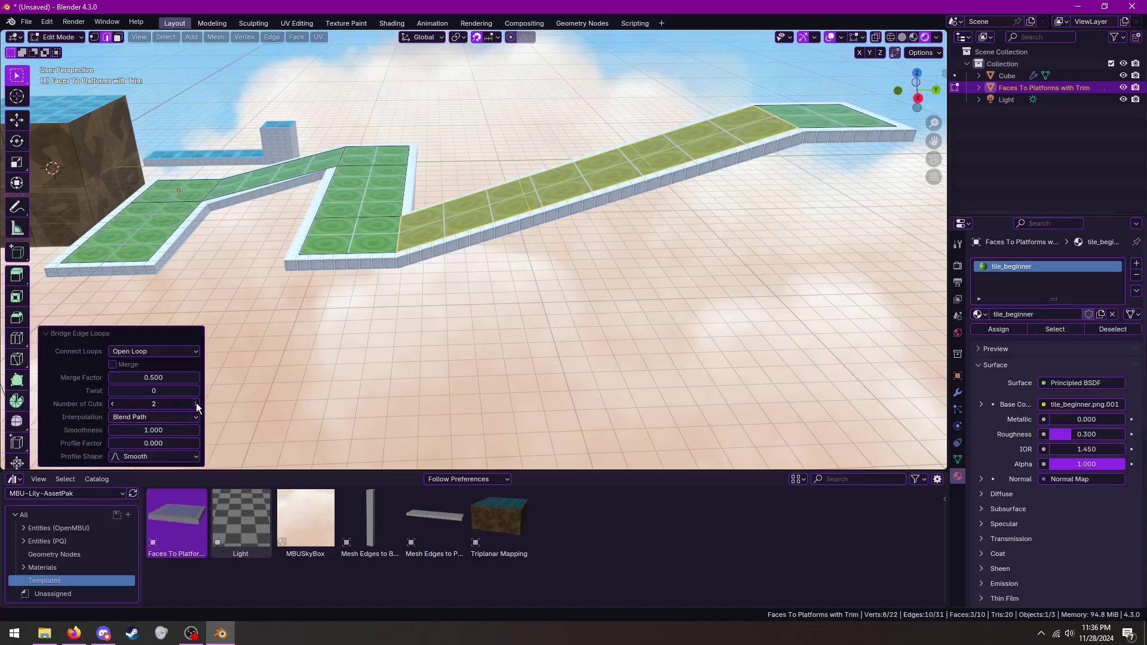
pyautogui.click(168, 456)
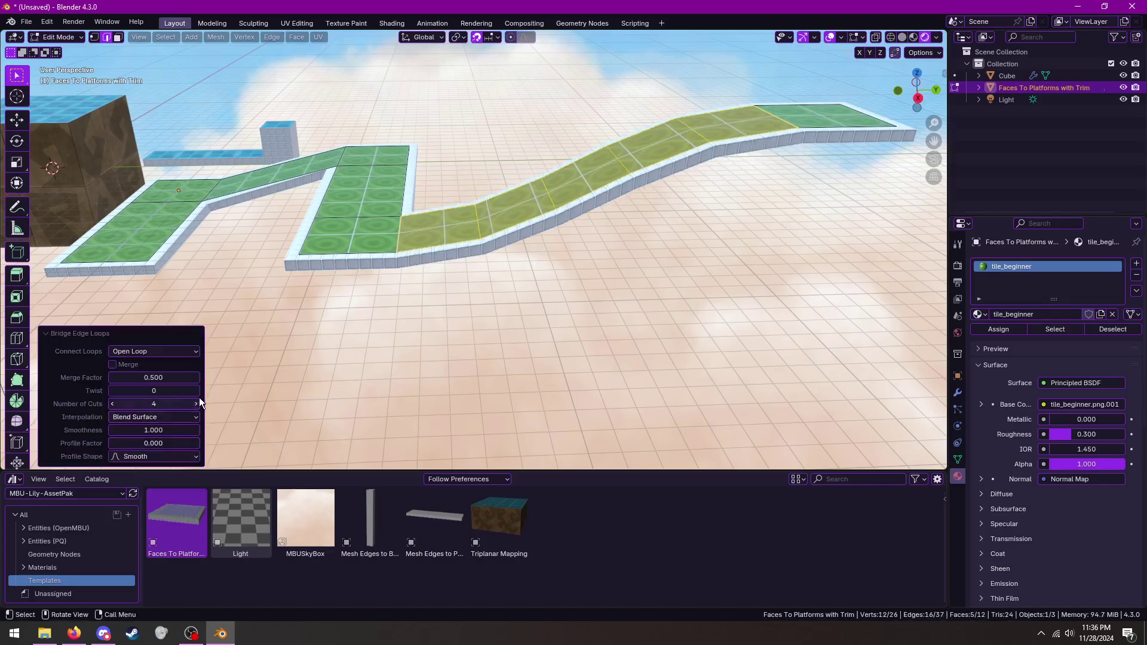
pyautogui.moveTo(200, 405)
pyautogui.mouseDown(button='middle')
pyautogui.moveTo(468, 324)
pyautogui.moveTo(529, 223)
pyautogui.moveTo(536, 242)
pyautogui.mouseUp(button='middle')
# Return to Object Mode, show the Materials catalog, and inspect the curving path
pyautogui.press('Tab')
pyautogui.scroll(4, 467, 324)
pyautogui.scroll(-4, 536, 242)
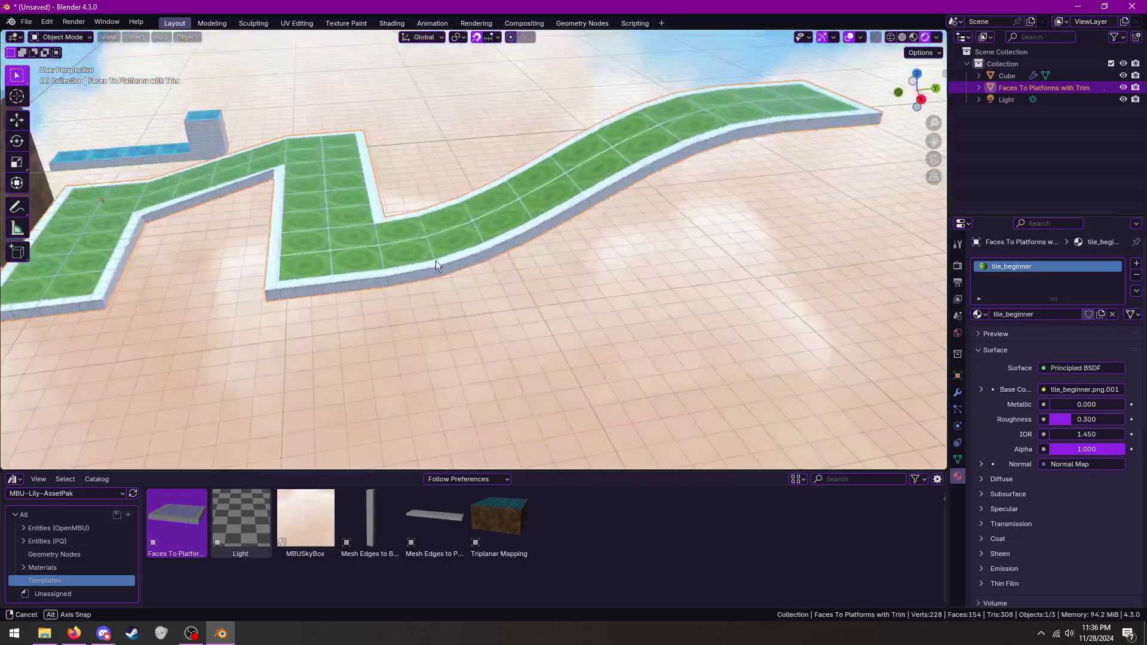
pyautogui.moveTo(436, 260); pyautogui.dragTo(470, 252, button='middle')
pyautogui.click(74, 637)
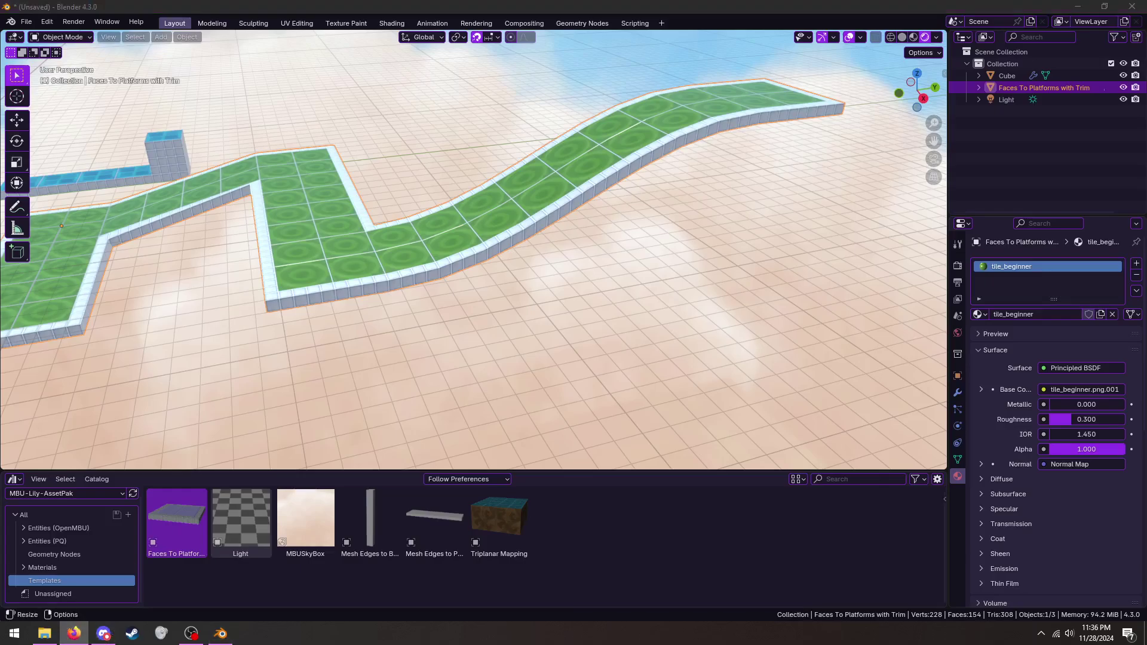
pyautogui.click(211, 252)
pyautogui.moveTo(211, 252)
pyautogui.mouseDown(button='middle')
pyautogui.moveTo(480, 319)
pyautogui.moveTo(453, 292)
pyautogui.moveTo(367, 338)
pyautogui.mouseUp(button='middle')
# Apply the tile_intermediate_red material to the winding path, turning its tiles blue
pyautogui.scroll(-2, 461, 304)
pyautogui.scroll(-4, 421, 285)
pyautogui.scroll(2, 464, 296)
pyautogui.scroll(3, 367, 339)
pyautogui.click(56, 564)
pyautogui.moveTo(269, 418)
pyautogui.mouseDown(button='middle')
pyautogui.moveTo(488, 282)
pyautogui.moveTo(336, 360)
pyautogui.moveTo(418, 418)
pyautogui.mouseUp(button='middle')
pyautogui.scroll(-1, 356, 582)
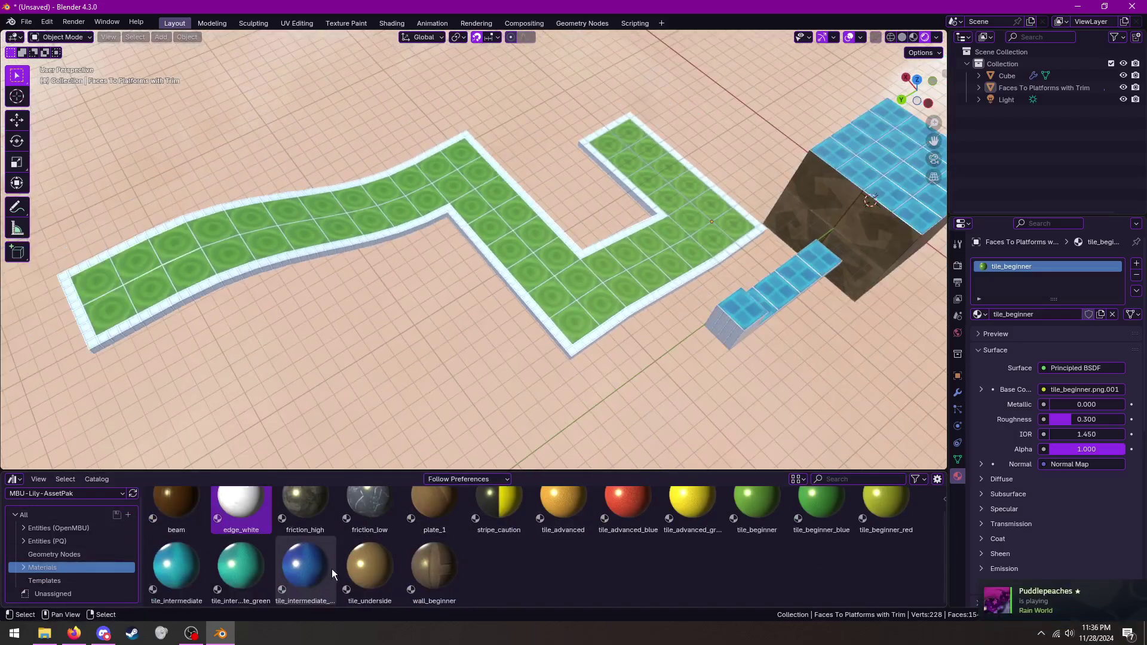
pyautogui.moveTo(332, 569); pyautogui.dragTo(483, 295)
pyautogui.moveTo(482, 295)
pyautogui.mouseDown(button='middle')
pyautogui.moveTo(505, 274)
pyautogui.moveTo(535, 180)
pyautogui.moveTo(587, 271)
pyautogui.moveTo(414, 217)
pyautogui.moveTo(184, 500)
pyautogui.mouseUp(button='middle')
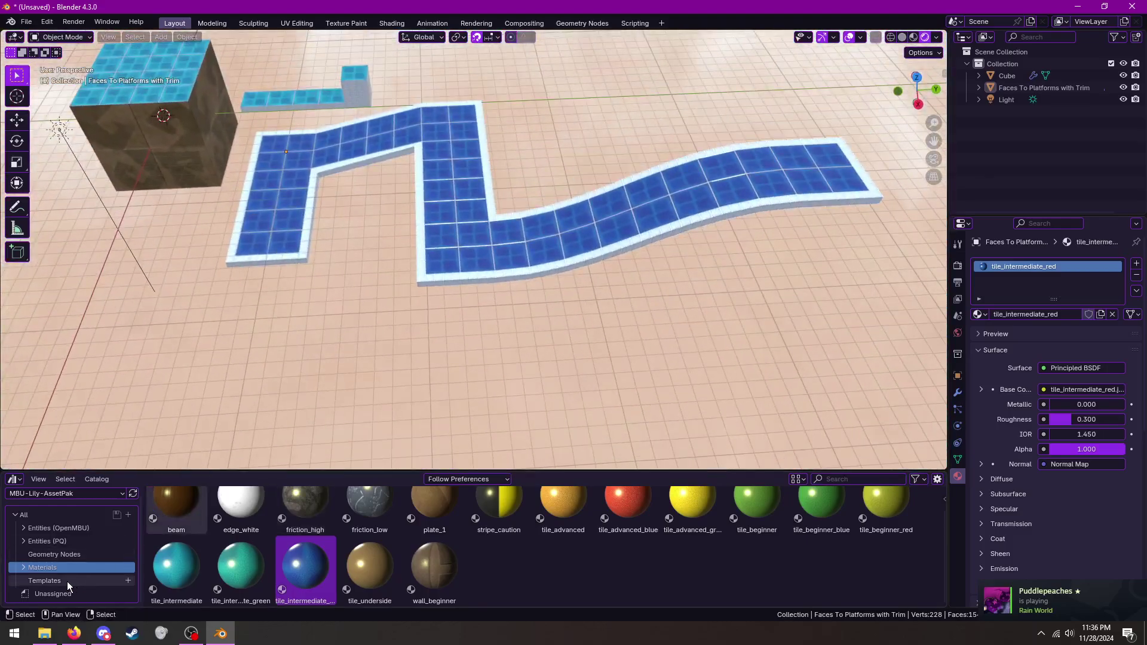
# Add a Mesh Edges to Beam object from the Templates assets into the scene
pyautogui.click(44, 580)
pyautogui.moveTo(378, 499)
pyautogui.mouseDown()
pyautogui.moveTo(447, 246)
pyautogui.moveTo(452, 255)
pyautogui.mouseUp()
pyautogui.moveTo(451, 256)
pyautogui.mouseDown(button='middle')
pyautogui.moveTo(492, 293)
pyautogui.moveTo(514, 261)
pyautogui.moveTo(507, 125)
pyautogui.mouseUp(button='middle')
# Inspect the beam object's modifier settings and vertex groups, ending in Edit Mode
pyautogui.press('Tab')
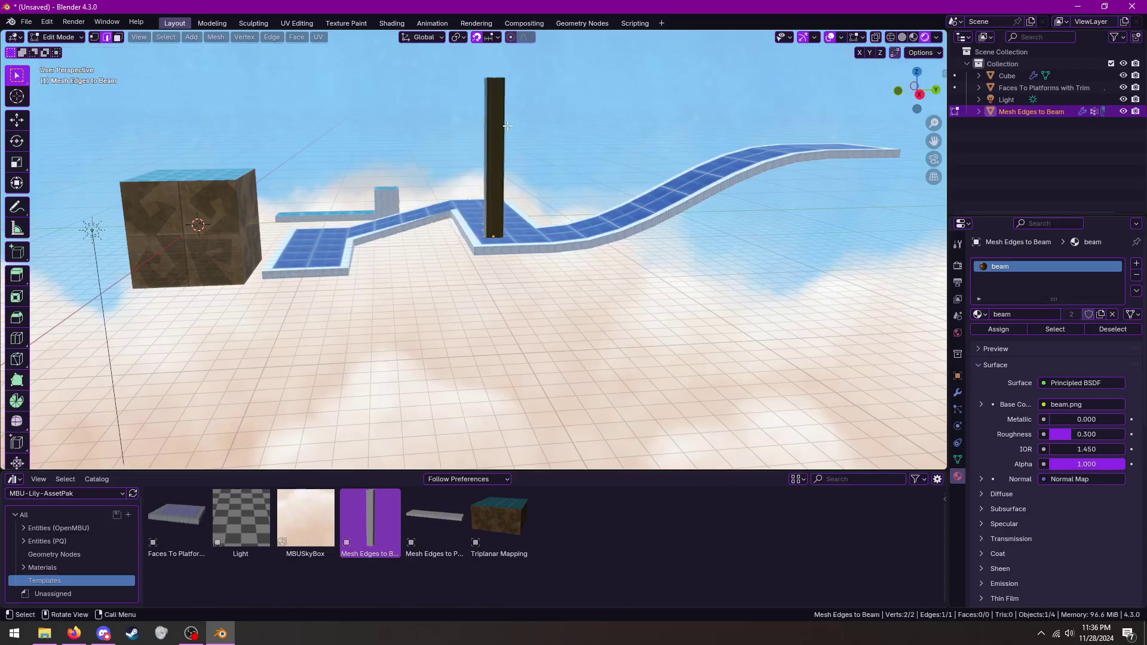
pyautogui.press('Tab')
pyautogui.click(958, 394)
pyautogui.press('Tab')
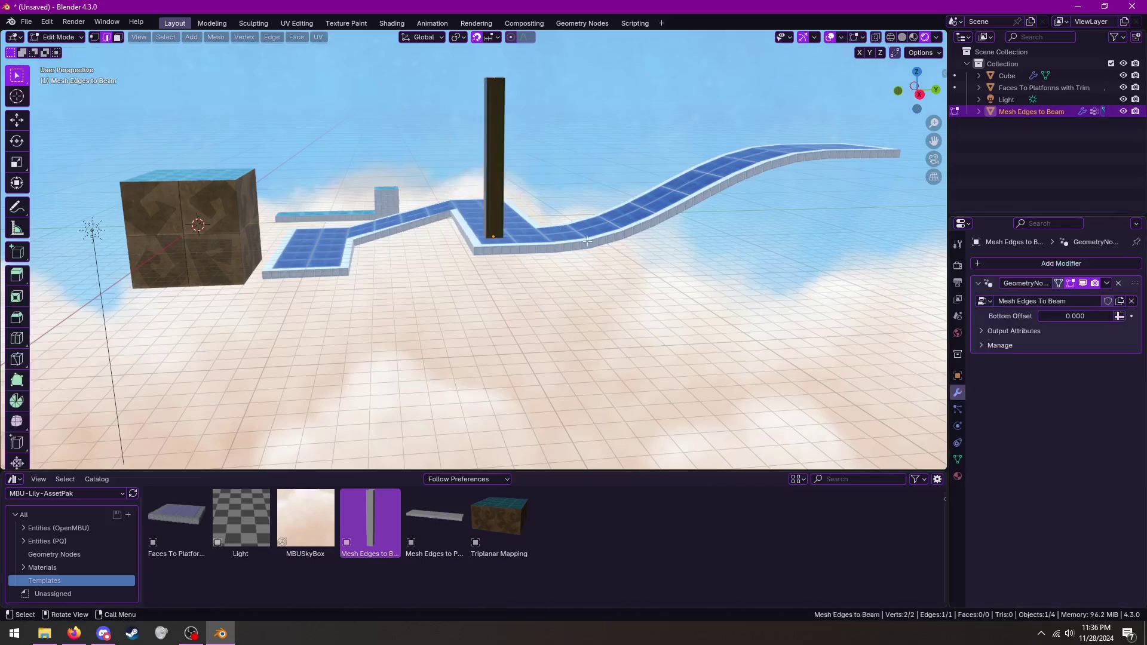
pyautogui.click(957, 459)
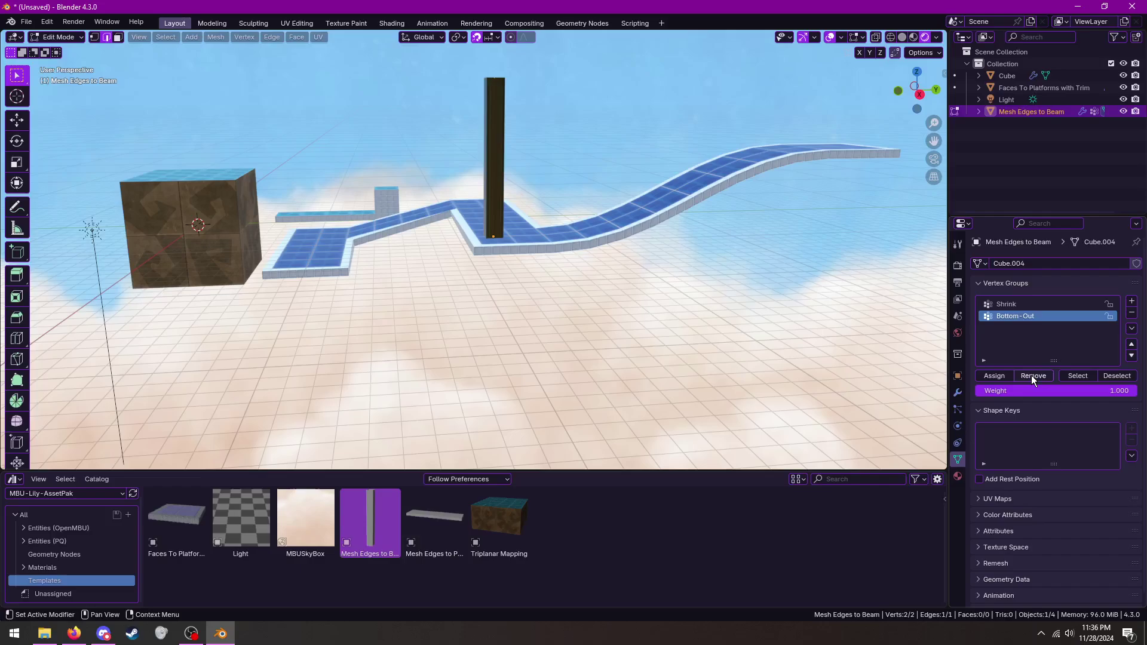
# Move the beam edge under the platform, refining its position in top view
pyautogui.moveTo(454, 335)
pyautogui.mouseDown(button='middle')
pyautogui.moveTo(418, 340)
pyautogui.moveTo(623, 333)
pyautogui.mouseUp(button='middle')
pyautogui.press('g')
pyautogui.click(399, 361)
pyautogui.press('g')
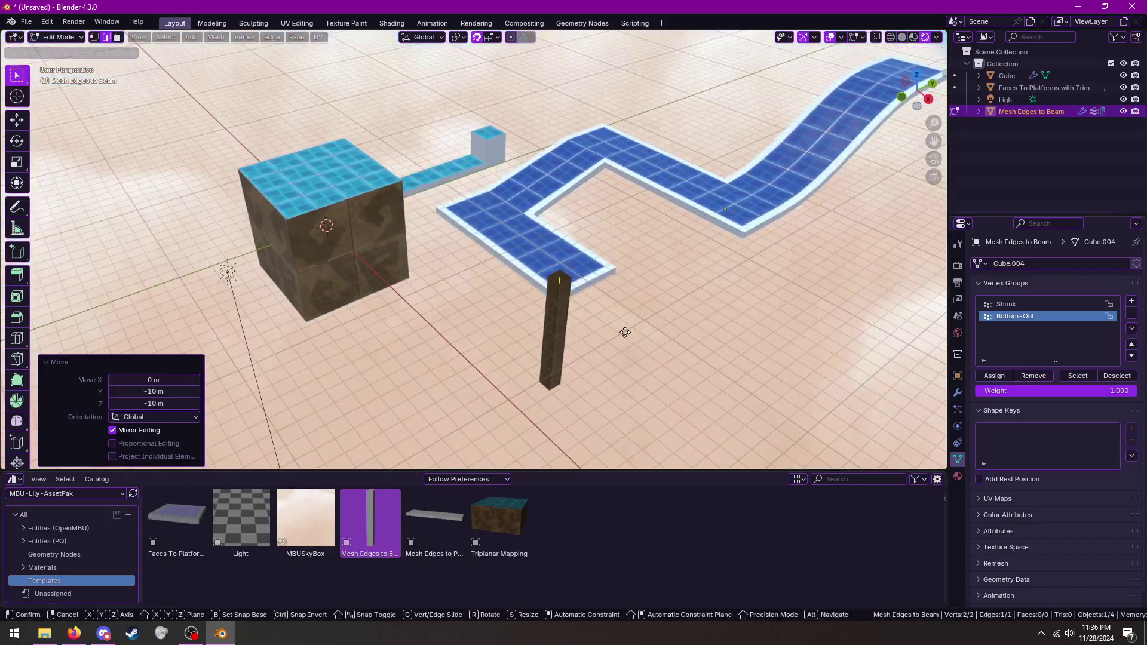
pyautogui.click(624, 332)
pyautogui.press('KP_7')
pyautogui.press('KP_Decimal')
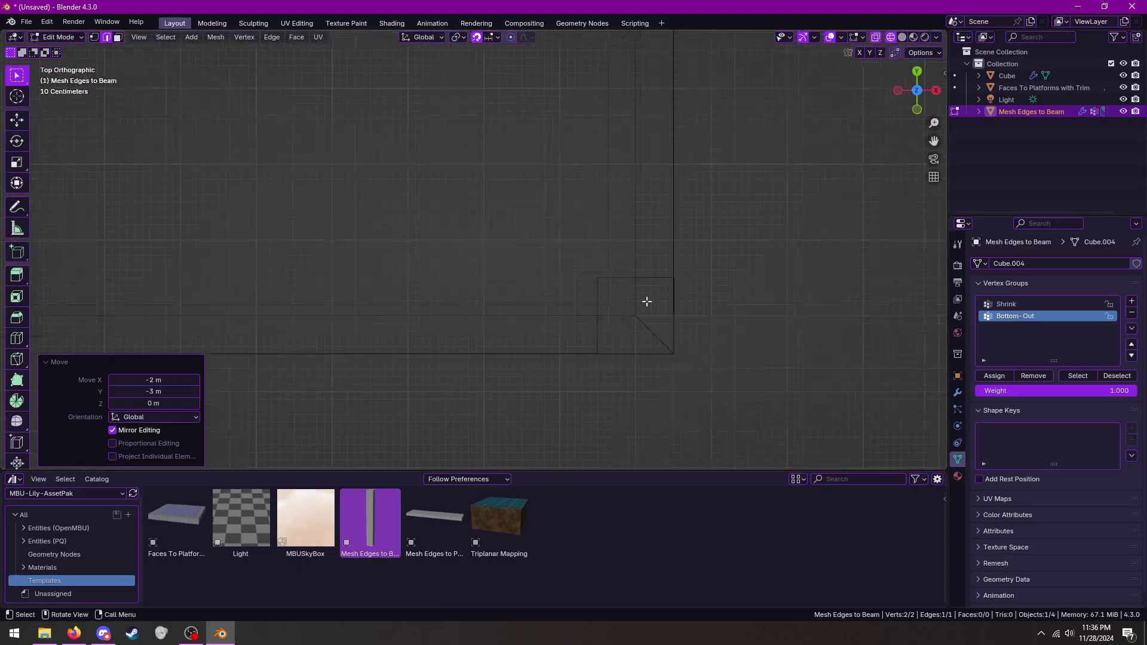
pyautogui.press('g')
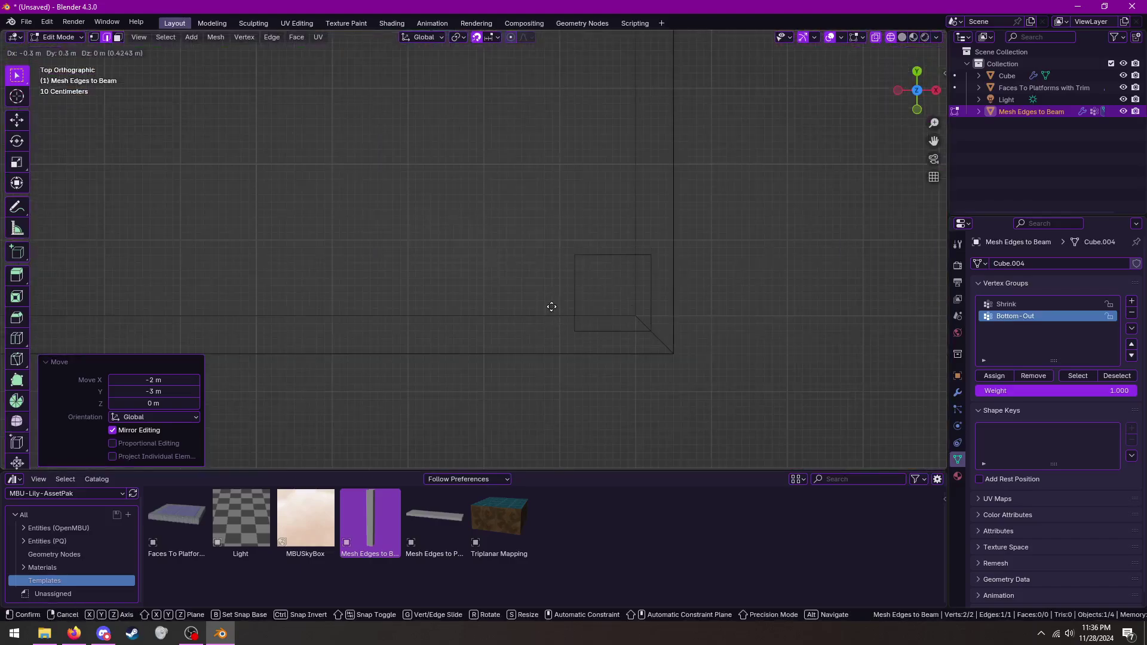
pyautogui.click(551, 307)
# Lower the beam top along Z beneath the platform and check it in rendered shading
pyautogui.moveTo(551, 307); pyautogui.dragTo(616, 142, button='middle')
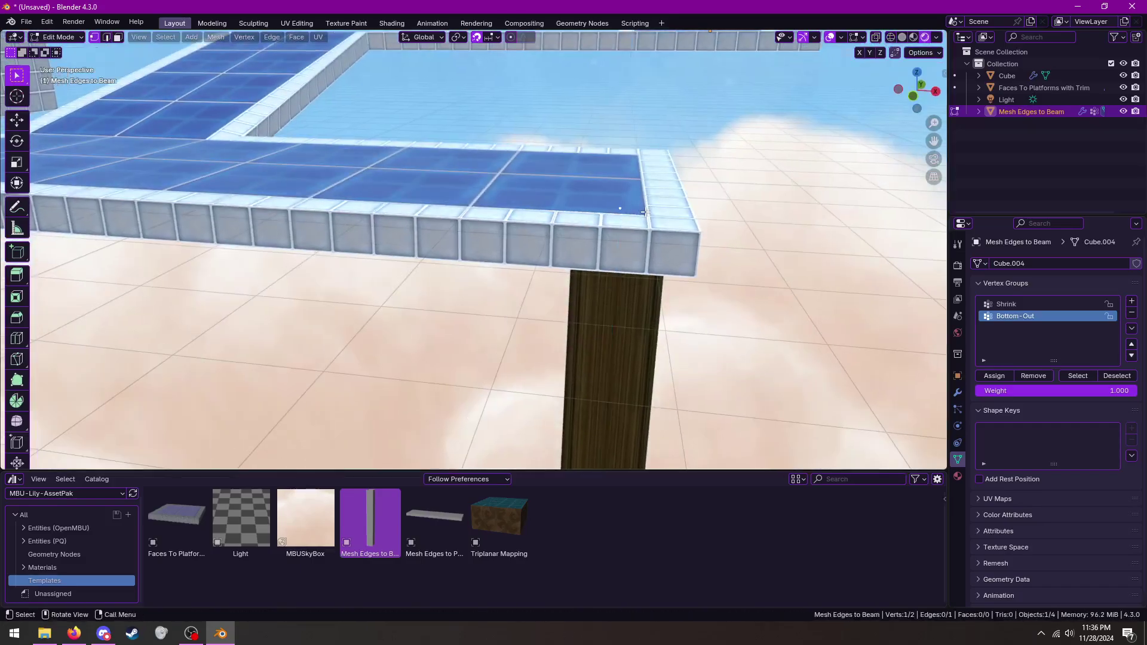
pyautogui.press('KP_1')
pyautogui.press('z')
pyautogui.click(620, 177)
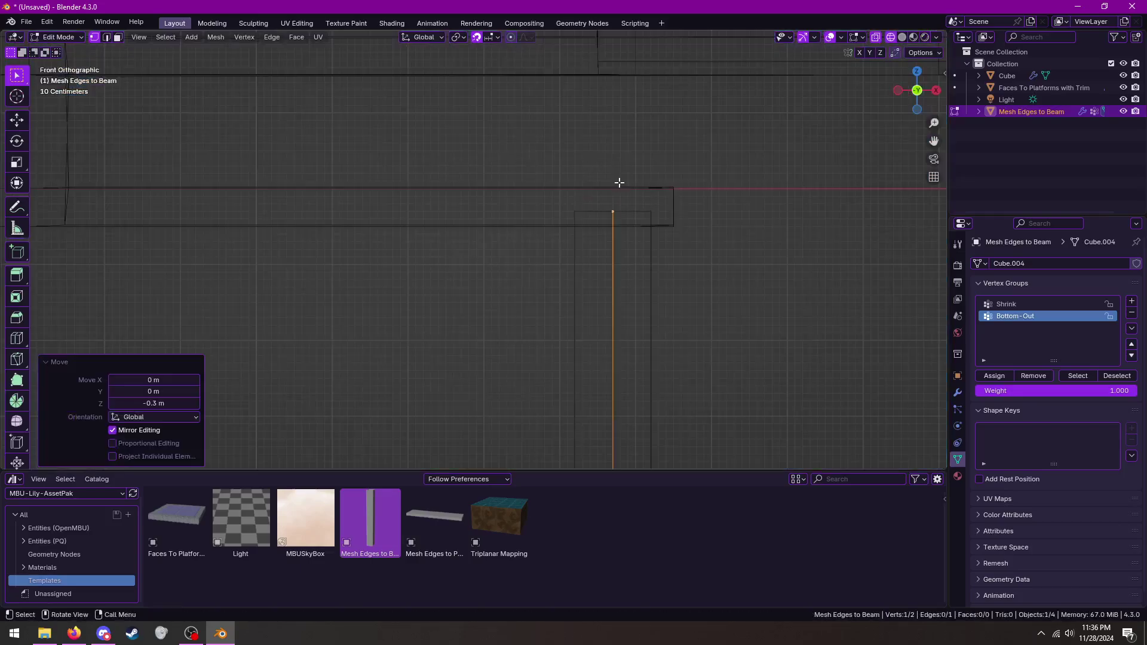
pyautogui.press('a')
pyautogui.scroll(-3, 624, 229)
pyautogui.press('z')
pyautogui.click(560, 187)
pyautogui.moveTo(560, 188); pyautogui.dragTo(554, 271, button='middle')
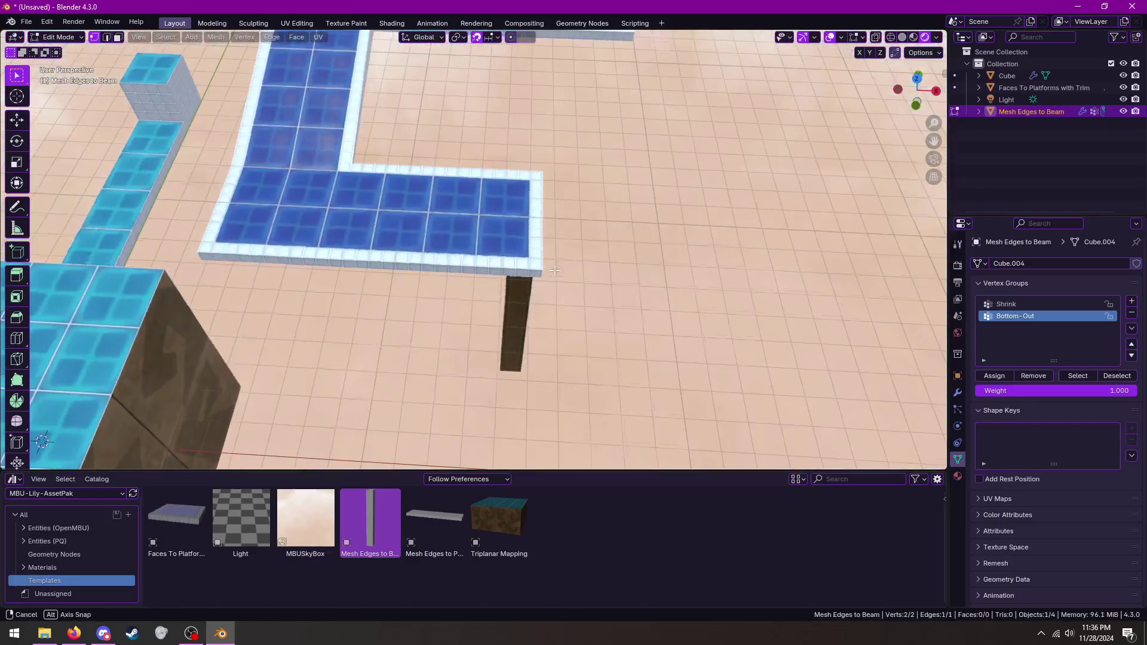
# Place the beam at the platform corner using wireframe top view
pyautogui.press('KP_7')
pyautogui.press('z')
pyautogui.click(540, 297)
pyautogui.press('g')
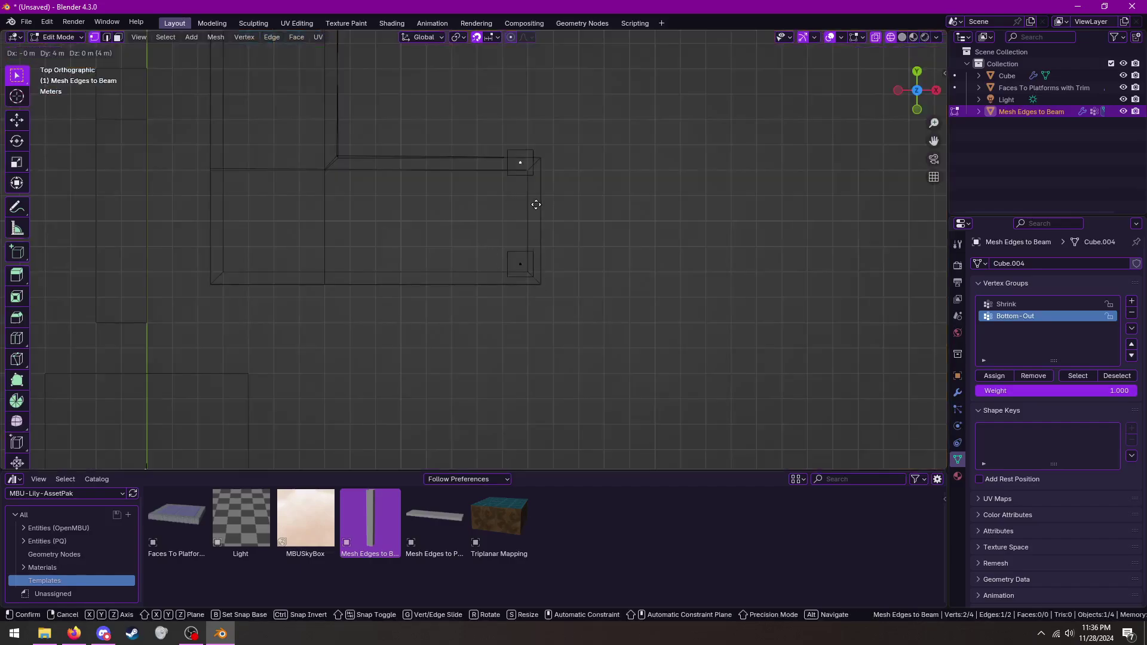
pyautogui.click(535, 211)
pyautogui.scroll(2, 556, 191)
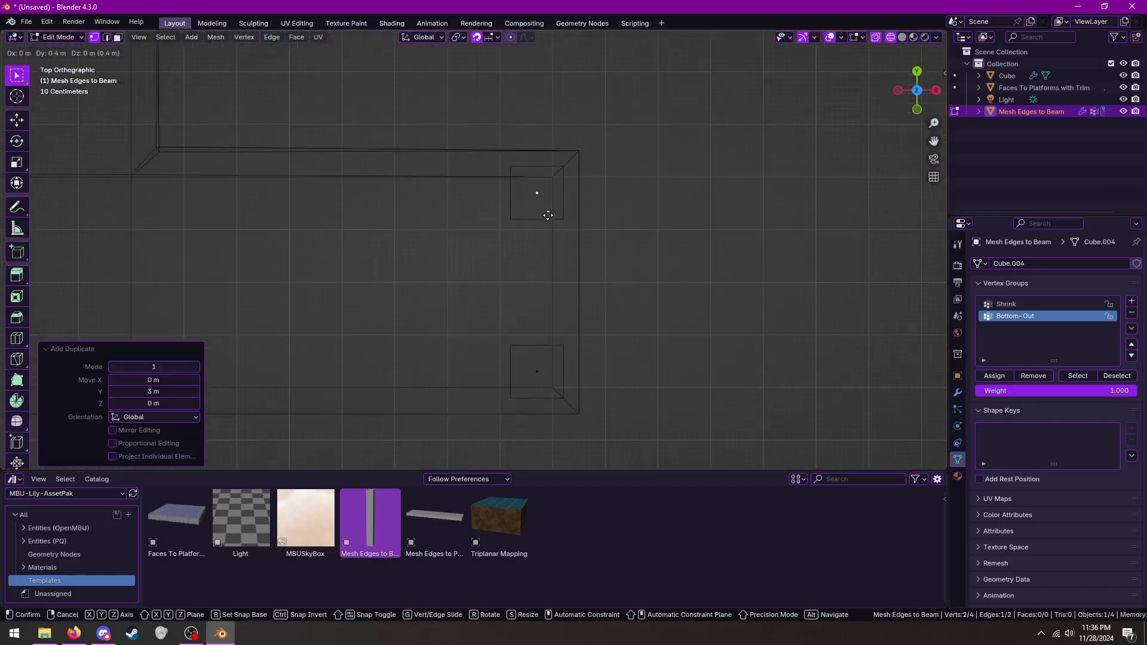
pyautogui.scroll(-3, 549, 215)
# Duplicate the pillar points to the platform's far end
pyautogui.hotkey('shift', 'd')
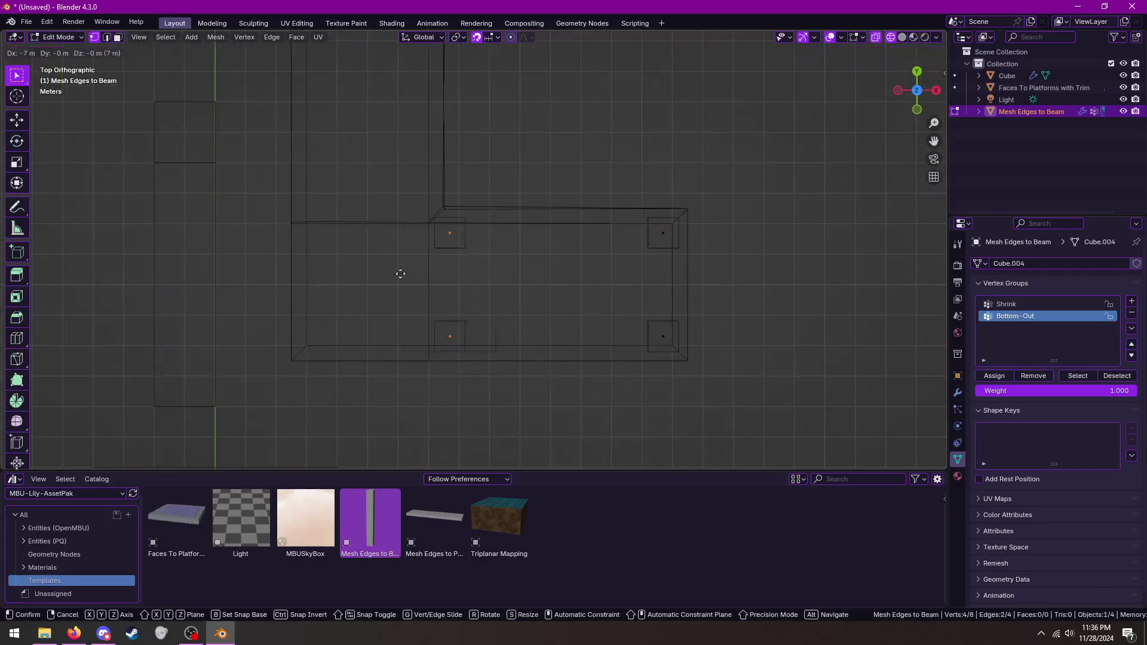
pyautogui.click(331, 268)
pyautogui.scroll(3, 450, 217)
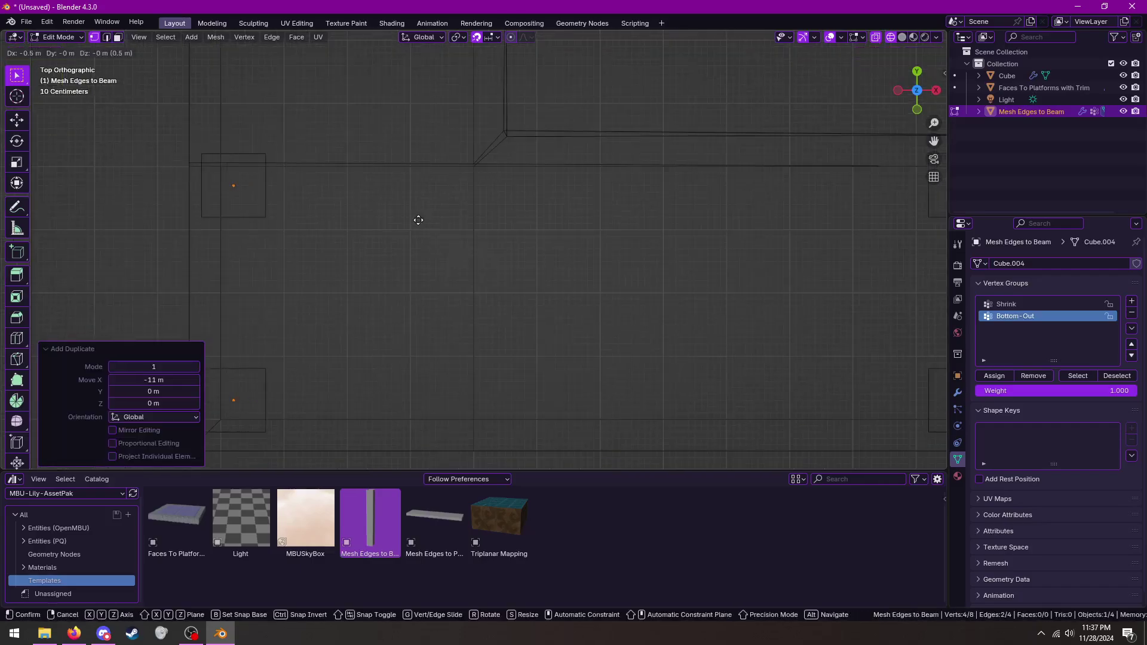
pyautogui.keyDown('shift'); pyautogui.moveTo(418, 220); pyautogui.dragTo(397, 231, button='middle'); pyautogui.keyUp('shift')
# Nudge the copied pillars into place and check all four pillars in perspective
pyautogui.press('g')
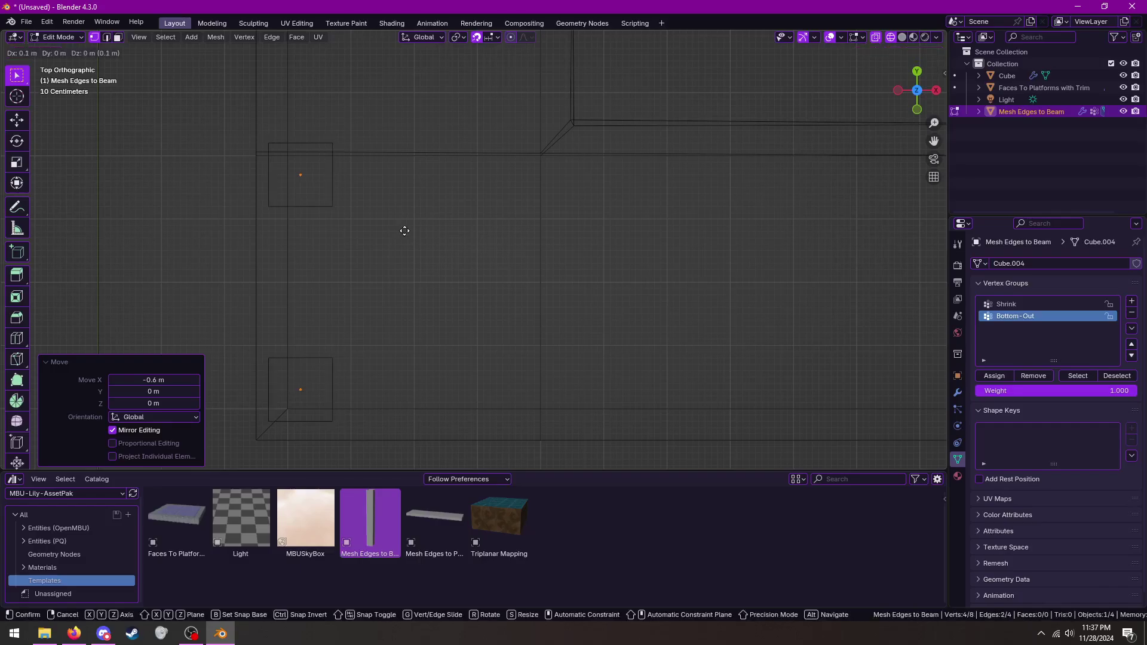
pyautogui.click(407, 231)
pyautogui.scroll(-3, 396, 274)
pyautogui.moveTo(351, 324); pyautogui.dragTo(353, 223, button='middle')
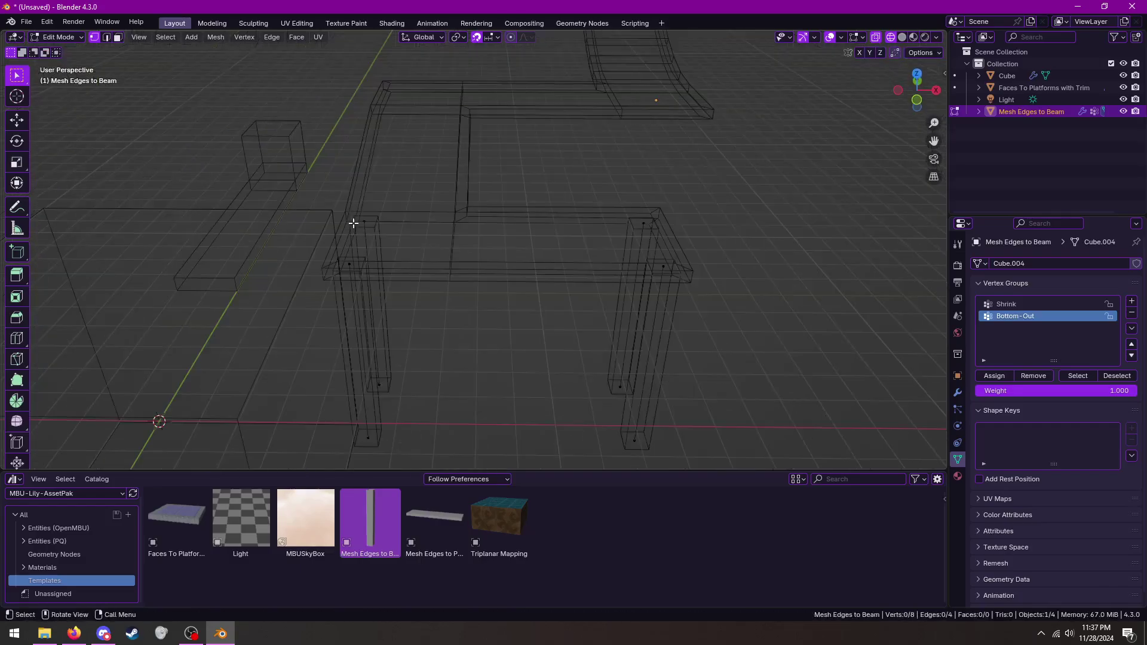
pyautogui.moveTo(621, 337); pyautogui.dragTo(642, 324, button='middle')
# Duplicate the pillar edges and offset the copies along Y as arch braces
pyautogui.press('2')
pyautogui.moveTo(700, 351); pyautogui.dragTo(619, 225, button='middle')
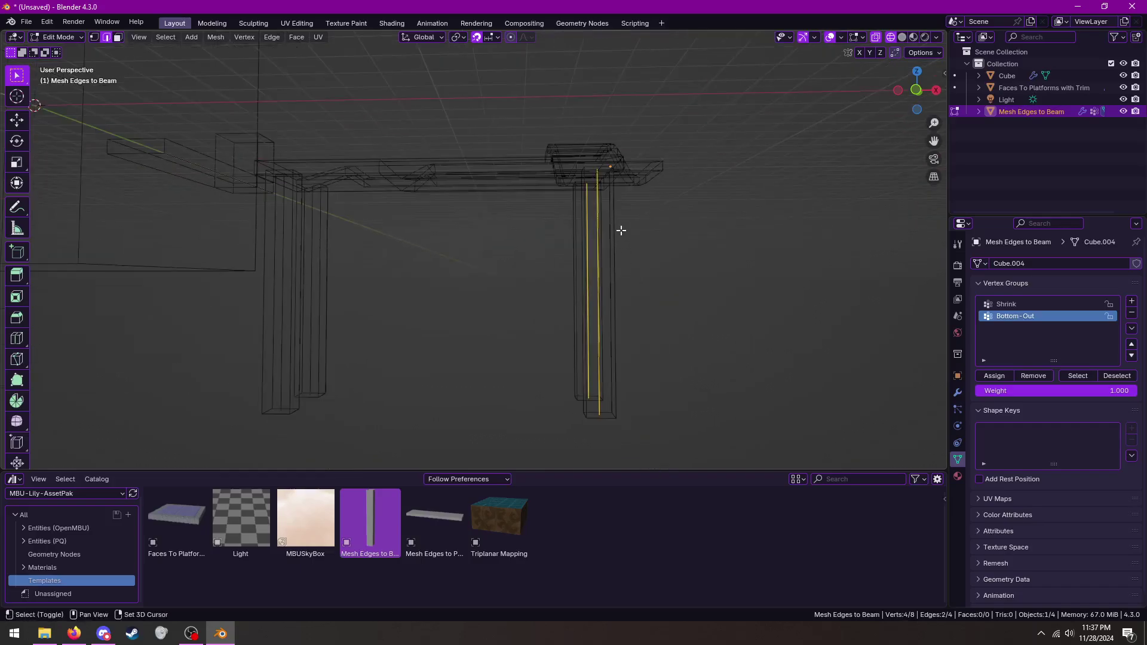
pyautogui.hotkey('shift', 'd')
pyautogui.press('z')
pyautogui.click(614, 279)
pyautogui.press('1')
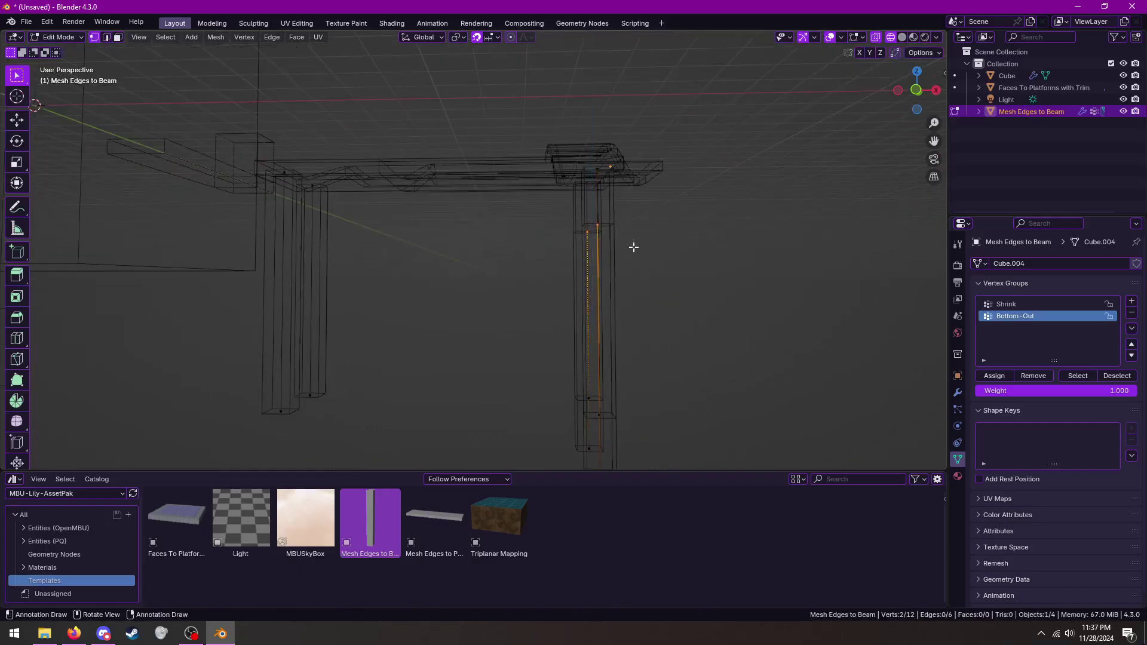
pyautogui.press('g')
pyautogui.press('y')
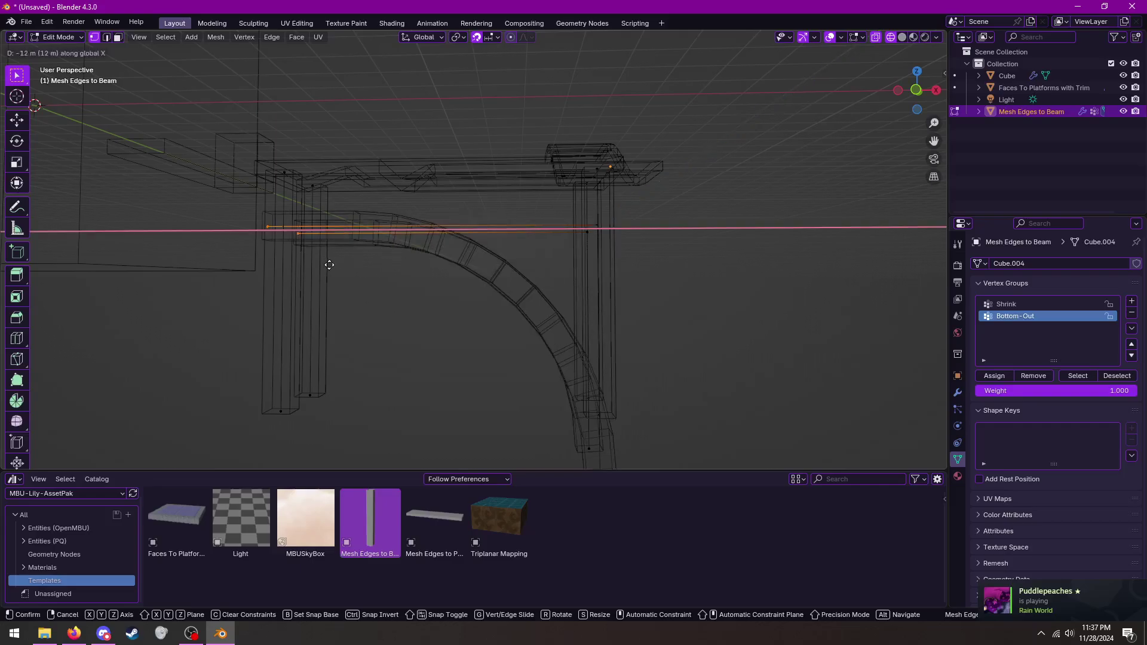
pyautogui.click(343, 264)
# Lower the arch bottom points by 4 m and assign them to the Bottom-Out group
pyautogui.hotkey('shift', 'z')
pyautogui.moveTo(463, 274)
pyautogui.mouseDown(button='middle')
pyautogui.moveTo(469, 341)
pyautogui.moveTo(480, 257)
pyautogui.mouseUp(button='middle')
pyautogui.click(504, 290)
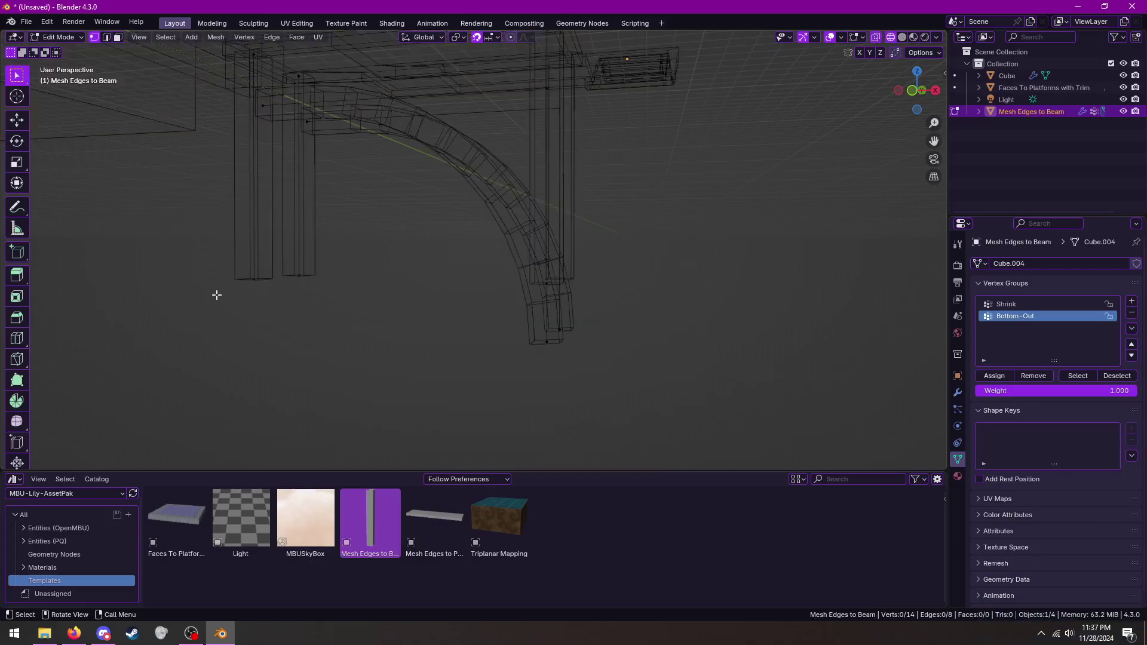
pyautogui.moveTo(205, 294); pyautogui.dragTo(661, 264)
pyautogui.write('gz-4')
pyautogui.press('Return')
pyautogui.hotkey('shift', 'z')
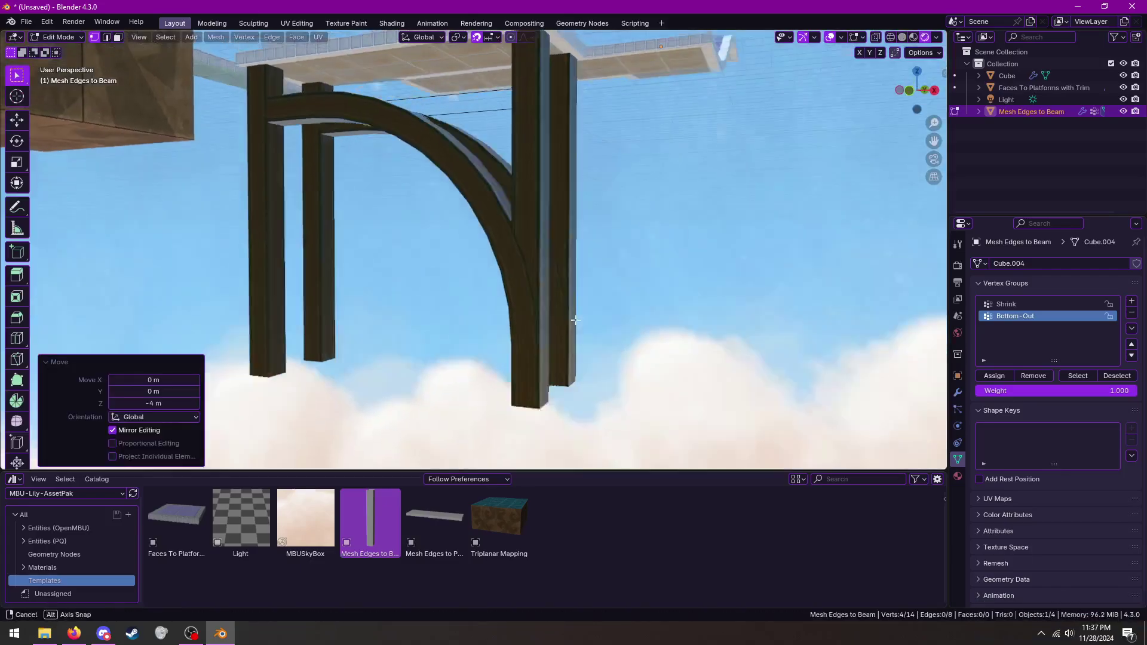
pyautogui.click(994, 375)
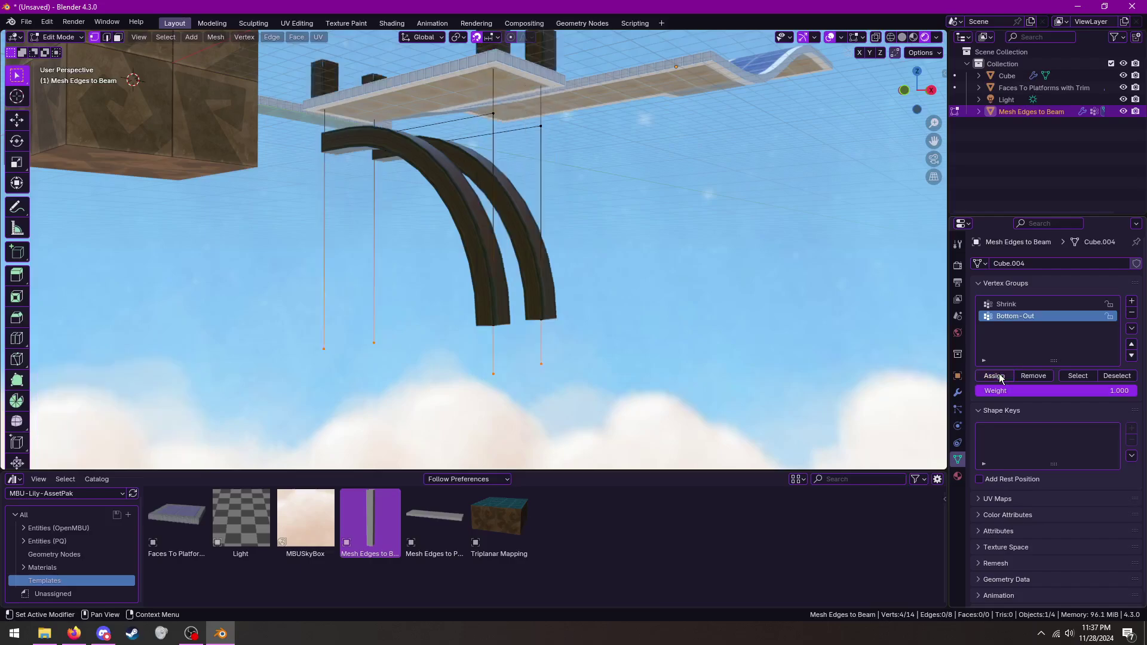
# Set the beam modifier's Bottom Offset to 60 in Object Mode
pyautogui.moveTo(621, 251); pyautogui.dragTo(676, 202, button='middle')
pyautogui.press('Tab')
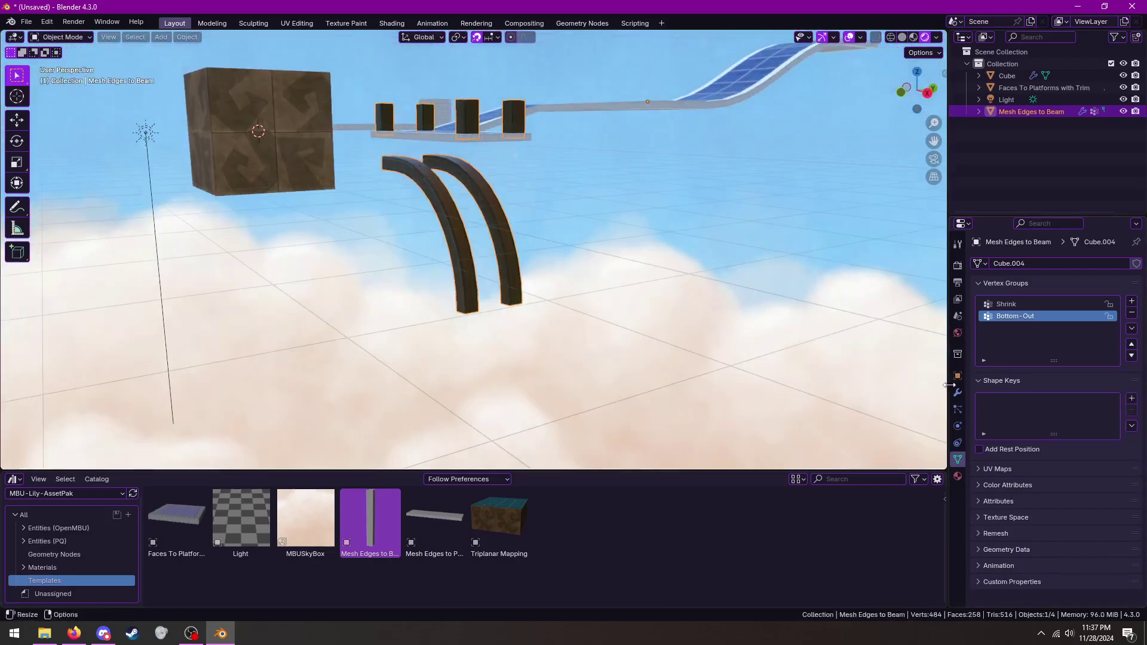
pyautogui.click(957, 393)
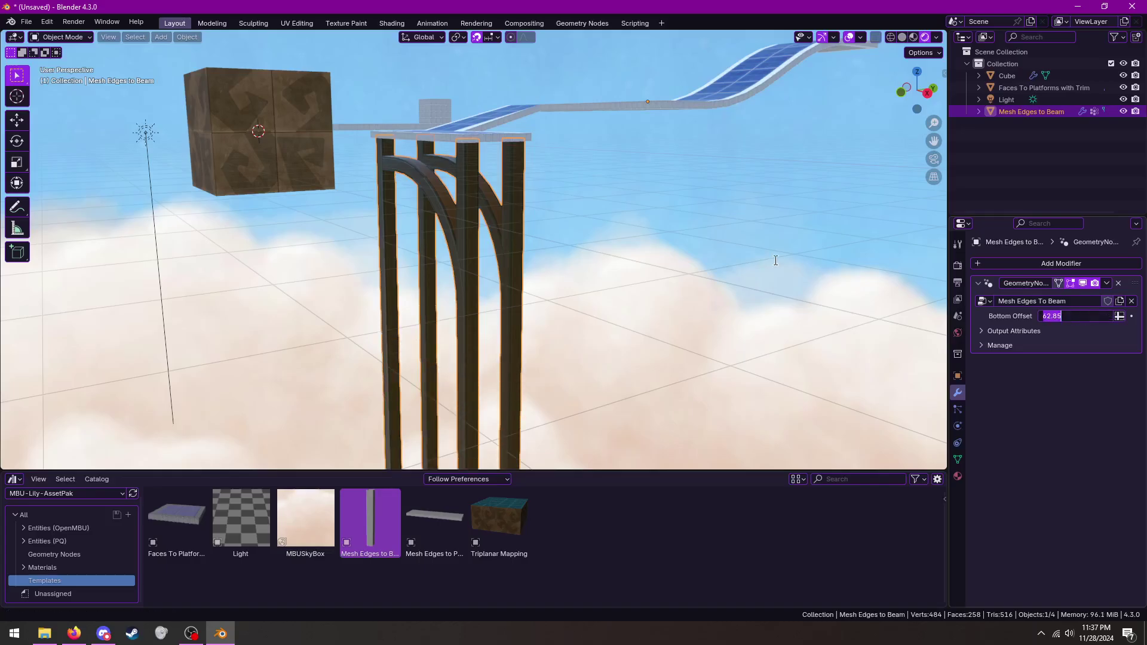
pyautogui.moveTo(646, 233)
pyautogui.mouseDown(button='middle')
pyautogui.moveTo(557, 253)
pyautogui.moveTo(590, 292)
pyautogui.moveTo(622, 247)
pyautogui.mouseUp(button='middle')
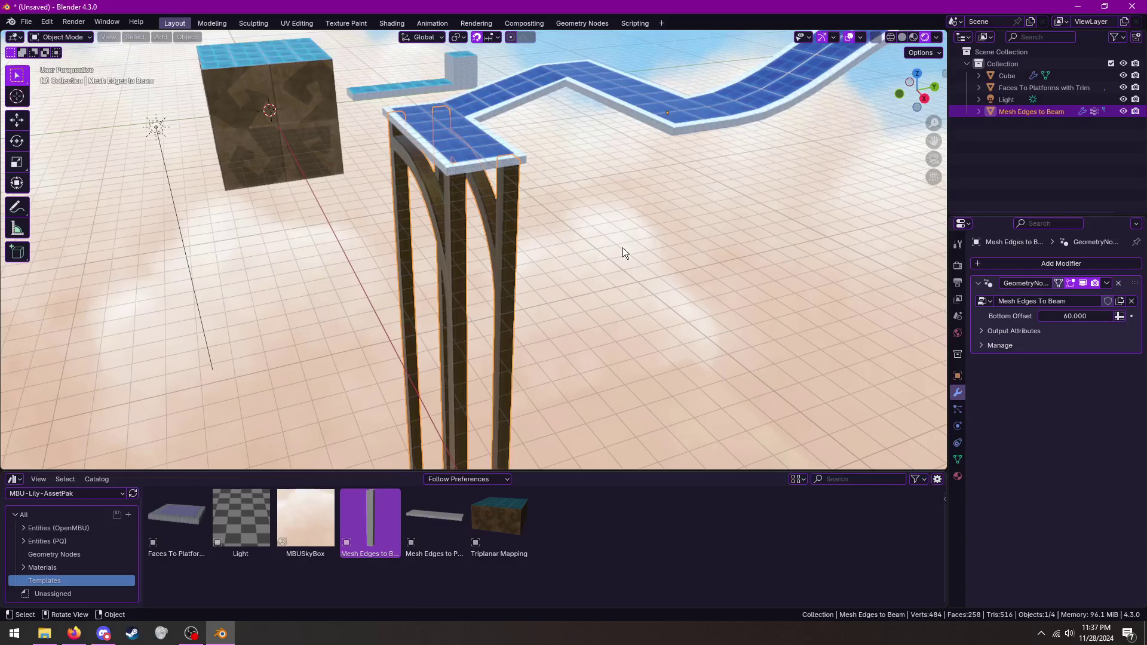
# Select one connected pillar in Edit Mode and move it to a new position
pyautogui.press('Tab')
pyautogui.press('l')
pyautogui.moveTo(513, 175)
pyautogui.mouseDown(button='middle')
pyautogui.moveTo(561, 239)
pyautogui.moveTo(452, 198)
pyautogui.moveTo(561, 292)
pyautogui.mouseUp(button='middle')
pyautogui.press('g')
pyautogui.click(572, 249)
# Reposition the pillar, checking its placement from the front and side views
pyautogui.press('g')
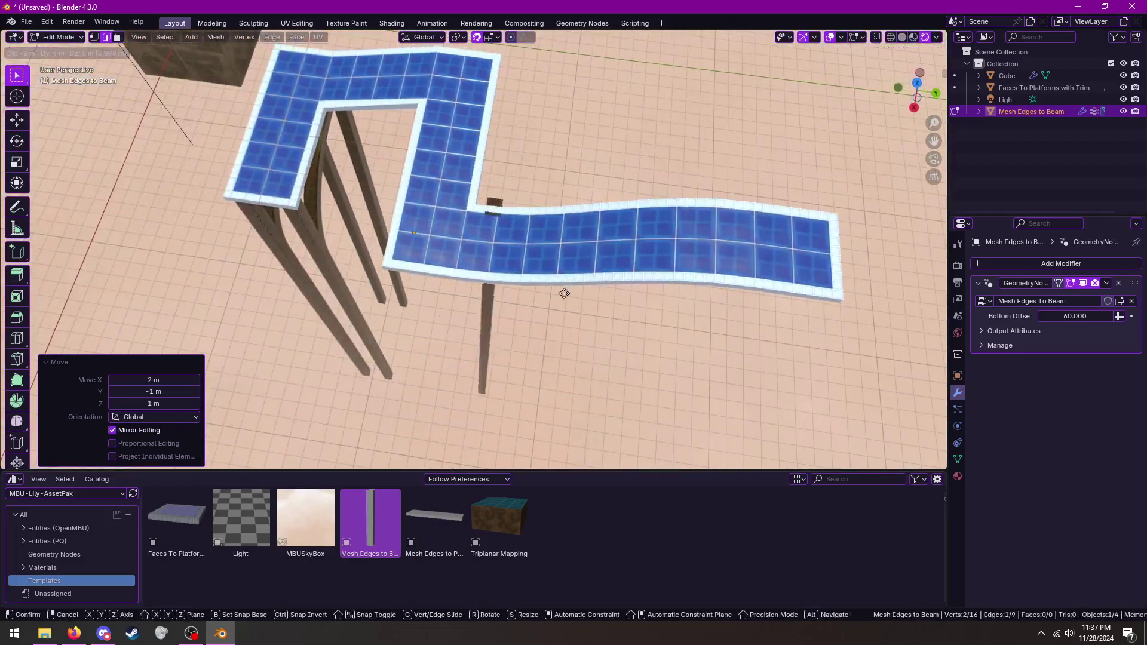
pyautogui.click(550, 308)
pyautogui.scroll(-3, 549, 308)
pyautogui.press('g')
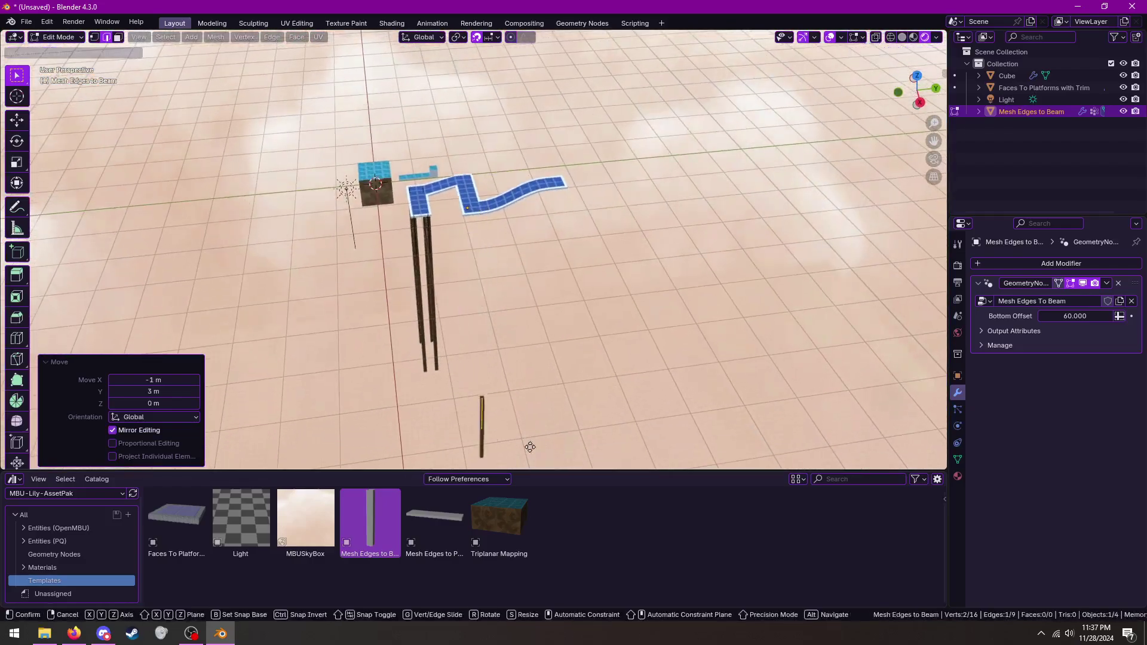
pyautogui.press('Escape')
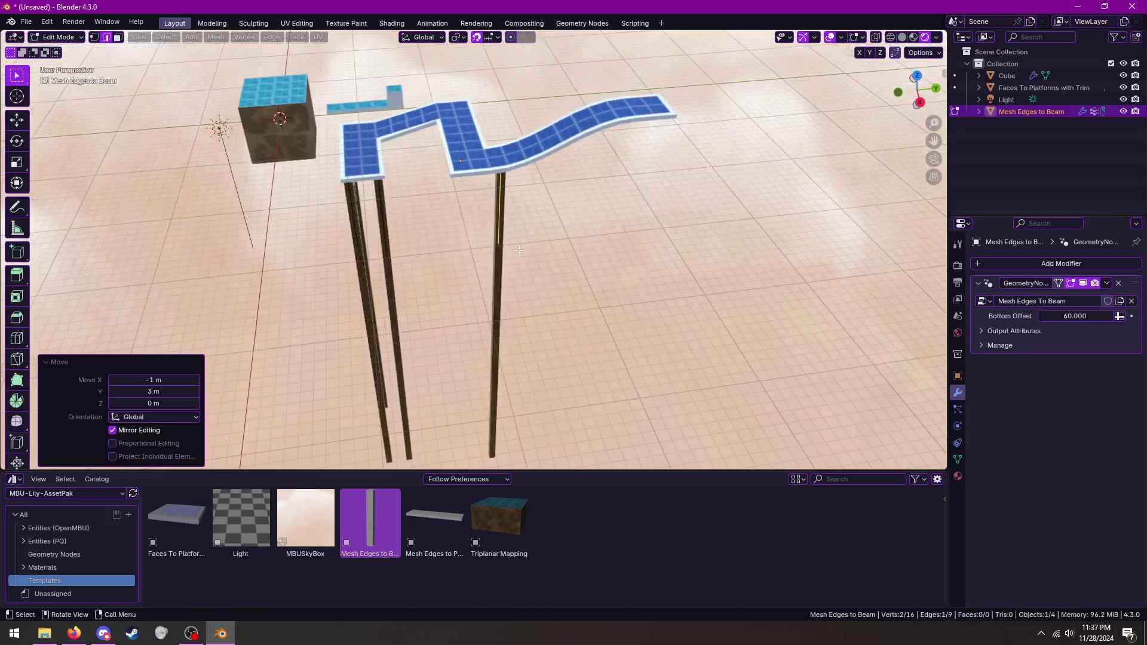
pyautogui.moveTo(502, 303); pyautogui.dragTo(516, 194, button='middle')
pyautogui.press('KP_1')
pyautogui.scroll(3, 516, 195)
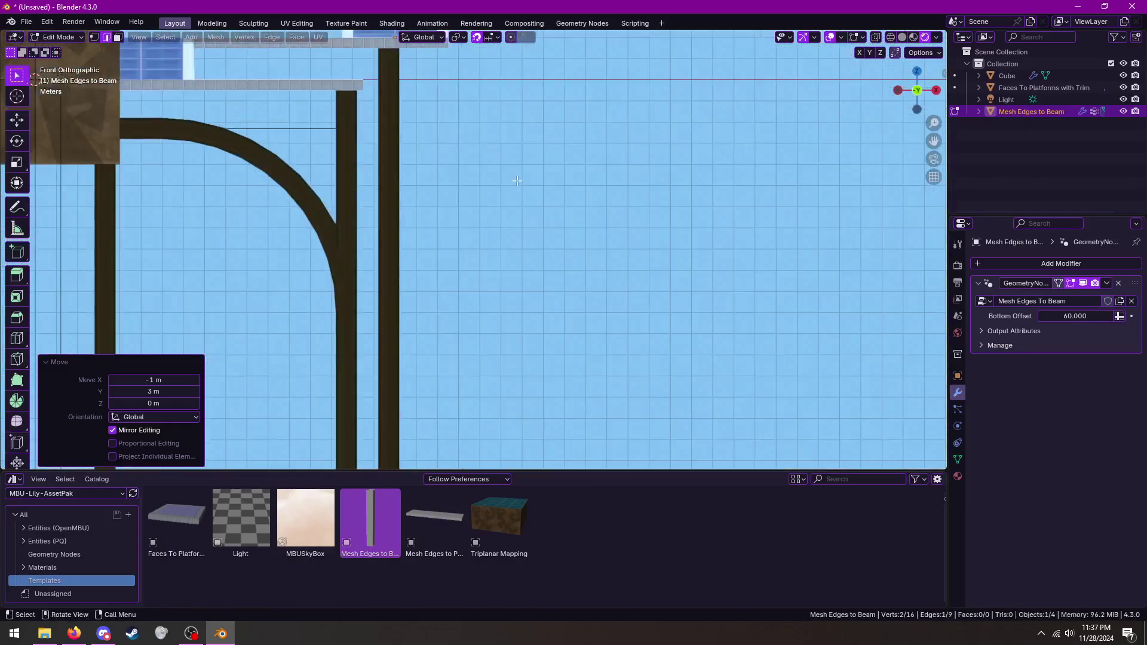
pyautogui.press('KP_3')
pyautogui.scroll(-3, 517, 181)
# Place the pillar under the sloped path, toggling wireframe and rendered shading
pyautogui.press('g')
pyautogui.click(510, 187)
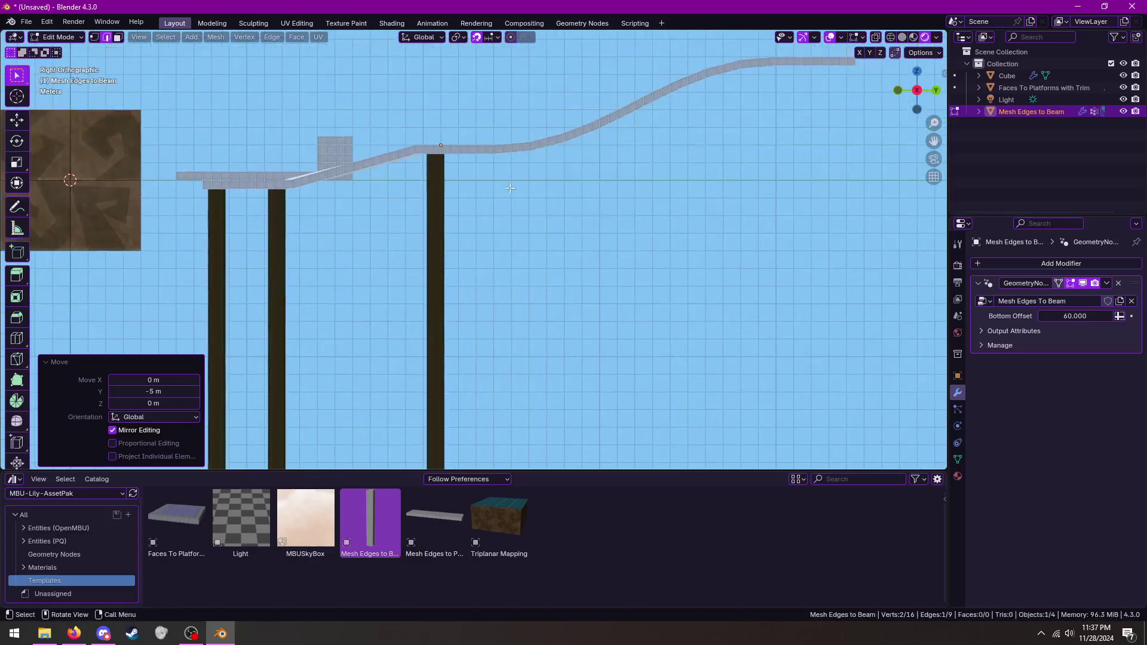
pyautogui.hotkey('shift', 'z')
pyautogui.press('z')
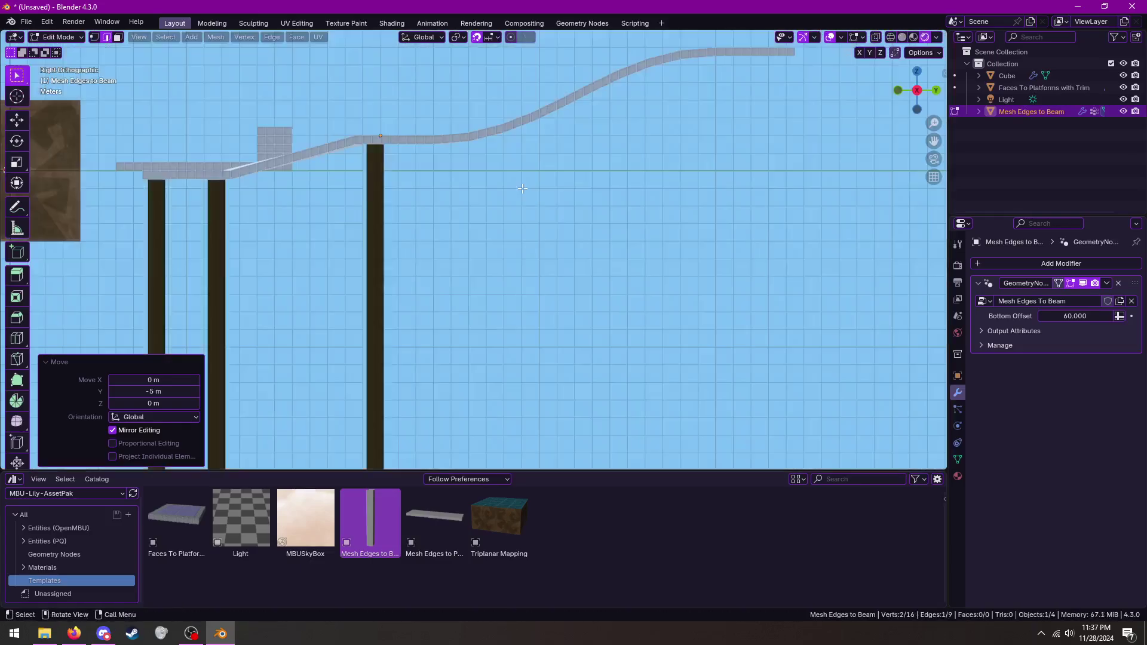
pyautogui.scroll(-2, 412, 195)
# Extrude a beam 5 m down, 5 m up, arching 20 m along, then down
pyautogui.write('1')
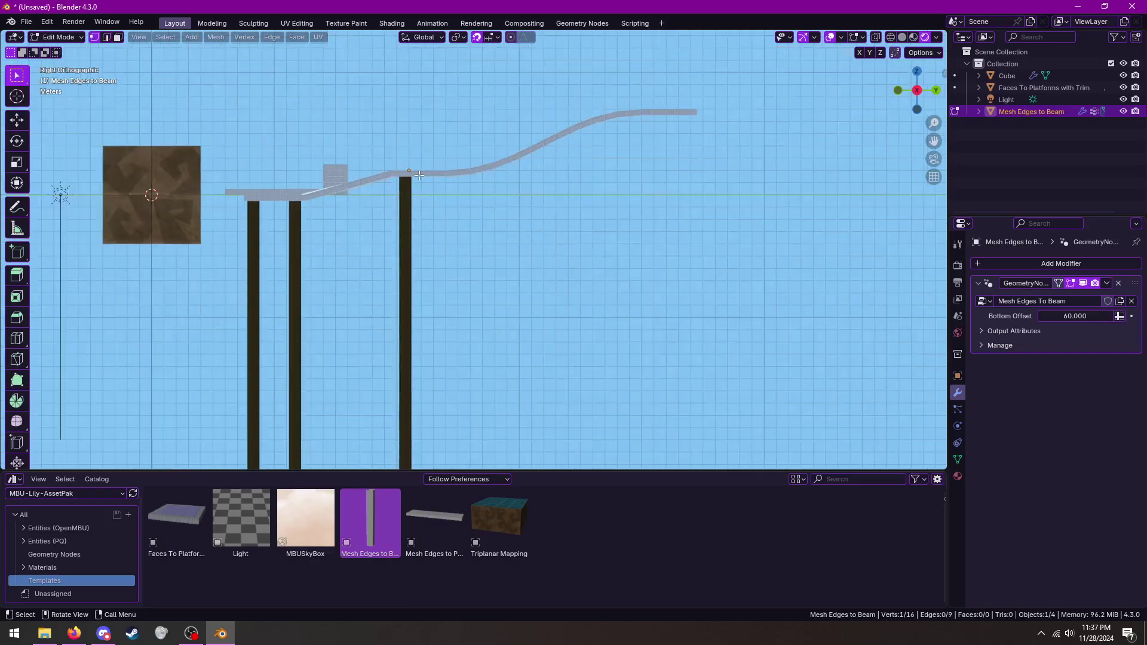
pyautogui.write('ez-5')
pyautogui.press('Return')
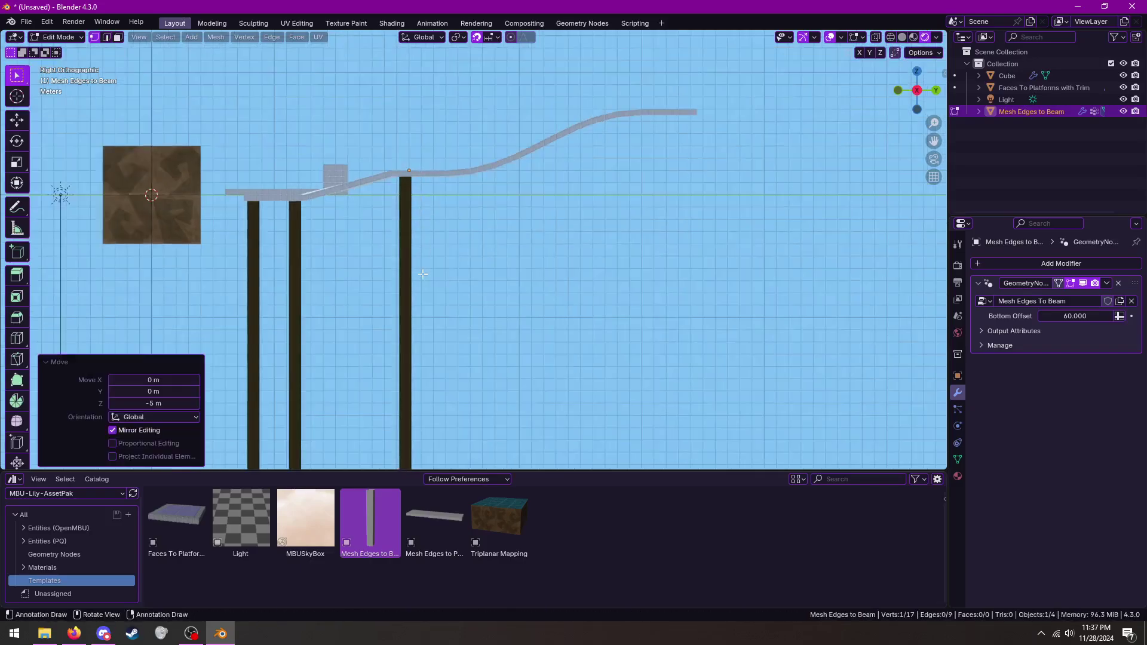
pyautogui.write('ez5')
pyautogui.press('Return')
pyautogui.press('e')
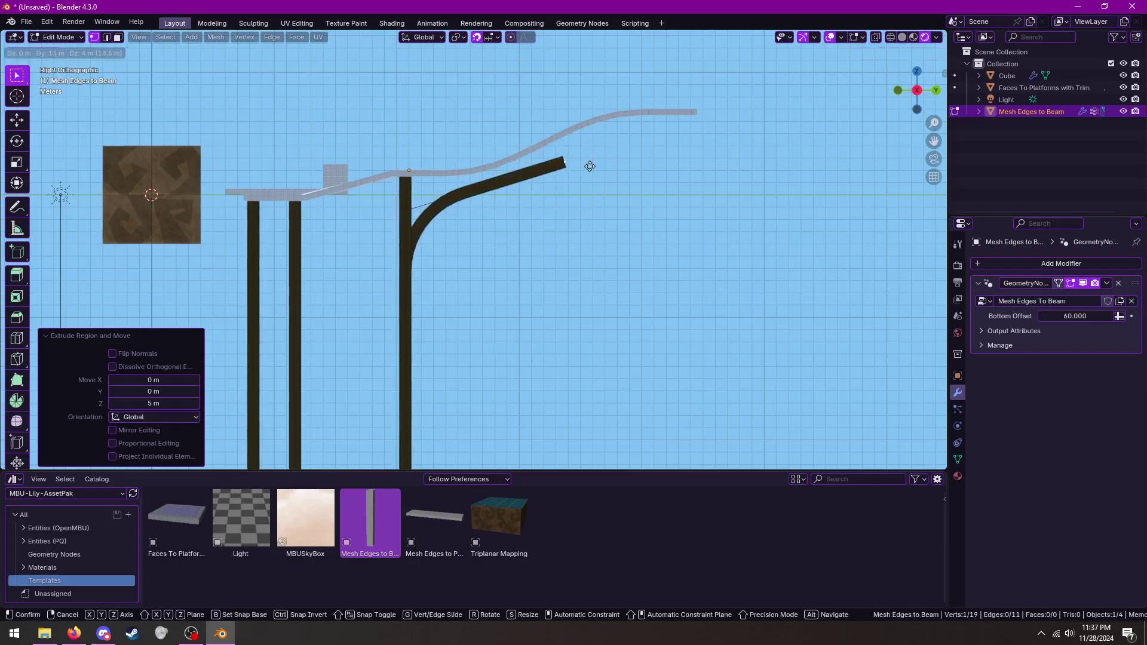
pyautogui.click(670, 136)
pyautogui.press('e')
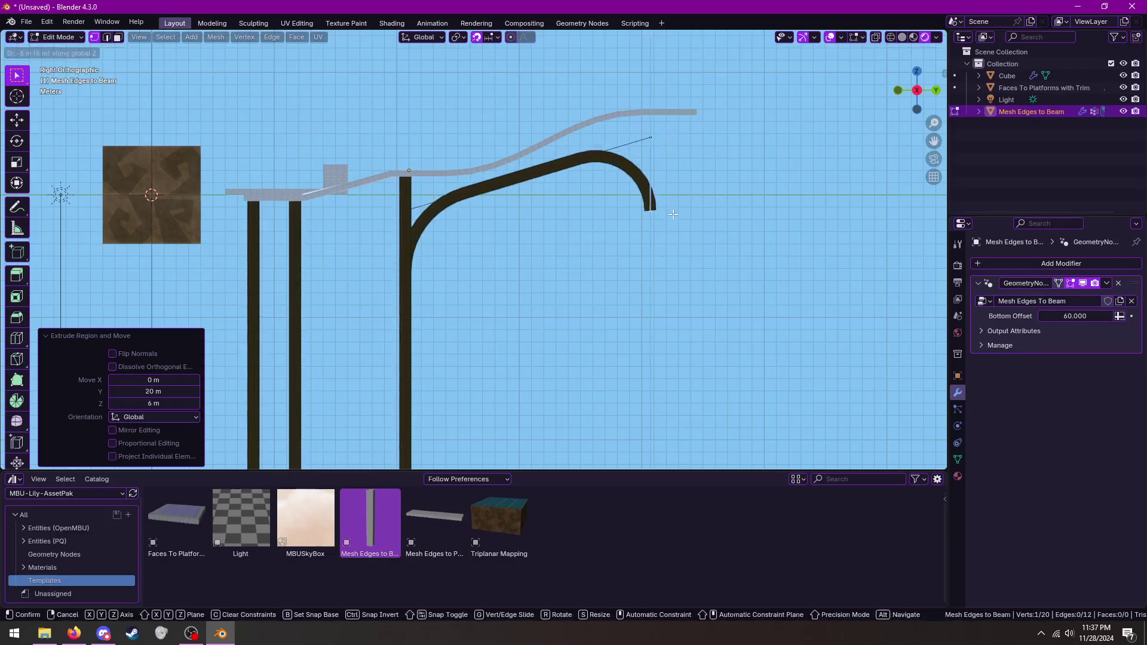
pyautogui.click(673, 214)
pyautogui.press('e')
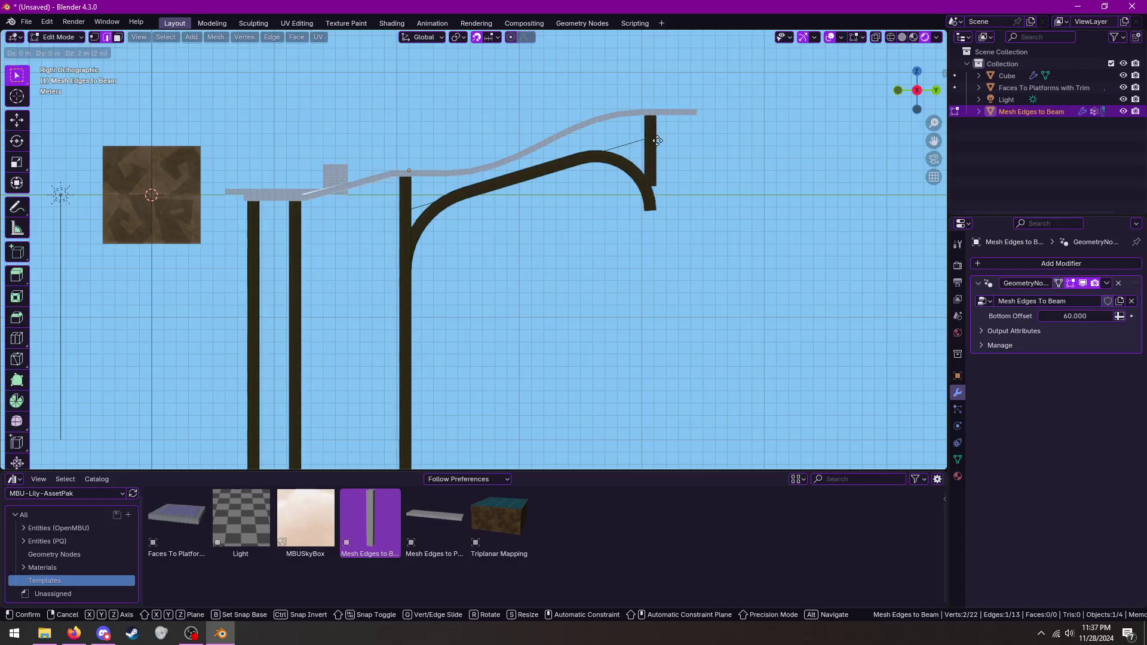
pyautogui.rightClick(657, 140)
# Assign the beam's end vertex to the Bottom-Out vertex group and inspect the beam
pyautogui.press('1')
pyautogui.click(958, 459)
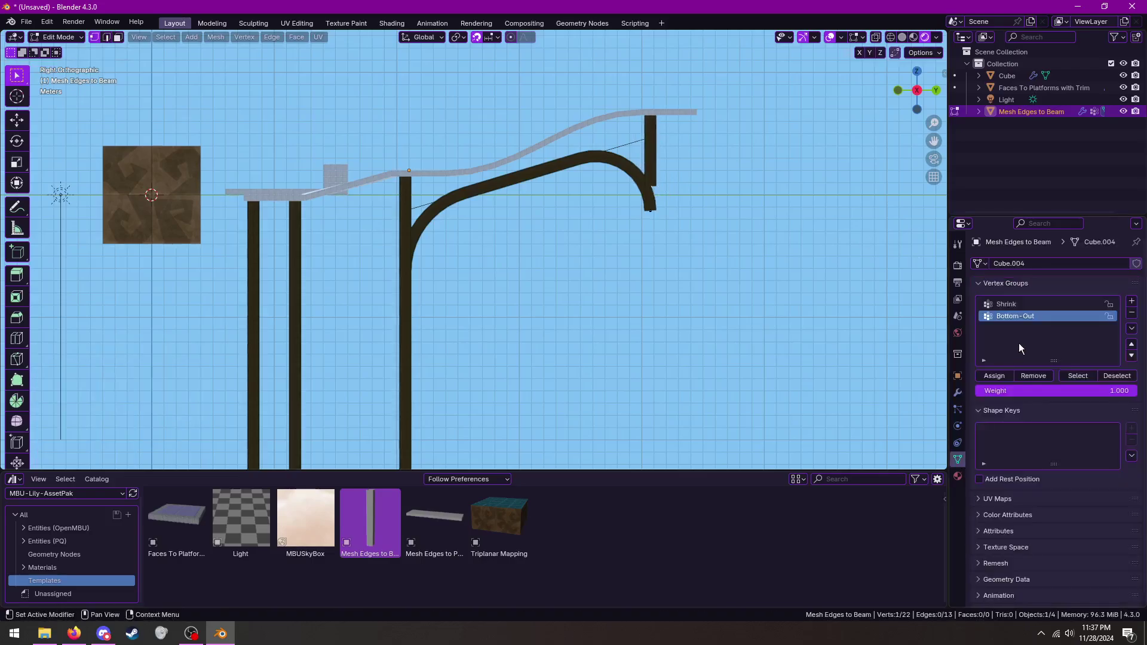
pyautogui.click(1000, 375)
pyautogui.press('Tab')
pyautogui.moveTo(766, 257)
pyautogui.mouseDown(button='middle')
pyautogui.moveTo(576, 201)
pyautogui.moveTo(514, 203)
pyautogui.moveTo(482, 302)
pyautogui.mouseUp(button='middle')
pyautogui.press('Tab')
# Select the connected beam vertices in a wireframe top view
pyautogui.press('z')
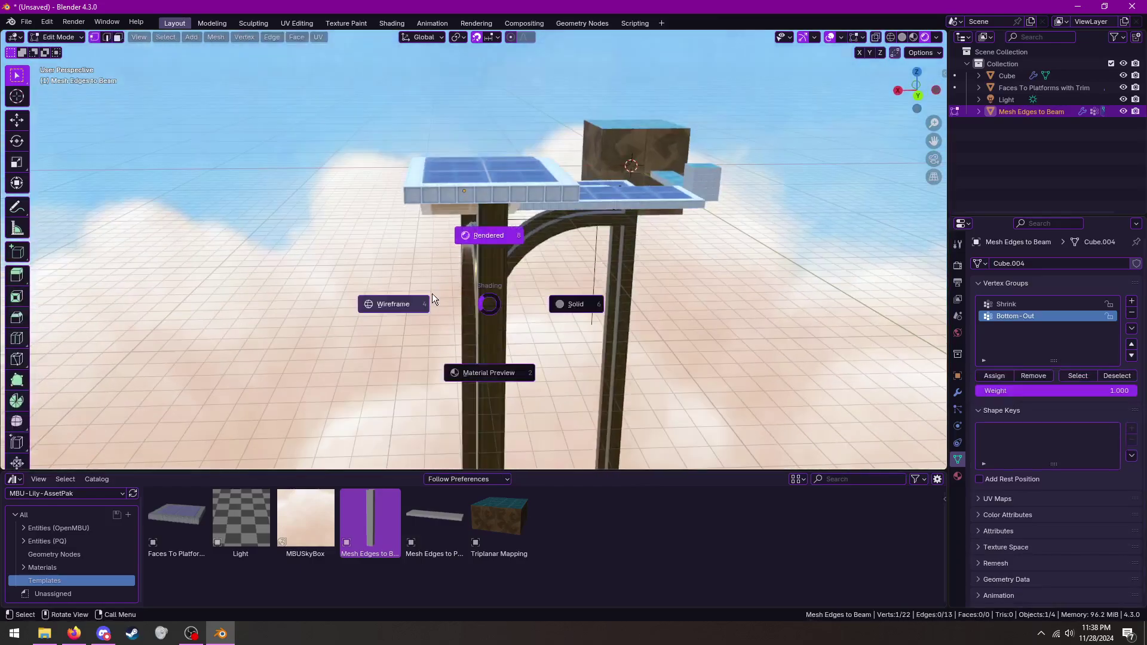
pyautogui.click(418, 298)
pyautogui.moveTo(473, 261); pyautogui.dragTo(482, 281, button='middle')
pyautogui.press('l')
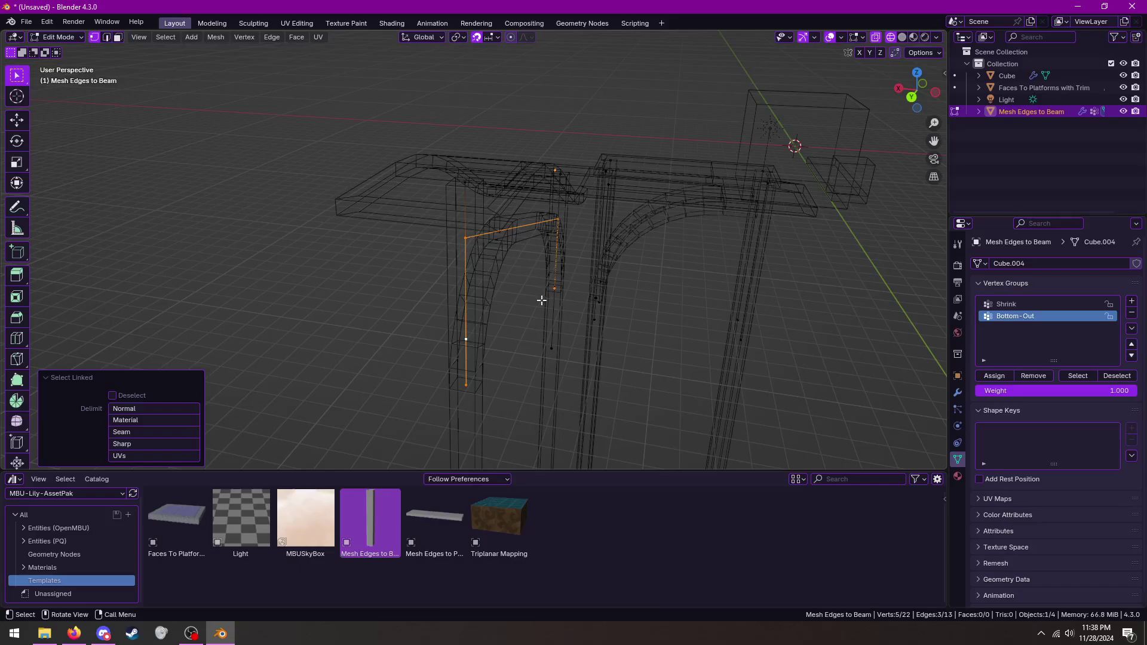
pyautogui.moveTo(548, 335); pyautogui.dragTo(558, 315, button='middle')
pyautogui.press('KP_7')
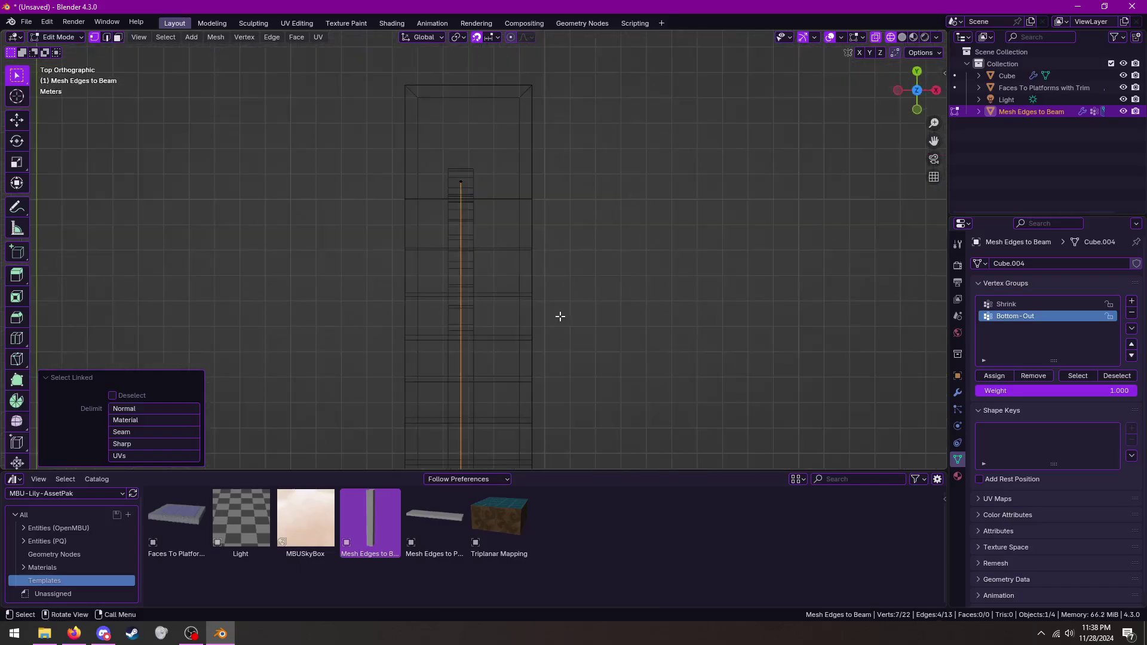
pyautogui.press('g')
pyautogui.rightClick(458, 182)
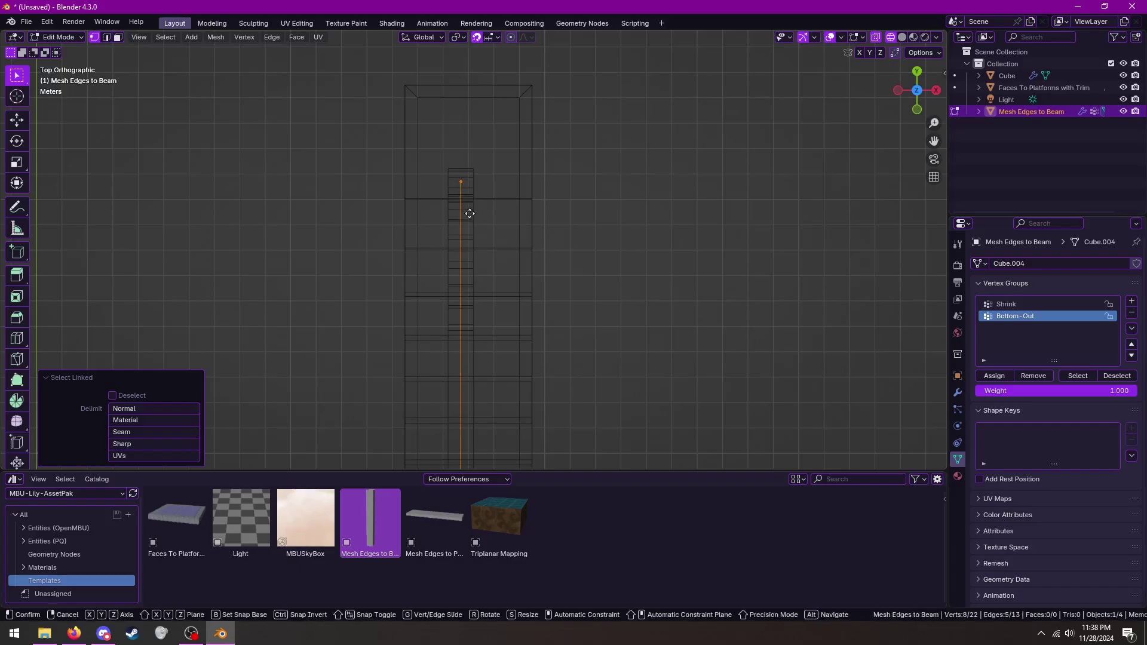
pyautogui.click(527, 222)
pyautogui.scroll(-3, 542, 271)
pyautogui.keyDown('shift'); pyautogui.moveTo(537, 187); pyautogui.dragTo(562, 222, button='middle'); pyautogui.keyUp('shift')
# Duplicate the beam edges 3 m to the side, then nudge them 0.4 m closer
pyautogui.hotkey('shift', 'd')
pyautogui.click(522, 219)
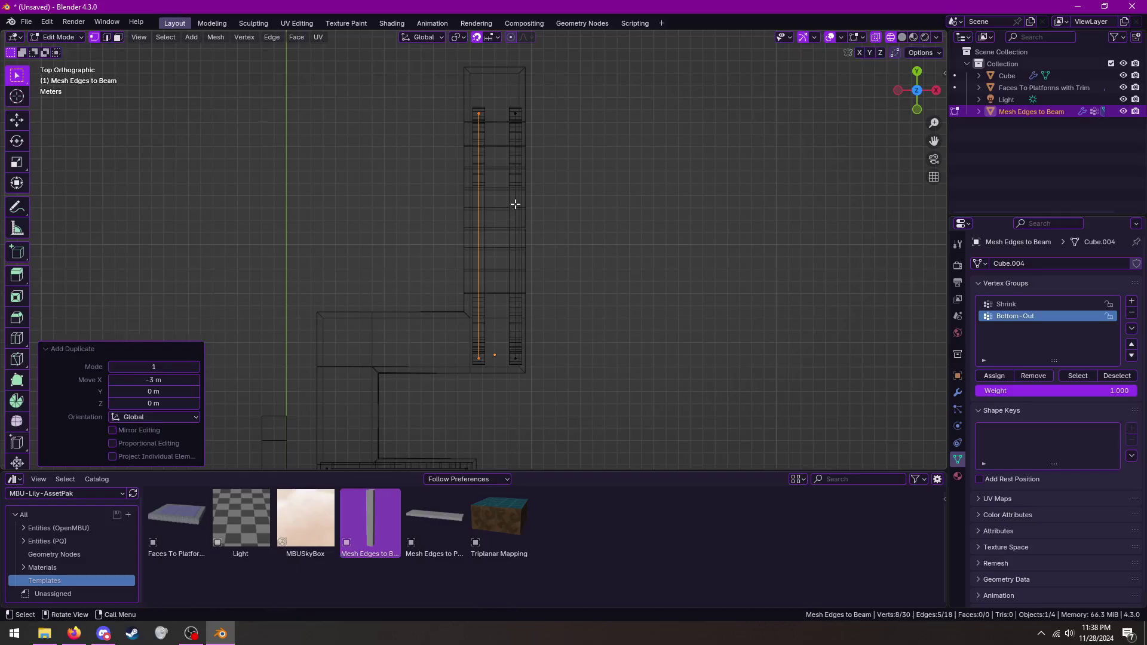
pyautogui.scroll(5, 512, 205)
pyautogui.click(489, 234)
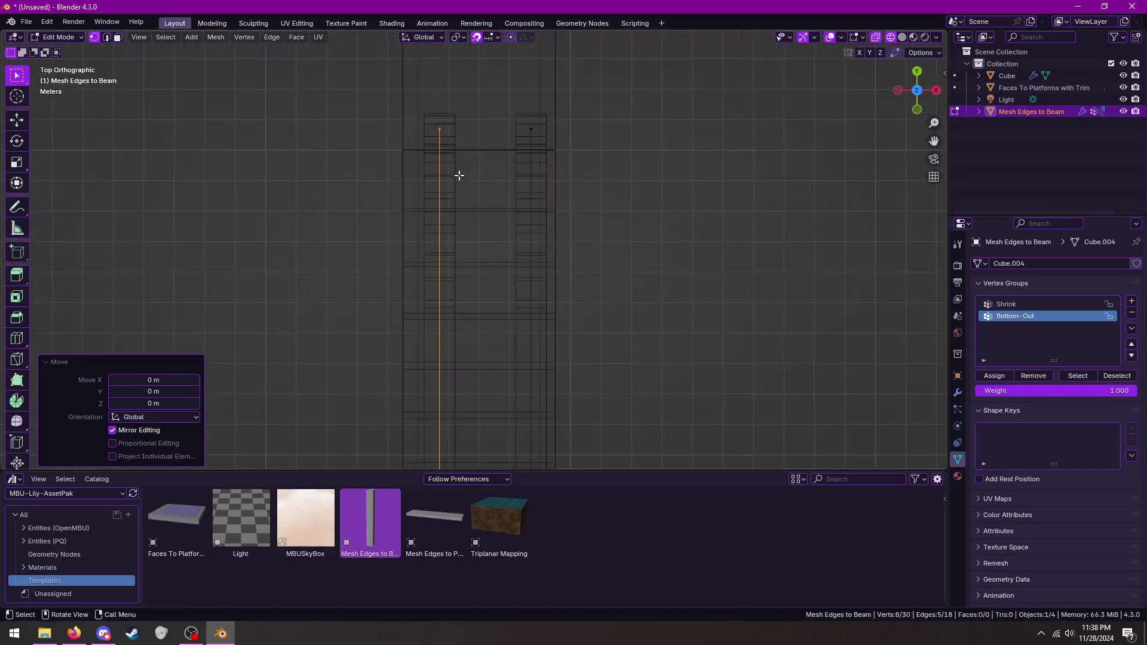
pyautogui.scroll(4, 499, 276)
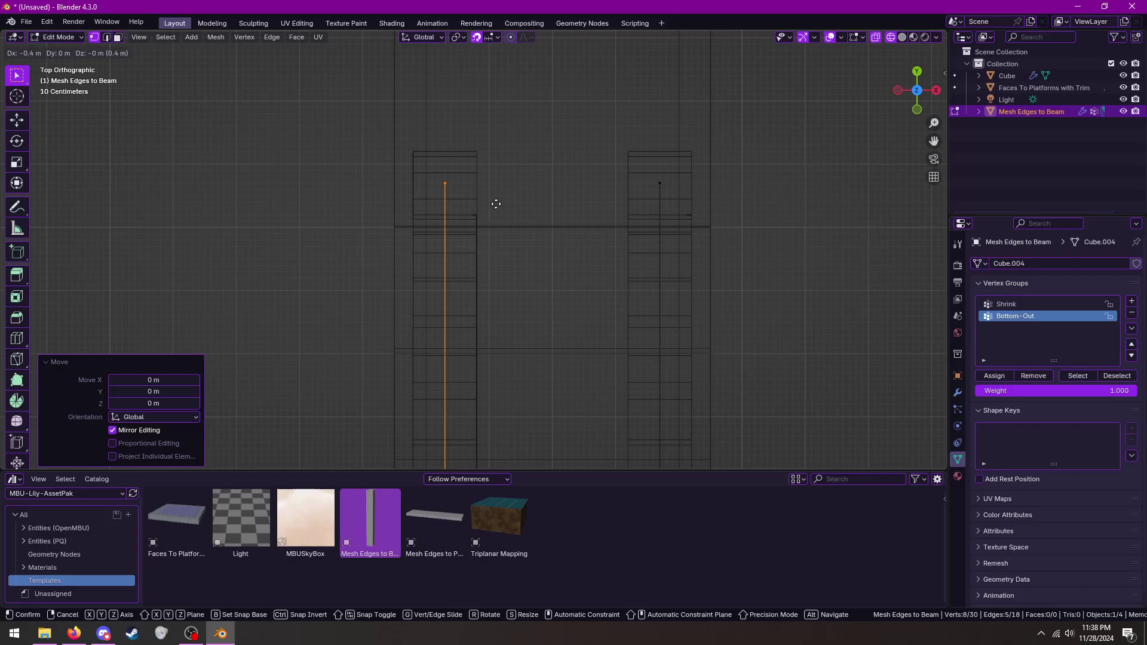
pyautogui.click(496, 204)
pyautogui.moveTo(588, 256)
pyautogui.mouseDown(button='middle')
pyautogui.moveTo(484, 222)
pyautogui.moveTo(476, 278)
pyautogui.moveTo(522, 243)
pyautogui.mouseUp(button='middle')
# Remove the connected beam edges from the Shrink group and deselect everything
pyautogui.press('Tab')
pyautogui.press('Tab')
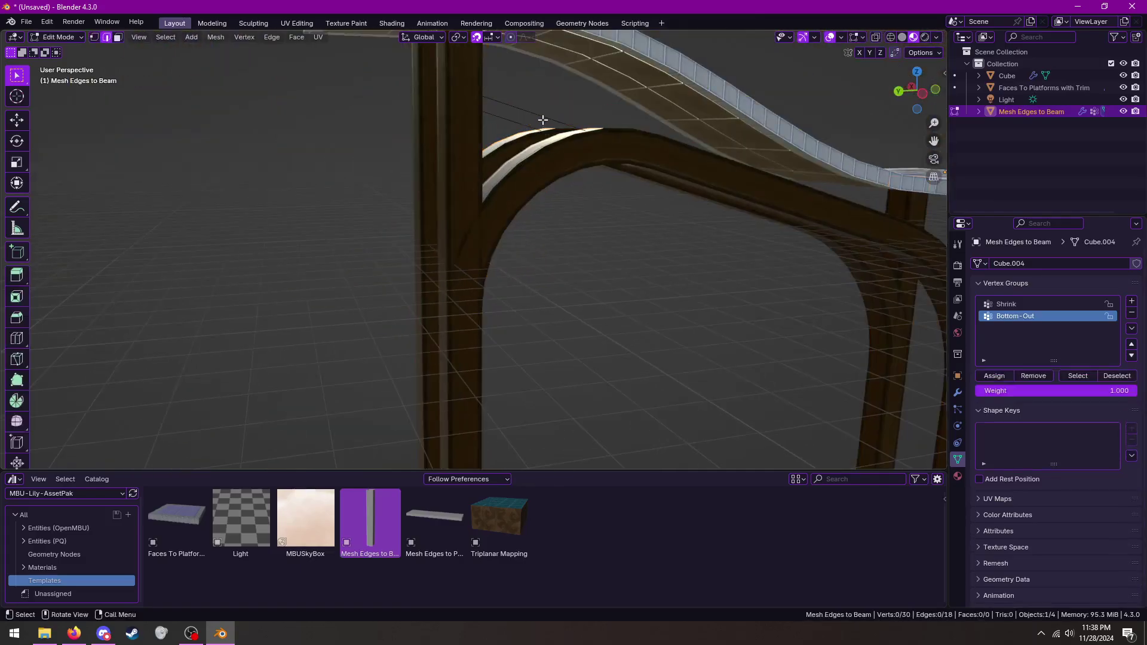
pyautogui.press('l')
pyautogui.click(1030, 379)
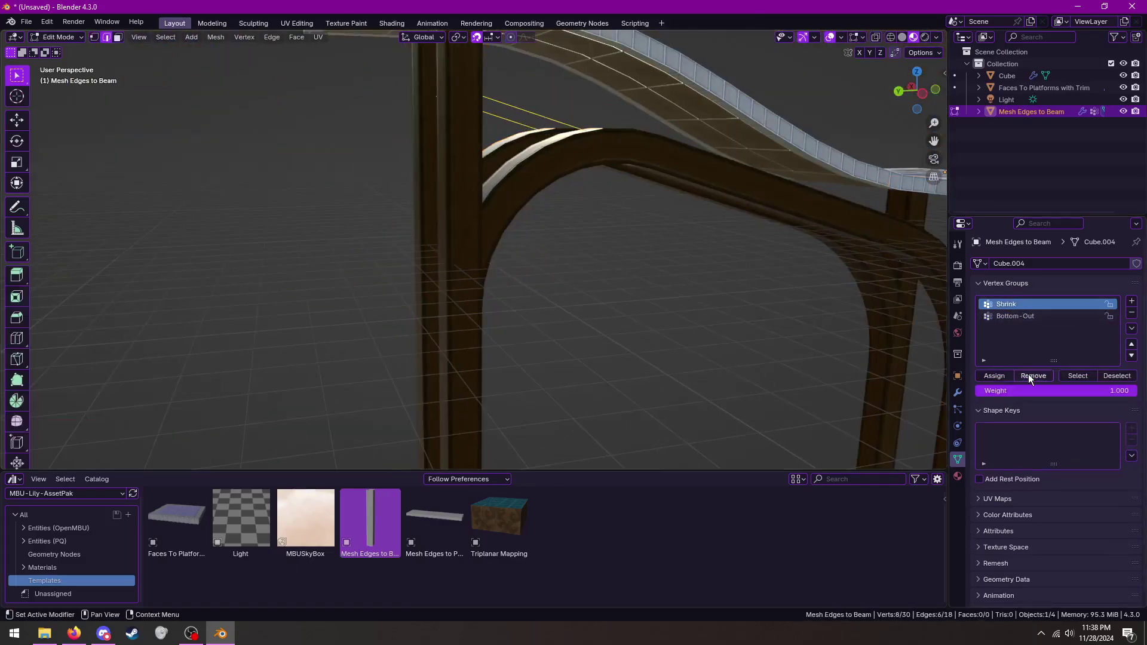
pyautogui.moveTo(627, 258)
pyautogui.mouseDown(button='middle')
pyautogui.moveTo(501, 257)
pyautogui.moveTo(547, 222)
pyautogui.moveTo(518, 191)
pyautogui.moveTo(672, 205)
pyautogui.moveTo(716, 228)
pyautogui.moveTo(740, 311)
pyautogui.moveTo(715, 311)
pyautogui.mouseUp(button='middle')
pyautogui.press('Tab')
pyautogui.click(517, 191)
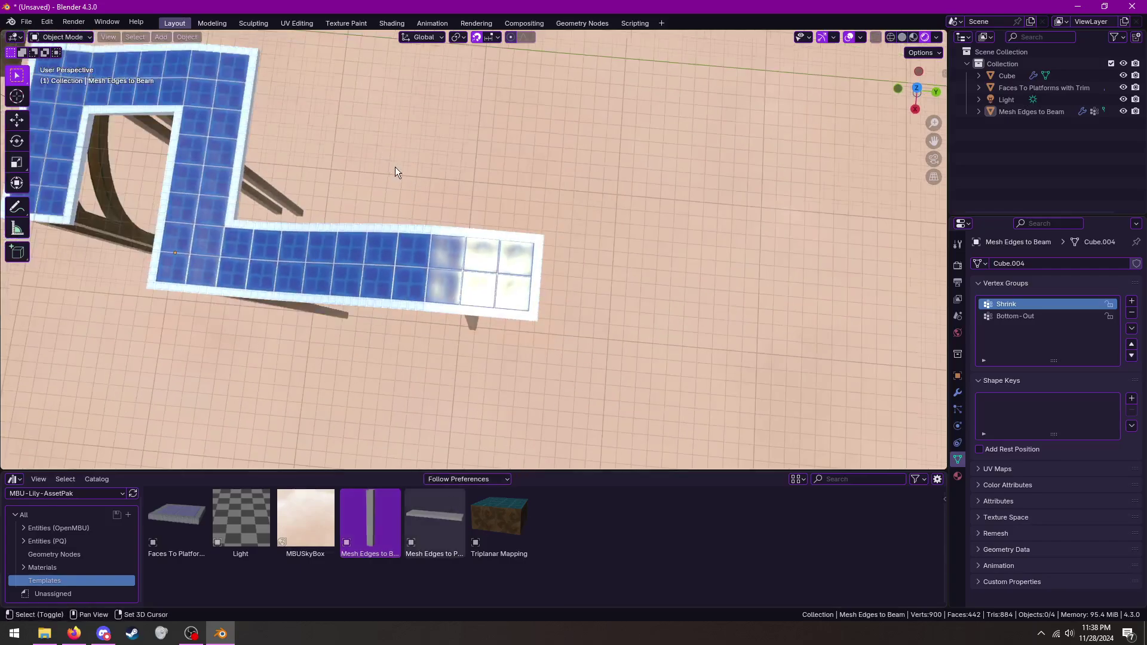
pyautogui.moveTo(395, 168)
pyautogui.mouseDown(button='middle')
pyautogui.moveTo(548, 314)
pyautogui.moveTo(511, 314)
pyautogui.moveTo(634, 279)
pyautogui.mouseUp(button='middle')
pyautogui.press('KP_7')
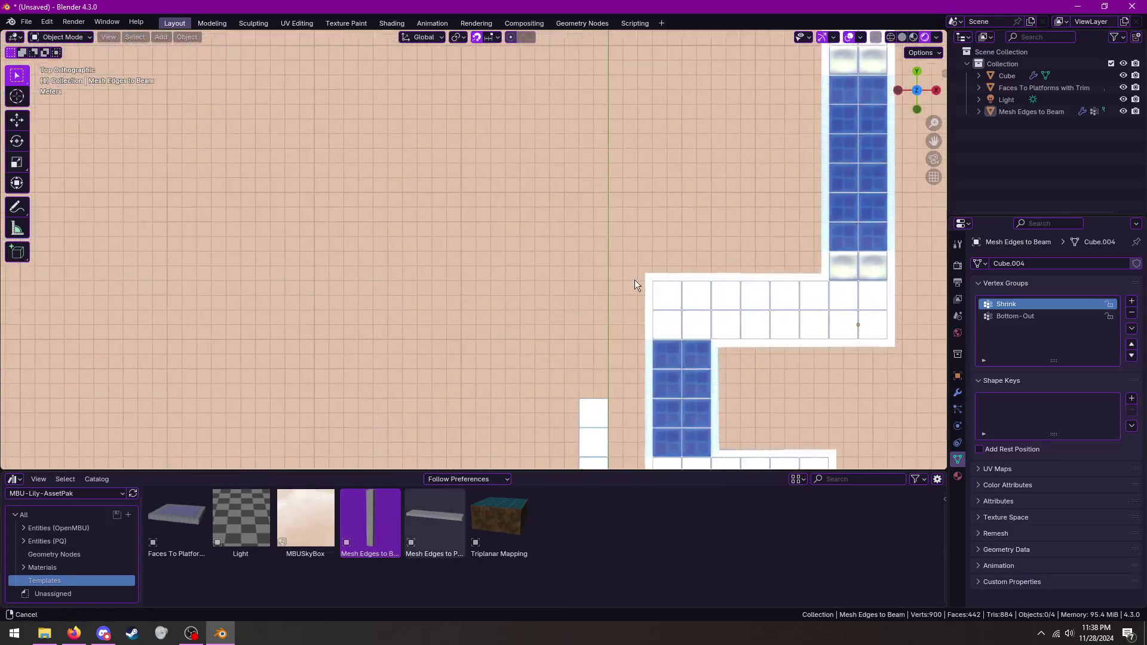
# Add a Mesh Edges to Path with Trim asset and raise it 1 m
pyautogui.moveTo(435, 517); pyautogui.dragTo(378, 208)
pyautogui.moveTo(378, 208)
pyautogui.mouseDown(button='middle')
pyautogui.moveTo(389, 267)
pyautogui.moveTo(439, 176)
pyautogui.moveTo(471, 228)
pyautogui.mouseUp(button='middle')
pyautogui.press('g')
pyautogui.press('z')
pyautogui.press('1')
pyautogui.press('Return')
# Select the path's end vertex in Edit Mode from the top view
pyautogui.moveTo(582, 224); pyautogui.dragTo(601, 213, button='middle')
pyautogui.press('Tab')
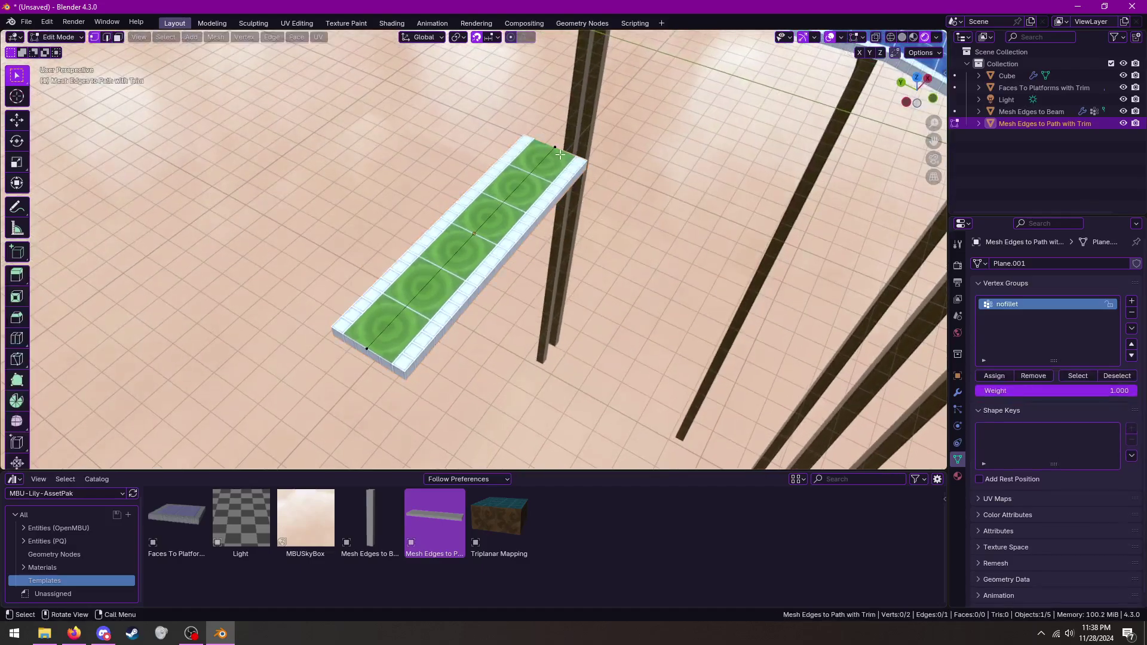
pyautogui.moveTo(560, 155)
pyautogui.mouseDown(button='middle')
pyautogui.moveTo(513, 259)
pyautogui.moveTo(491, 242)
pyautogui.mouseUp(button='middle')
pyautogui.click(623, 203)
pyautogui.press('KP_7')
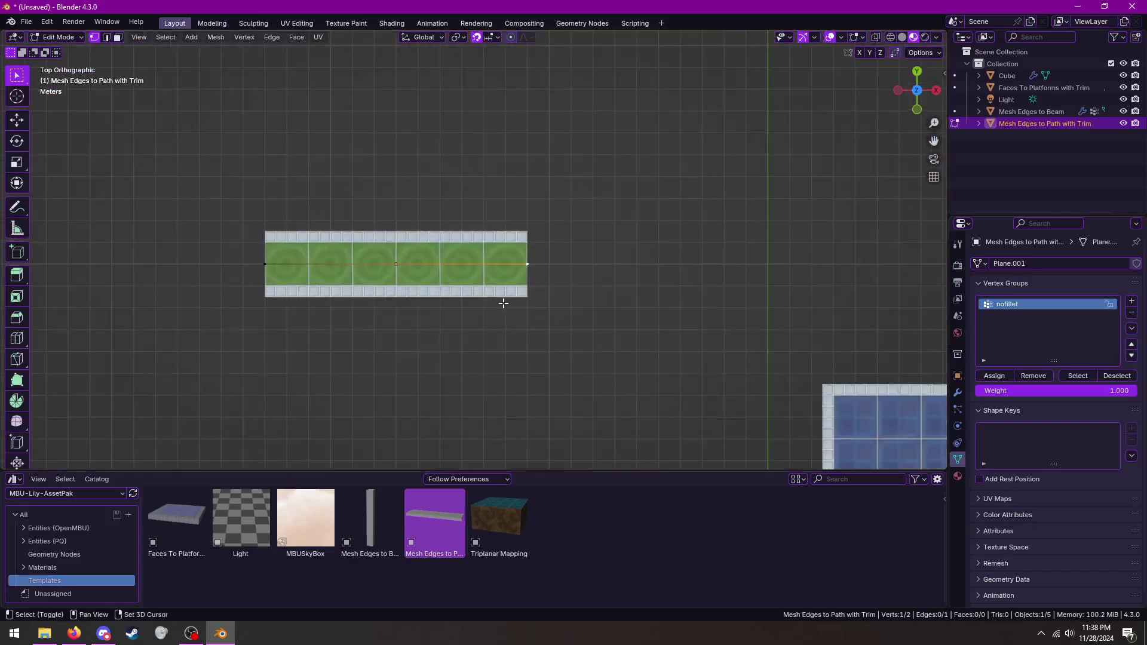
pyautogui.keyDown('shift'); pyautogui.moveTo(502, 300); pyautogui.dragTo(540, 418, button='middle'); pyautogui.keyUp('shift')
pyautogui.scroll(-3, 540, 372)
# Extrude the end vertex into an S-curve: up, 8 m left, up, then far right
pyautogui.press('e')
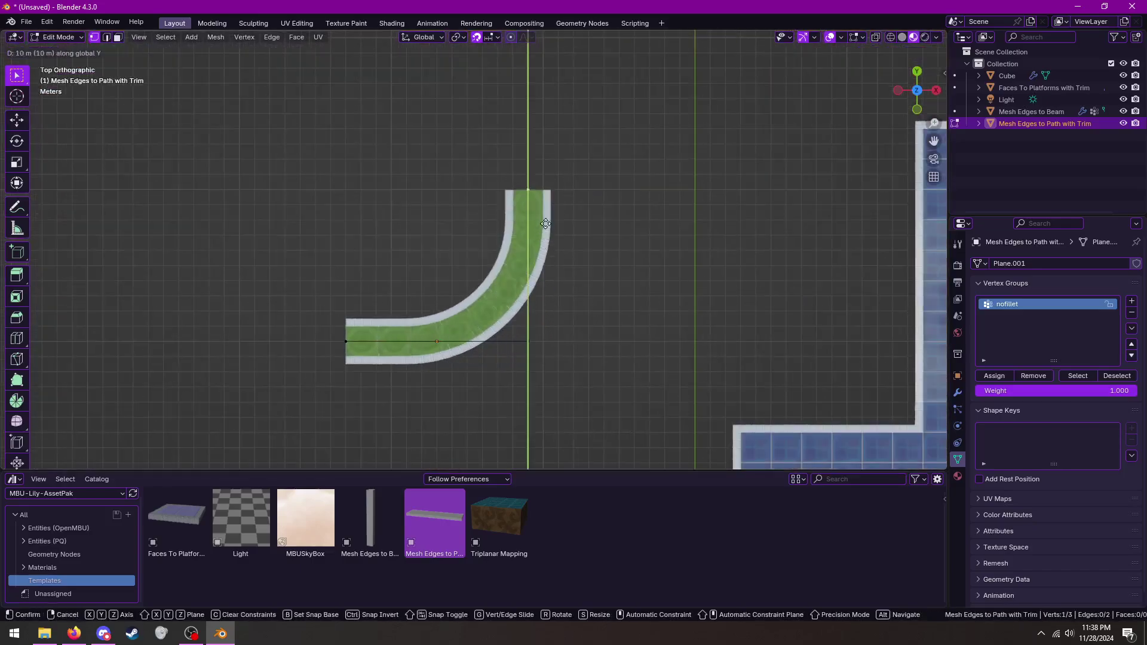
pyautogui.click(545, 227)
pyautogui.press('e')
pyautogui.click(417, 225)
pyautogui.press('e')
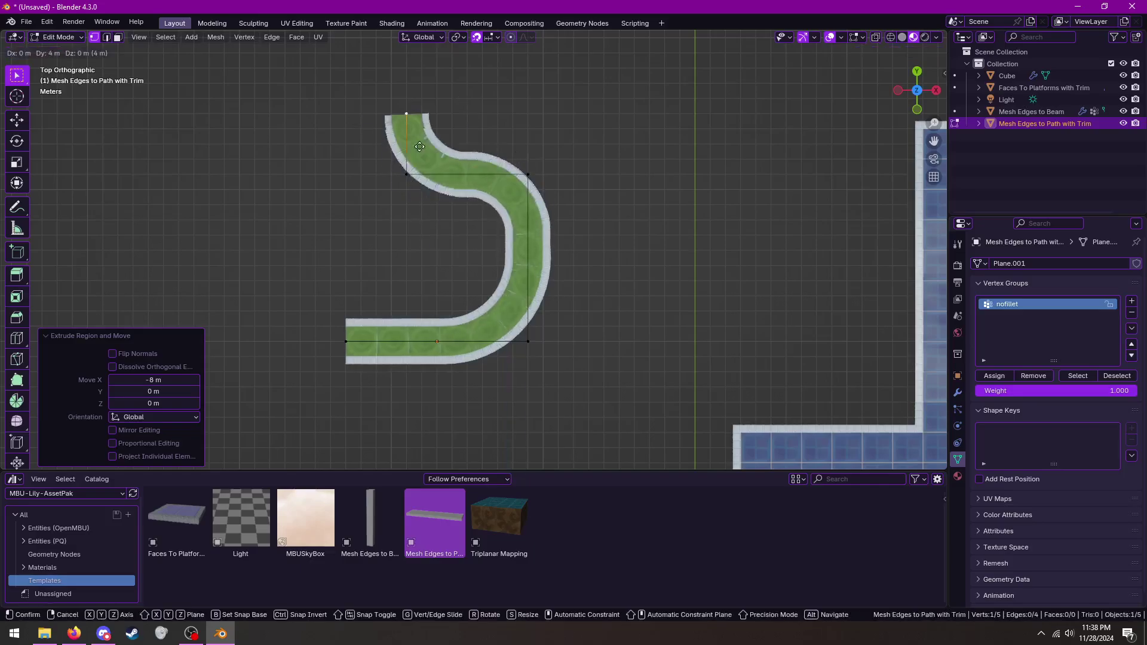
pyautogui.keyDown('shift'); pyautogui.moveTo(418, 118); pyautogui.dragTo(364, 263, button='middle'); pyautogui.keyUp('shift')
pyautogui.press('e')
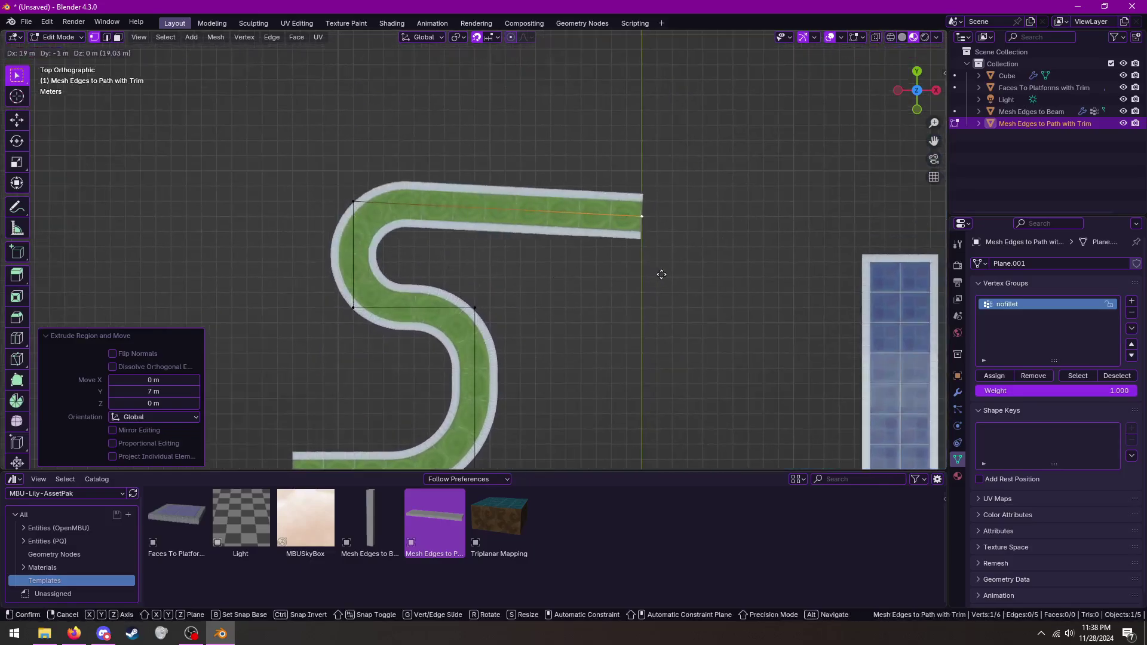
# Raise the path's end edge 3 m and the next edge 1 m
pyautogui.moveTo(767, 261); pyautogui.dragTo(523, 182, button='middle')
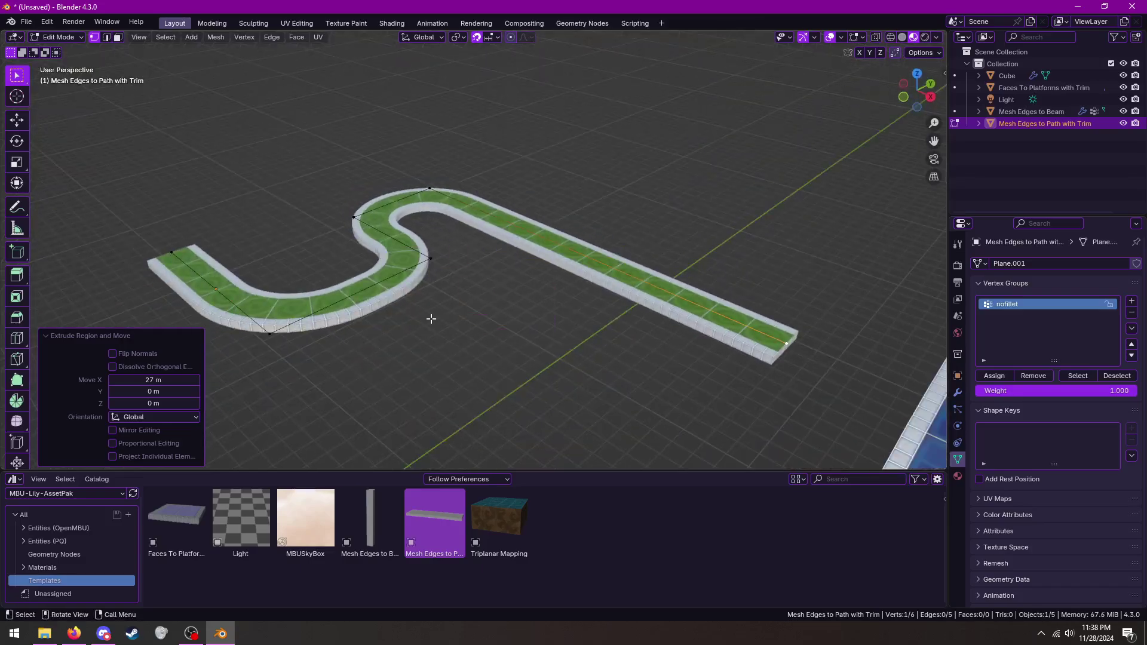
pyautogui.moveTo(431, 319); pyautogui.dragTo(509, 228, button='middle')
pyautogui.write('2z3')
pyautogui.press('Return')
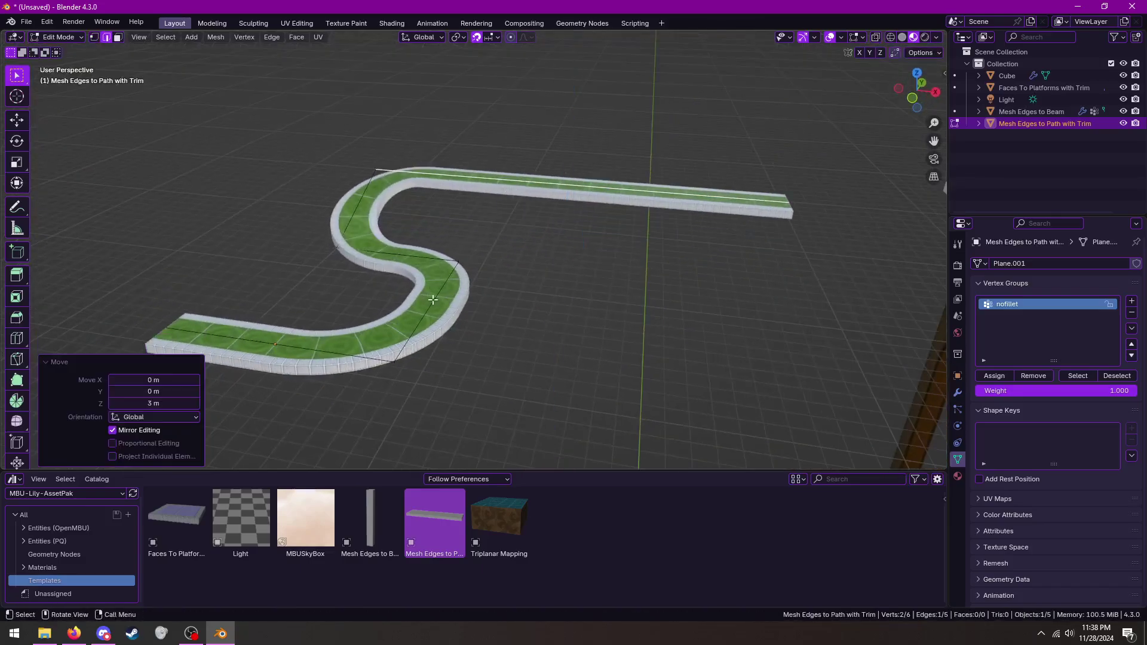
pyautogui.click(413, 258)
pyautogui.press('g')
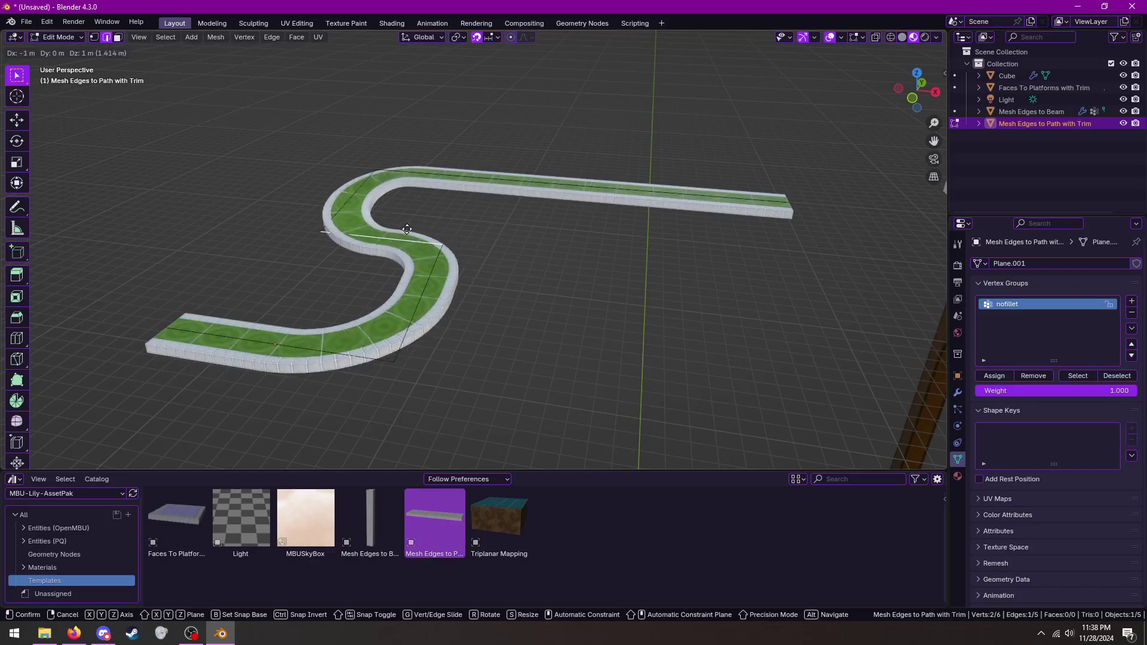
pyautogui.click(411, 226)
pyautogui.moveTo(411, 226)
pyautogui.mouseDown(button='middle')
pyautogui.moveTo(520, 265)
pyautogui.moveTo(596, 271)
pyautogui.moveTo(572, 231)
pyautogui.mouseUp(button='middle')
# Return to Object Mode and duplicate the whole path object
pyautogui.press('Tab')
pyautogui.moveTo(707, 187)
pyautogui.mouseDown(button='middle')
pyautogui.moveTo(614, 260)
pyautogui.moveTo(698, 241)
pyautogui.mouseUp(button='middle')
pyautogui.hotkey('shift', 'd')
# Place the duplicated path 26 m along Y
pyautogui.press('x')
pyautogui.press('y')
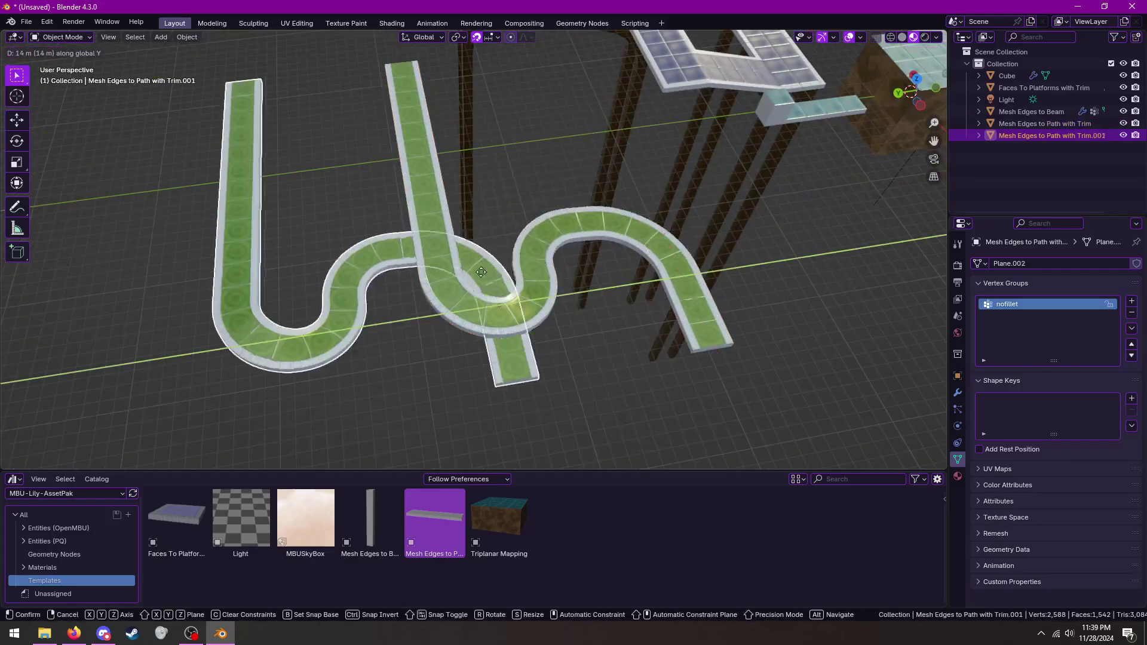
pyautogui.click(531, 251)
pyautogui.scroll(3, 530, 251)
# Shift the copied path's vertices 15 m along negative X in Edit Mode
pyautogui.press('Tab')
pyautogui.scroll(2, 530, 251)
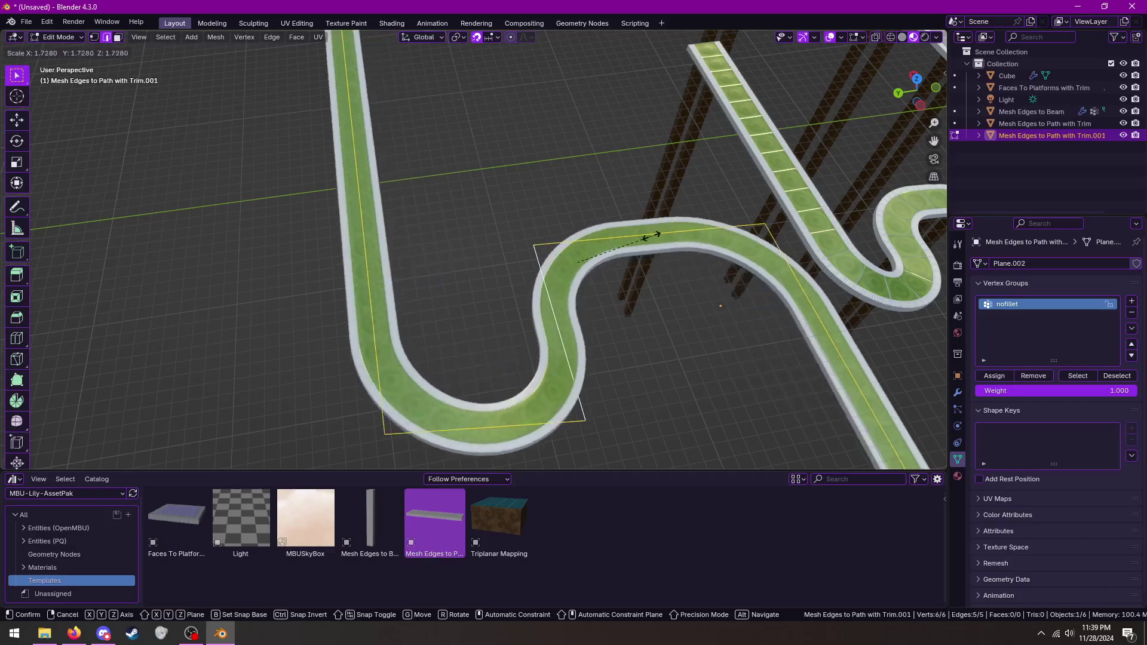
pyautogui.press('KP_7')
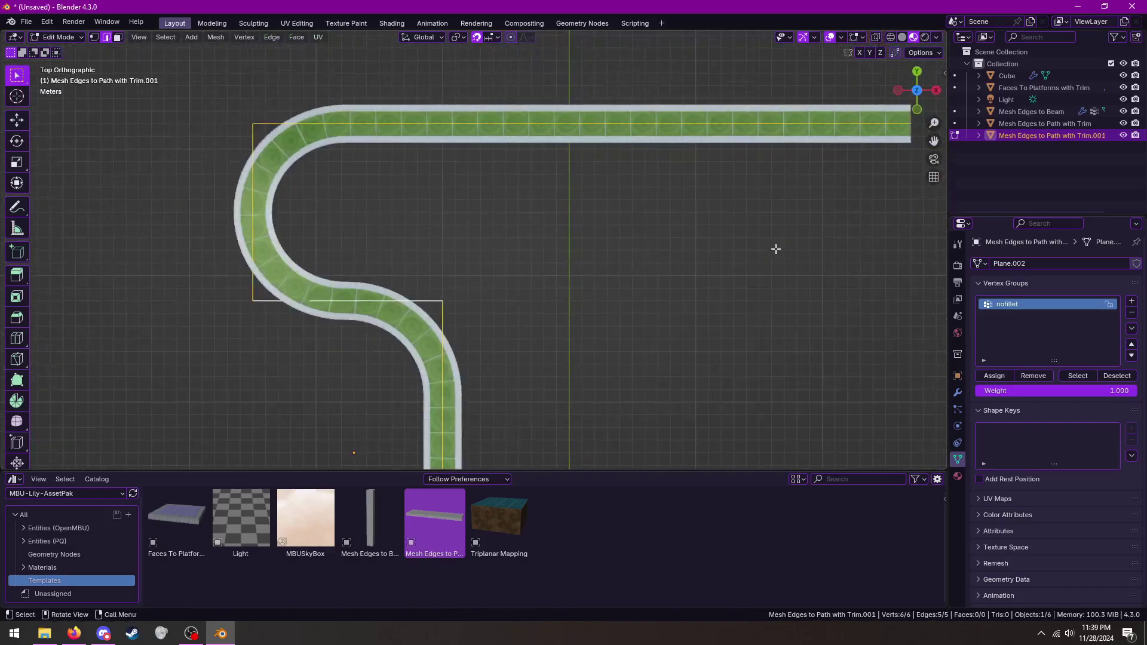
pyautogui.scroll(-3, 681, 248)
pyautogui.press('Tab')
pyautogui.scroll(3, 615, 269)
pyautogui.moveTo(615, 269); pyautogui.dragTo(380, 223, button='middle')
pyautogui.press('Tab')
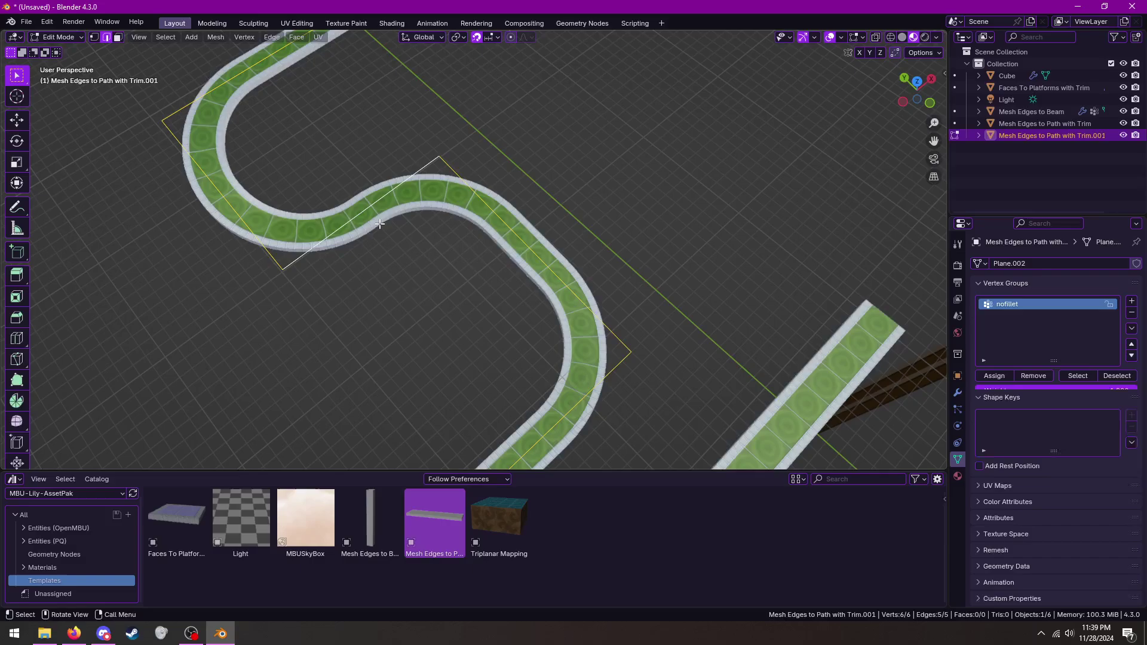
pyautogui.scroll(-3, 264, 209)
pyautogui.moveTo(575, 162); pyautogui.dragTo(537, 174, button='middle')
pyautogui.write('gx')
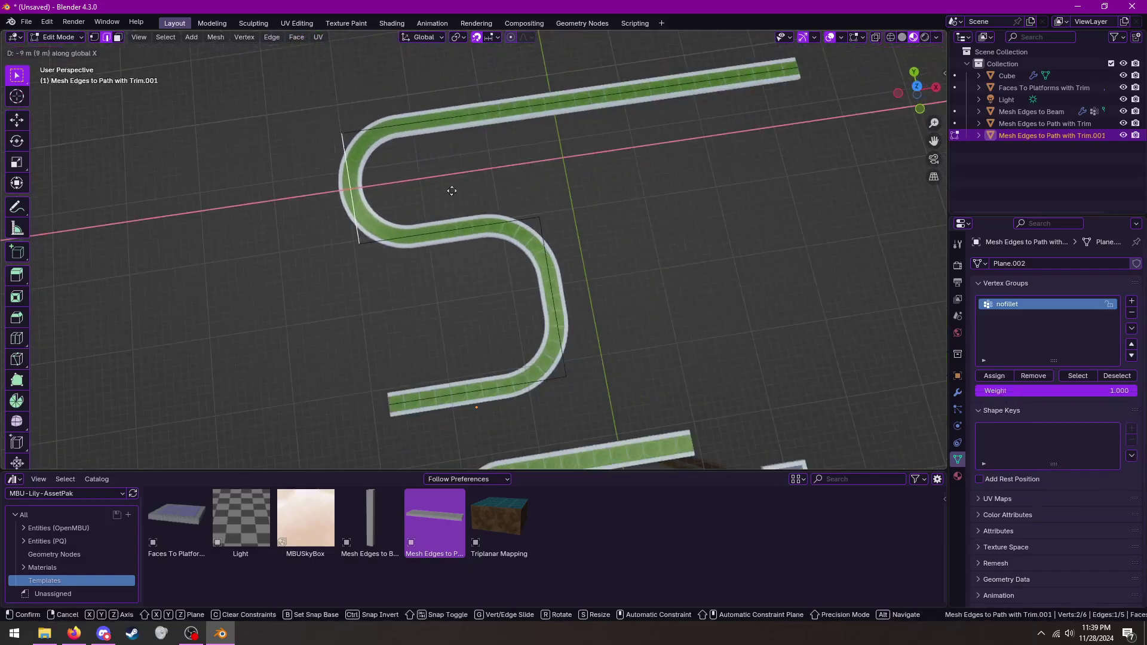
pyautogui.write('-15')
pyautogui.press('Return')
# Return to Object Mode and show the path's geometry-node modifier settings
pyautogui.press('Tab')
pyautogui.moveTo(435, 293); pyautogui.dragTo(788, 280, button='middle')
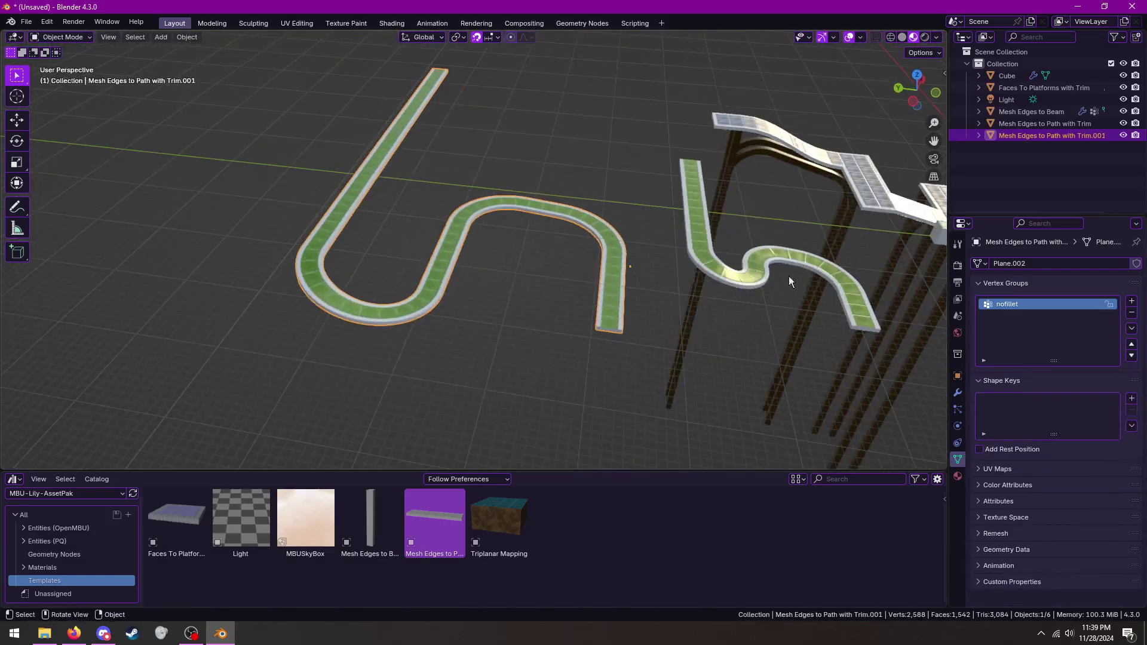
pyautogui.click(958, 394)
pyautogui.scroll(4, 645, 289)
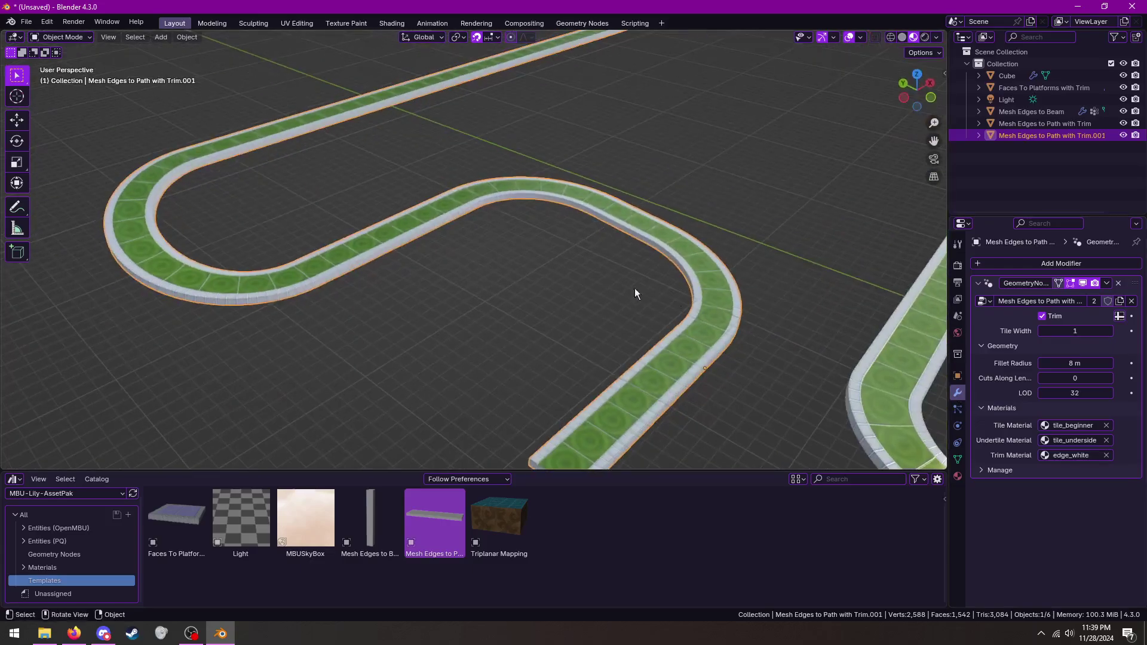
# Set Tile Width to 2 and adjust the Fillet Radius of the bends
pyautogui.click(1109, 332)
pyautogui.click(1109, 332)
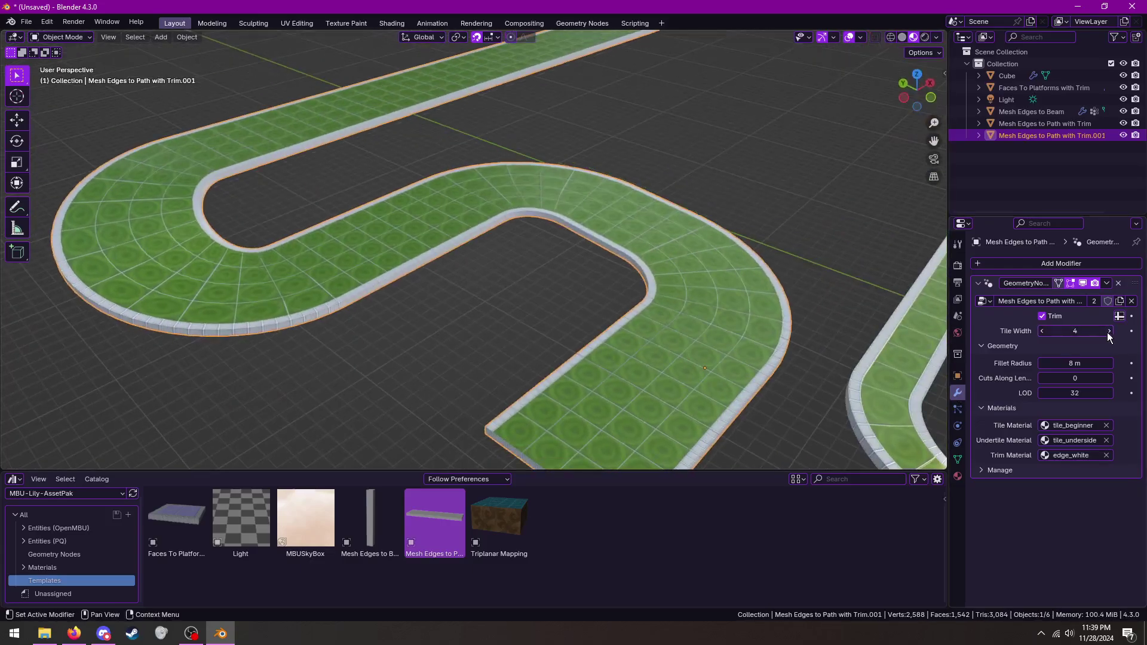
pyautogui.click(1042, 331)
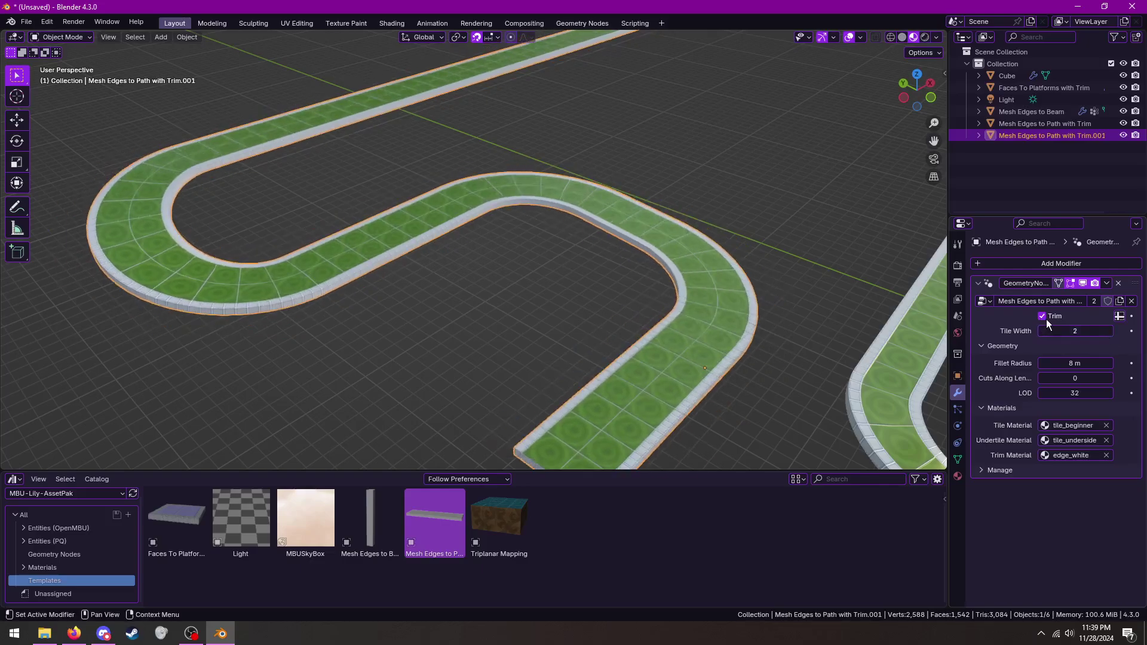
pyautogui.click(1045, 319)
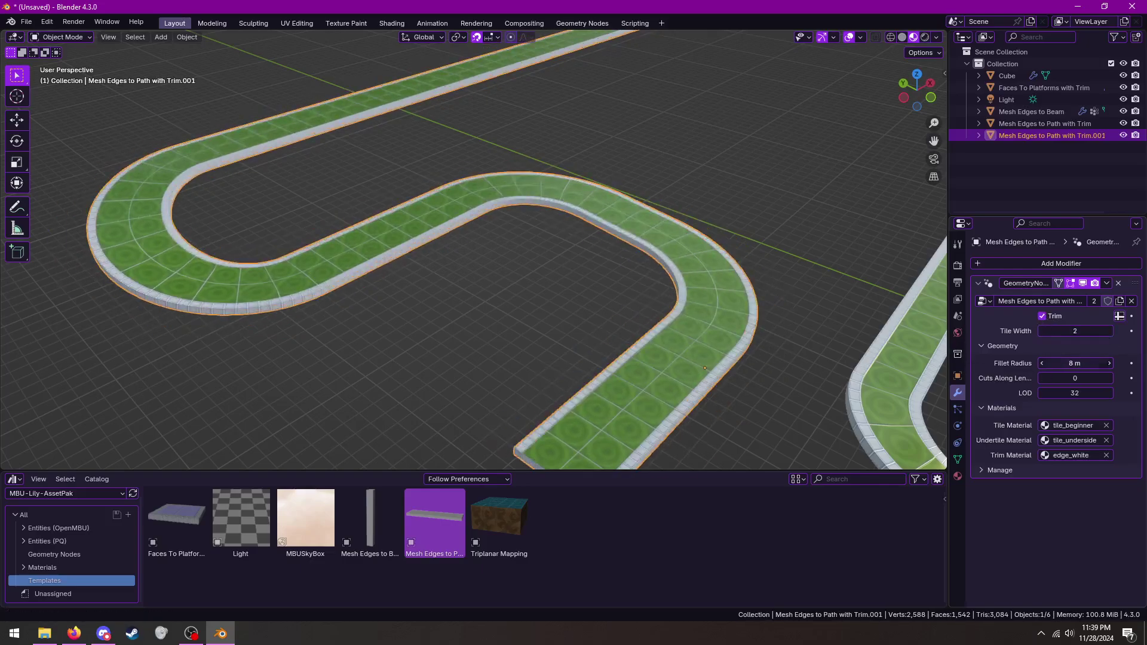
pyautogui.moveTo(1074, 363)
pyautogui.mouseDown()
pyautogui.moveTo(1093, 363)
pyautogui.moveTo(1066, 363)
pyautogui.mouseUp()
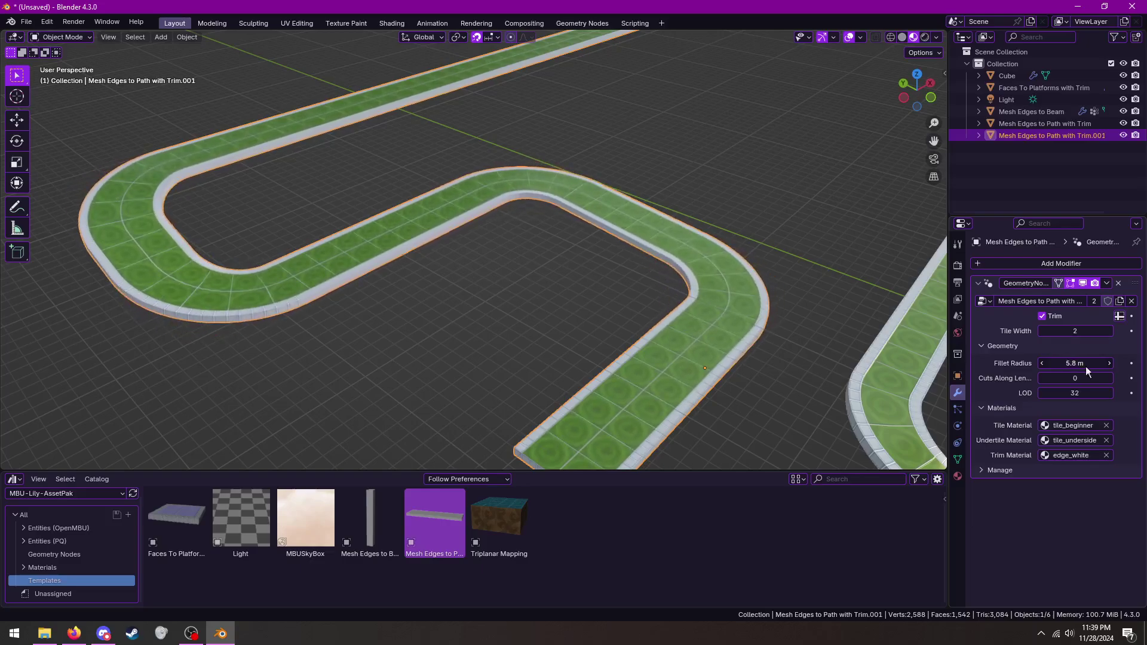
# Inspect the green-tiled track bend in wireframe and rendered shading
pyautogui.press('z')
pyautogui.press('z')
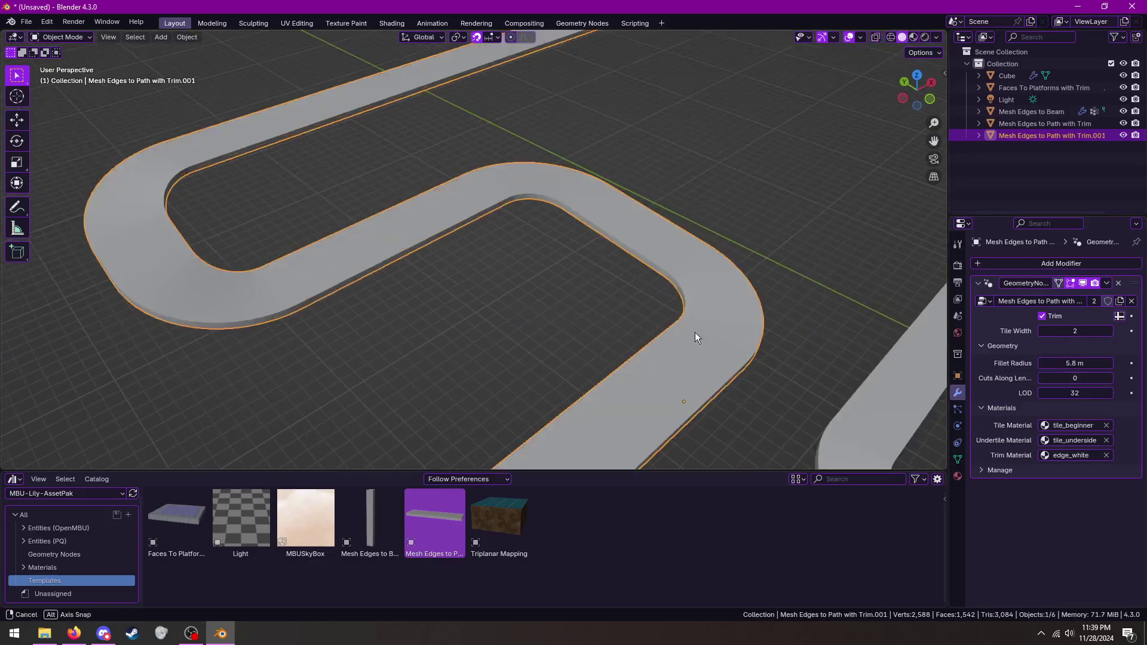
pyautogui.moveTo(694, 332); pyautogui.dragTo(787, 345, button='middle')
pyautogui.press('z')
pyautogui.scroll(3, 473, 303)
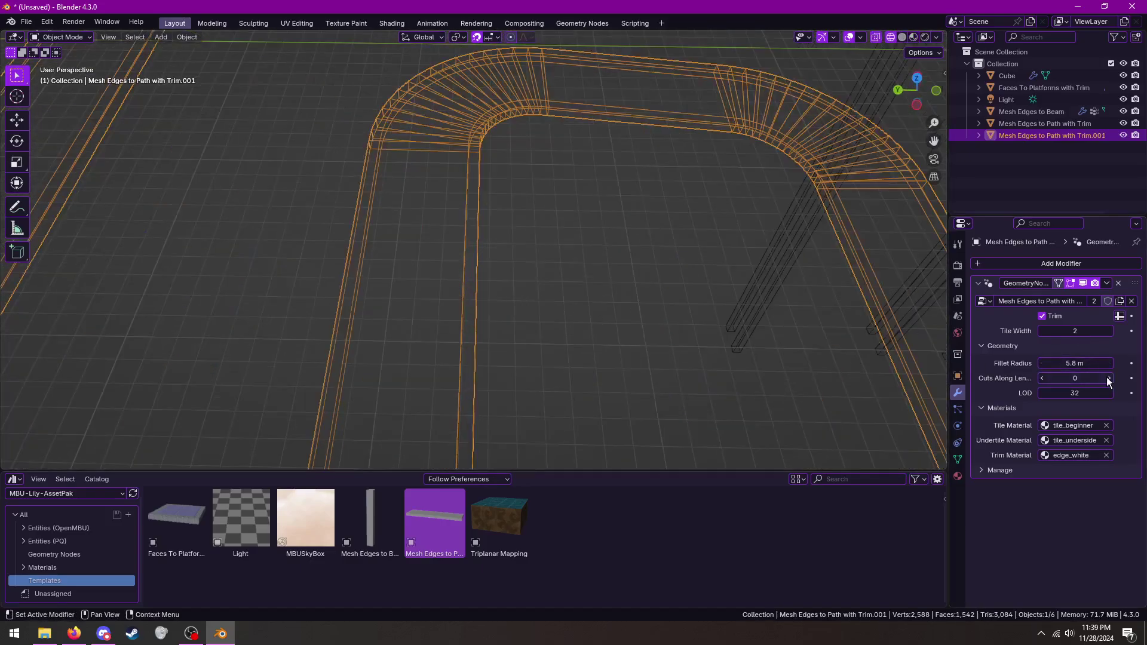
pyautogui.click(758, 295)
pyautogui.moveTo(758, 295)
pyautogui.mouseDown(button='middle')
pyautogui.moveTo(707, 279)
pyautogui.moveTo(861, 323)
pyautogui.mouseUp(button='middle')
pyautogui.moveTo(622, 135)
pyautogui.mouseDown(button='middle')
pyautogui.moveTo(357, 208)
pyautogui.moveTo(429, 199)
pyautogui.mouseUp(button='middle')
pyautogui.scroll(5, 378, 235)
pyautogui.moveTo(378, 235); pyautogui.dragTo(539, 234, button='middle')
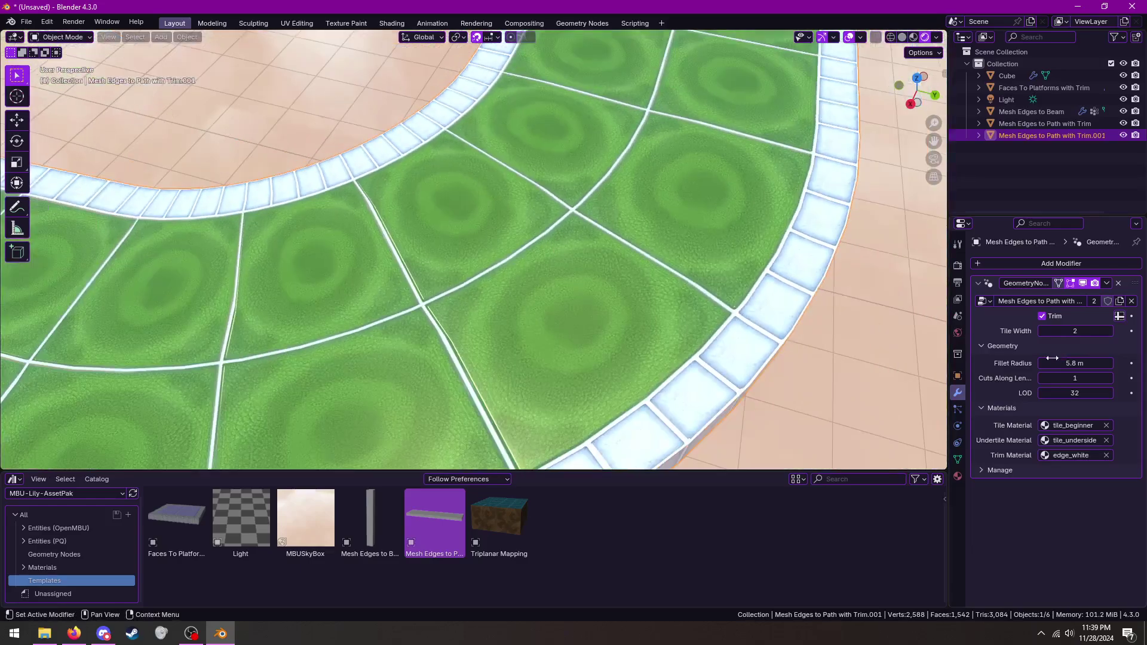
# Set Cuts Along Length to 0 and lower the LOD to 14
pyautogui.click(1042, 377)
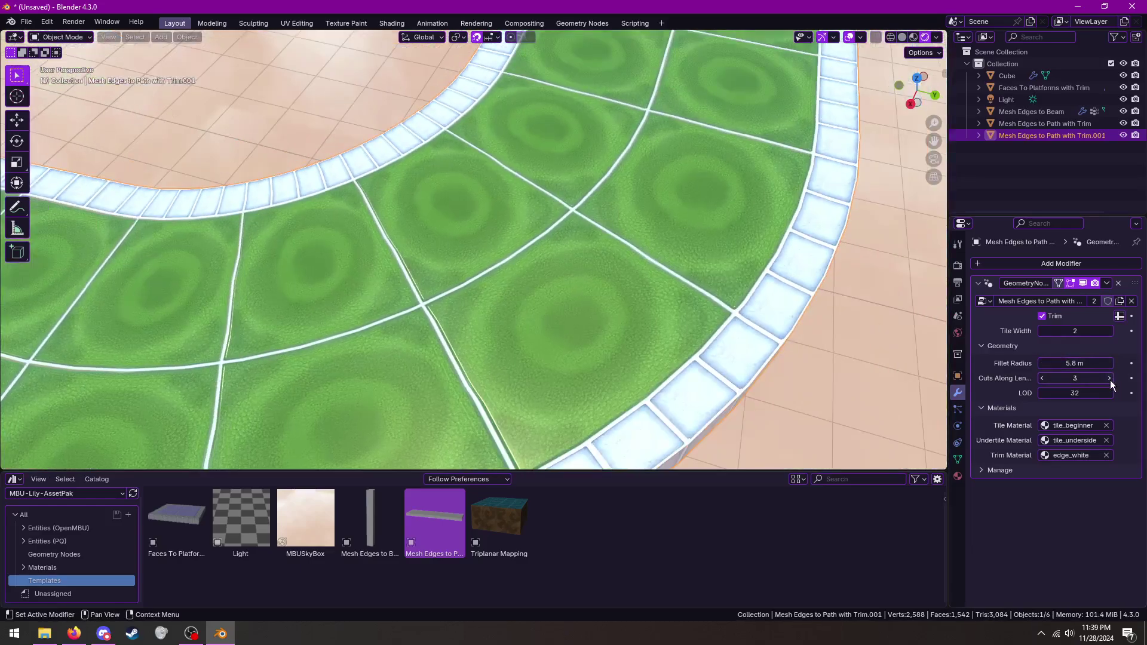
pyautogui.click(1040, 378)
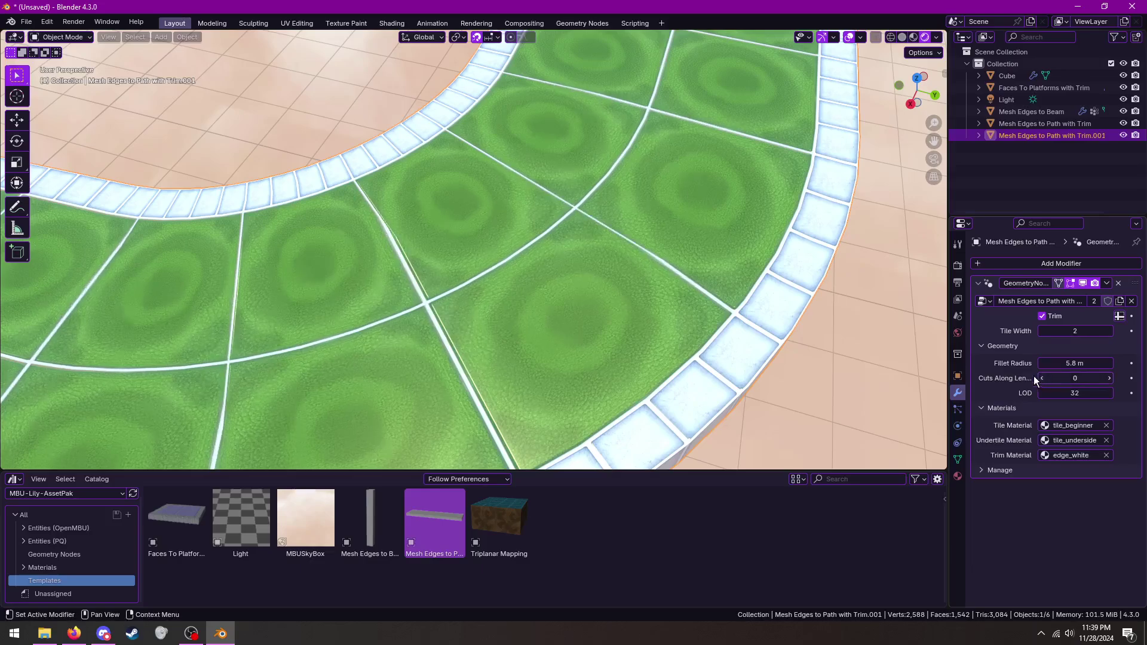
pyautogui.scroll(-5, 676, 288)
pyautogui.moveTo(676, 288); pyautogui.dragTo(771, 298, button='middle')
pyautogui.scroll(4, 802, 313)
pyautogui.hotkey('shift', 'z')
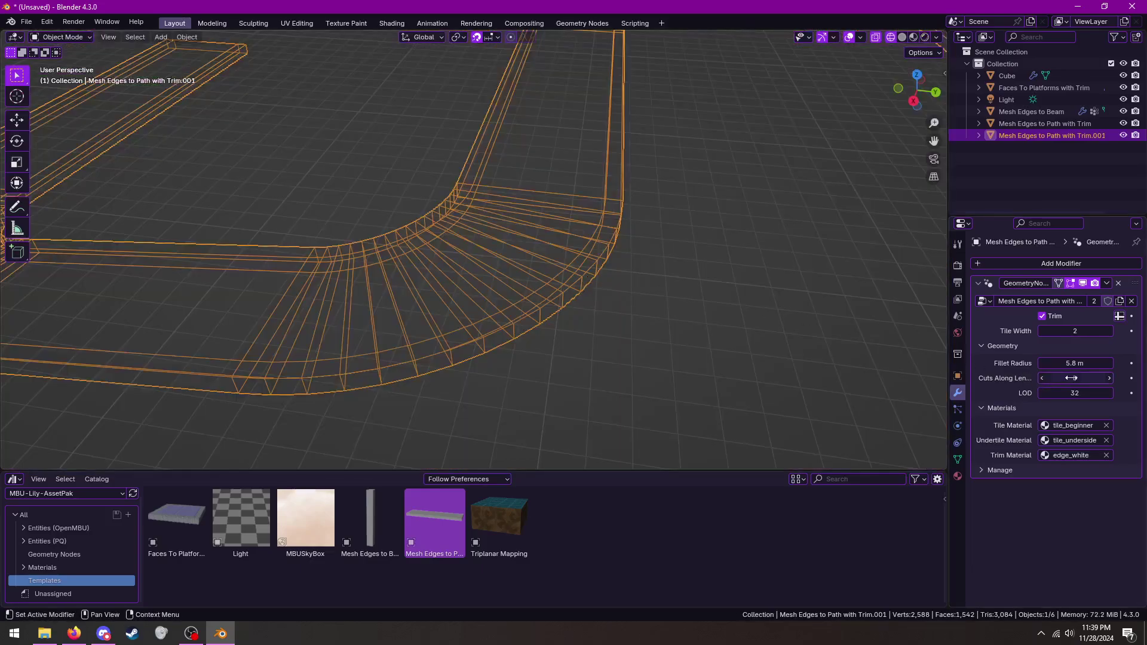
pyautogui.moveTo(1074, 393); pyautogui.dragTo(1069, 392)
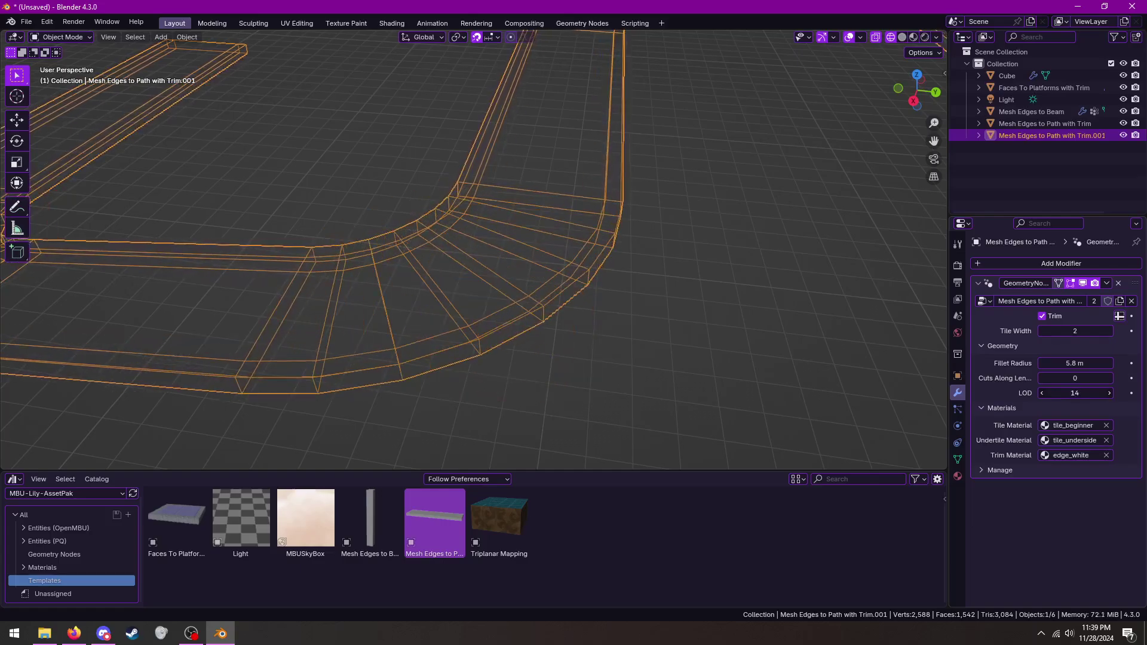
pyautogui.hotkey('shift', 'z')
pyautogui.scroll(-3, 579, 220)
pyautogui.scroll(-3, 518, 228)
# Review the copied path's material settings, then go back to its geometry node modifier
pyautogui.scroll(-2, 540, 256)
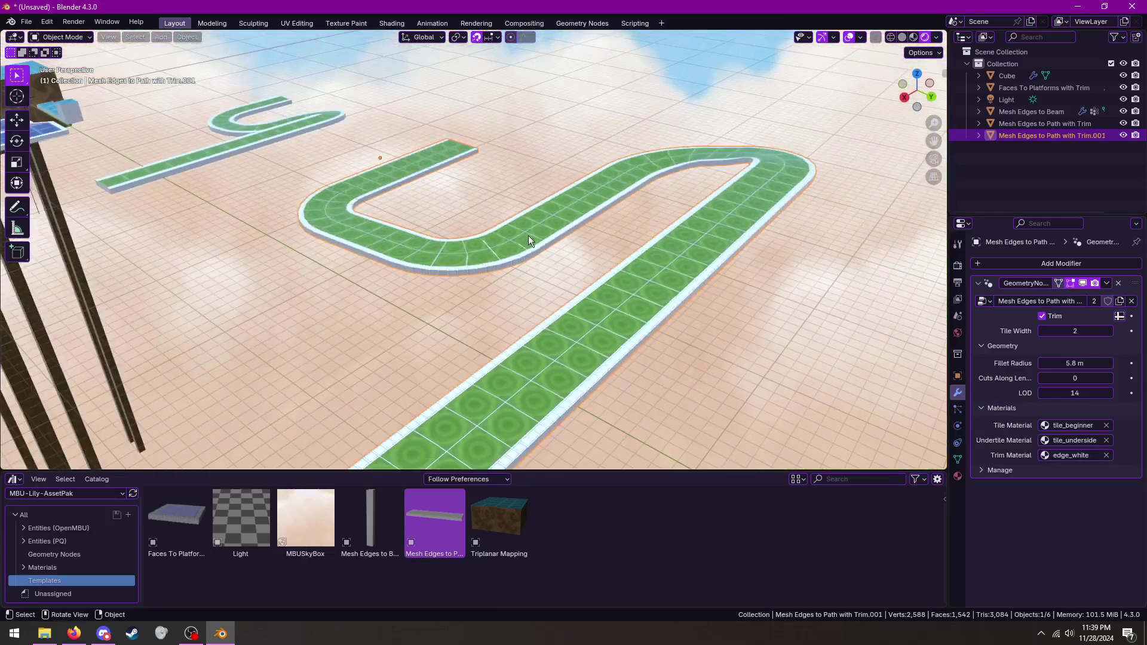
pyautogui.moveTo(528, 235)
pyautogui.mouseDown(button='middle')
pyautogui.moveTo(601, 239)
pyautogui.moveTo(534, 234)
pyautogui.moveTo(627, 287)
pyautogui.mouseUp(button='middle')
pyautogui.click(957, 476)
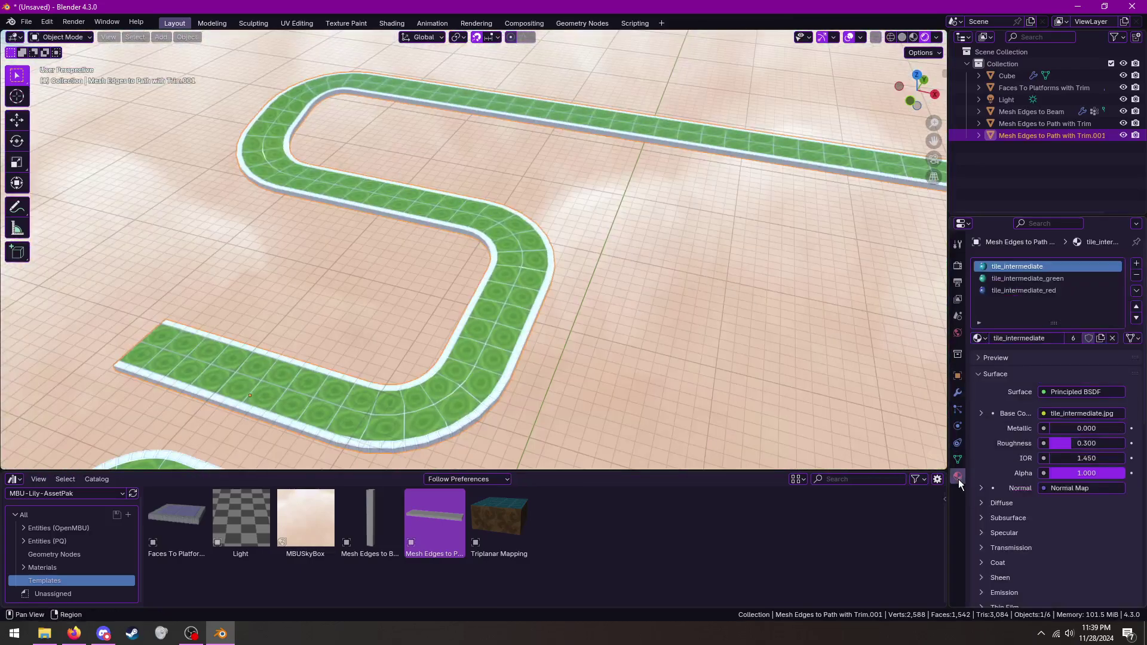
pyautogui.click(1137, 278)
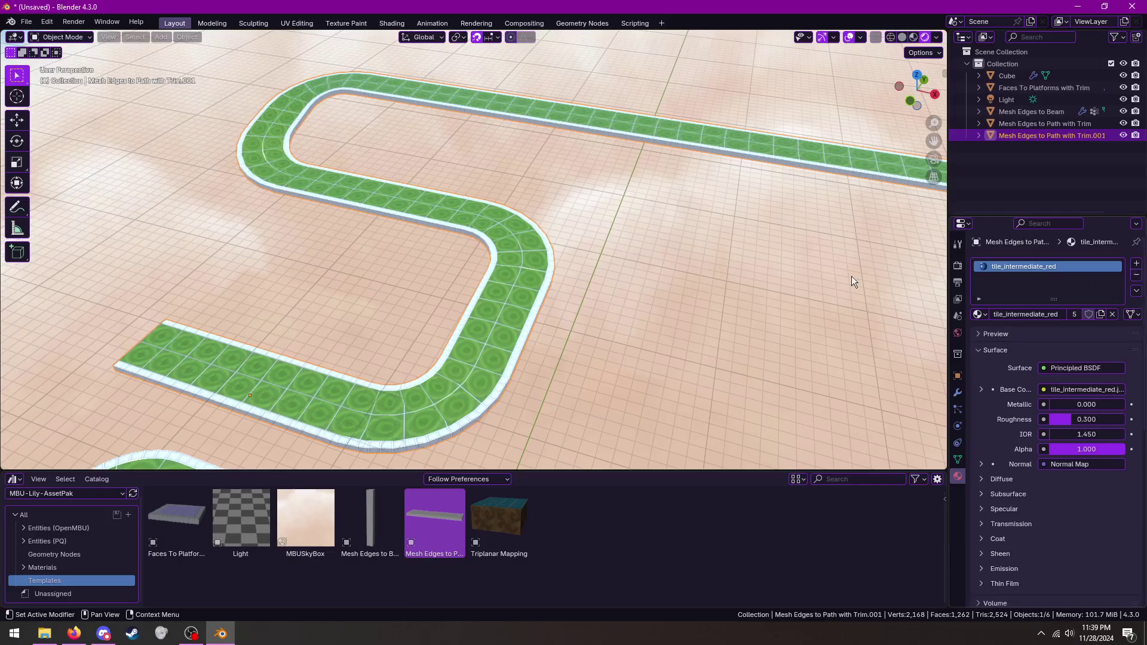
pyautogui.scroll(-3, 851, 276)
pyautogui.click(957, 393)
# Set the modifier's Tile Material to tile_intermediate_green so the path turns teal
pyautogui.scroll(5, 856, 373)
pyautogui.moveTo(856, 374); pyautogui.dragTo(983, 407, button='middle')
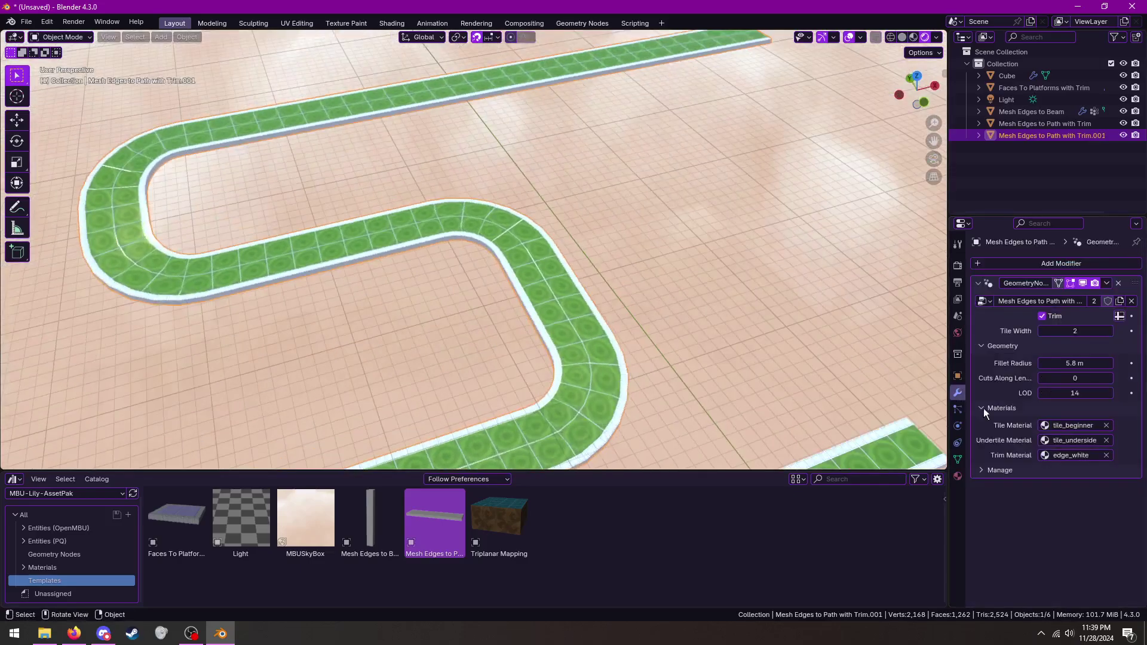
pyautogui.click(1062, 425)
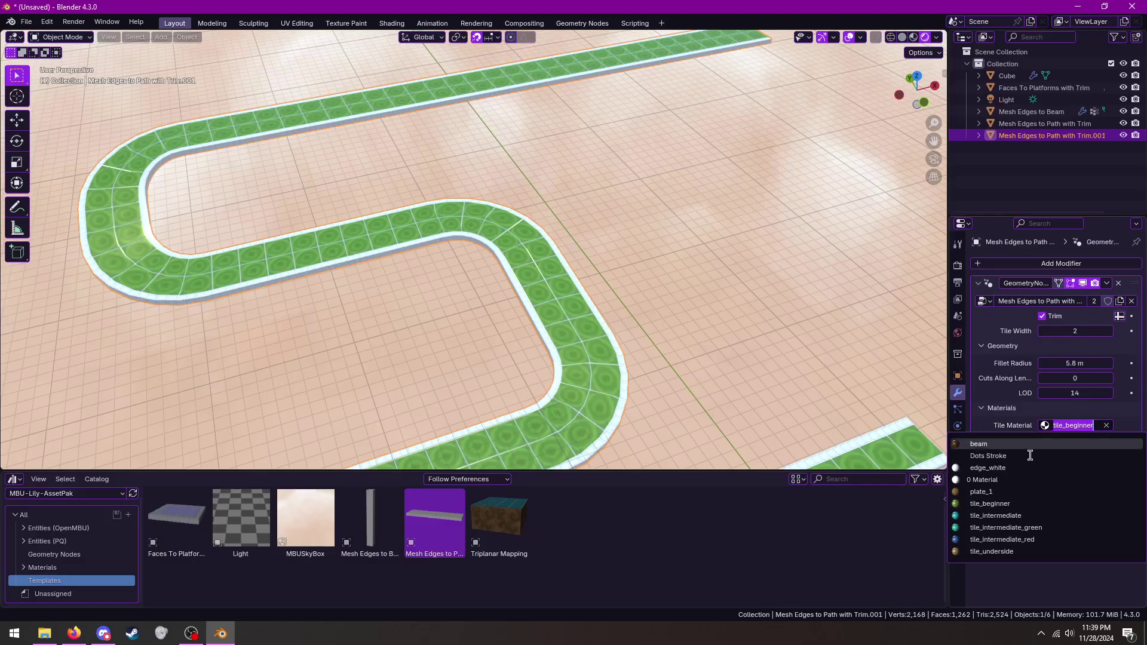
pyautogui.click(1009, 527)
pyautogui.moveTo(697, 387)
pyautogui.mouseDown(button='middle')
pyautogui.moveTo(778, 370)
pyautogui.moveTo(746, 333)
pyautogui.moveTo(642, 265)
pyautogui.mouseUp(button='middle')
pyautogui.press('Tab')
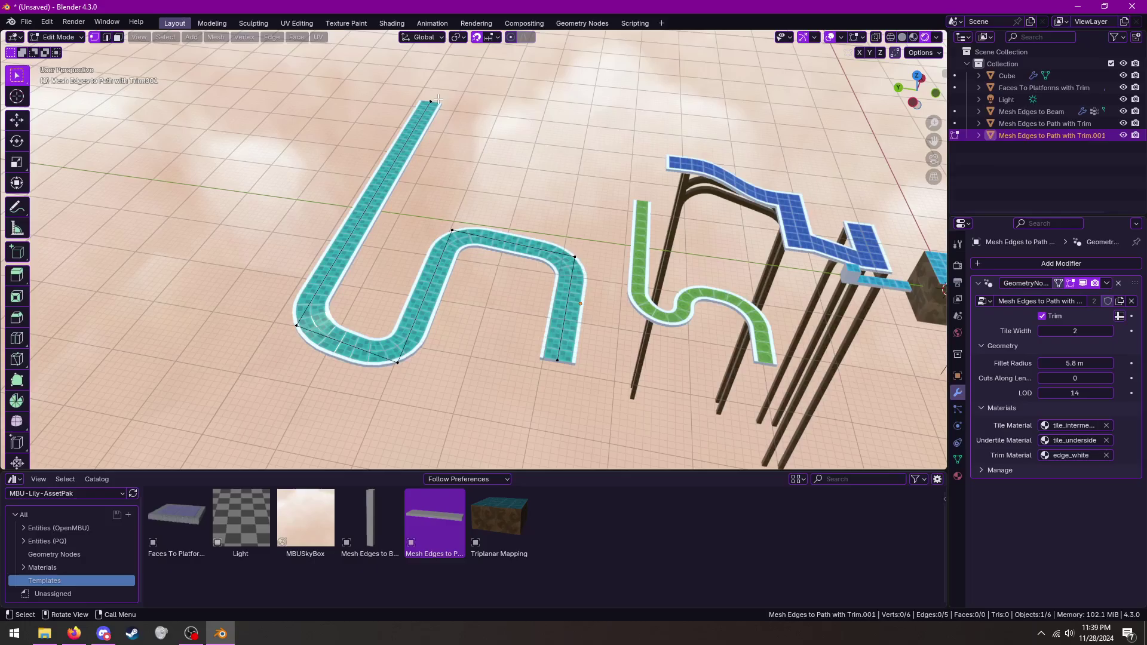
# Extrude new raised segments from the teal path's top end vertex
pyautogui.click(431, 101)
pyautogui.moveTo(438, 98); pyautogui.dragTo(552, 173, button='middle')
pyautogui.press('e')
pyautogui.click(552, 173)
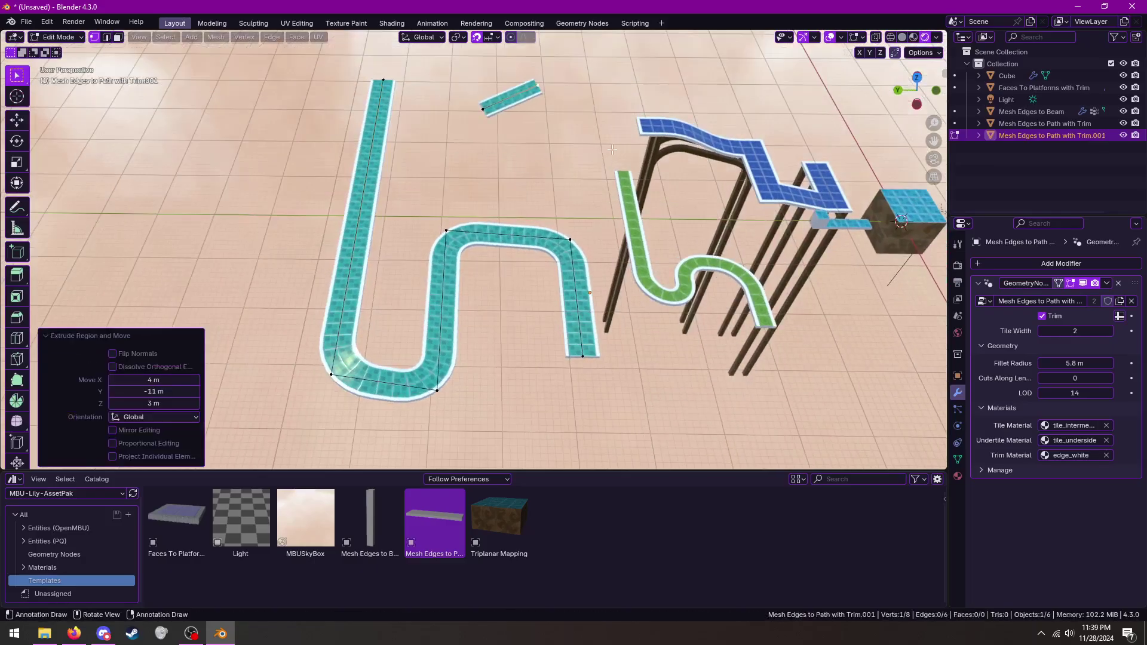
pyautogui.press('e')
pyautogui.scroll(4, 721, 128)
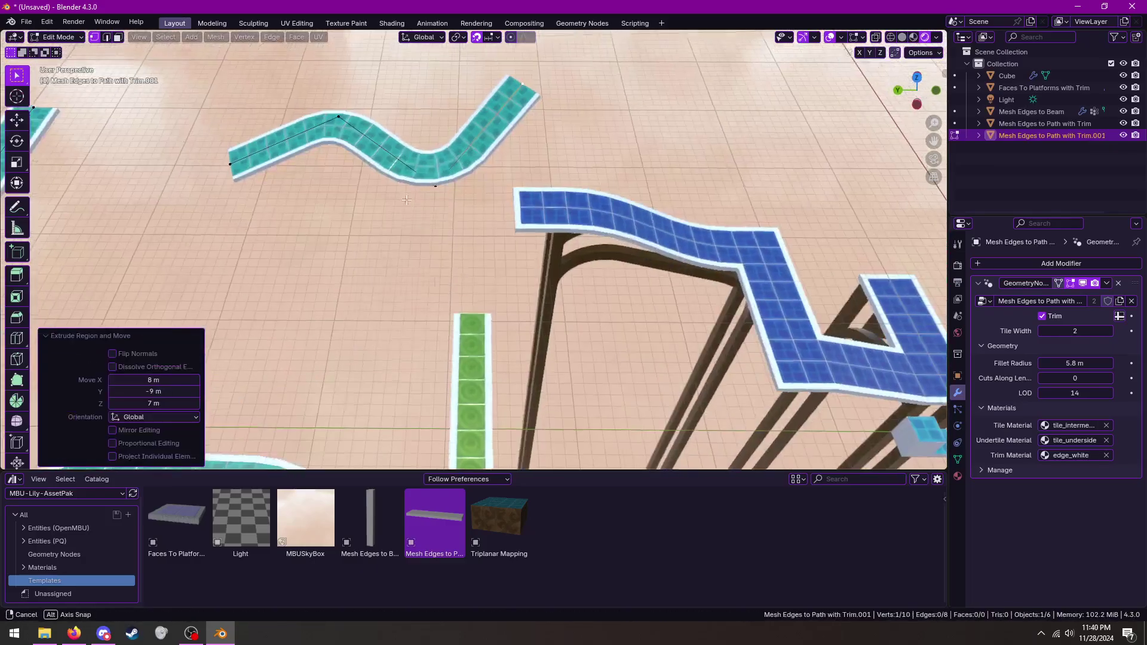
pyautogui.keyDown('alt'); pyautogui.moveTo(721, 128); pyautogui.dragTo(508, 201, button='middle'); pyautogui.keyUp('alt')
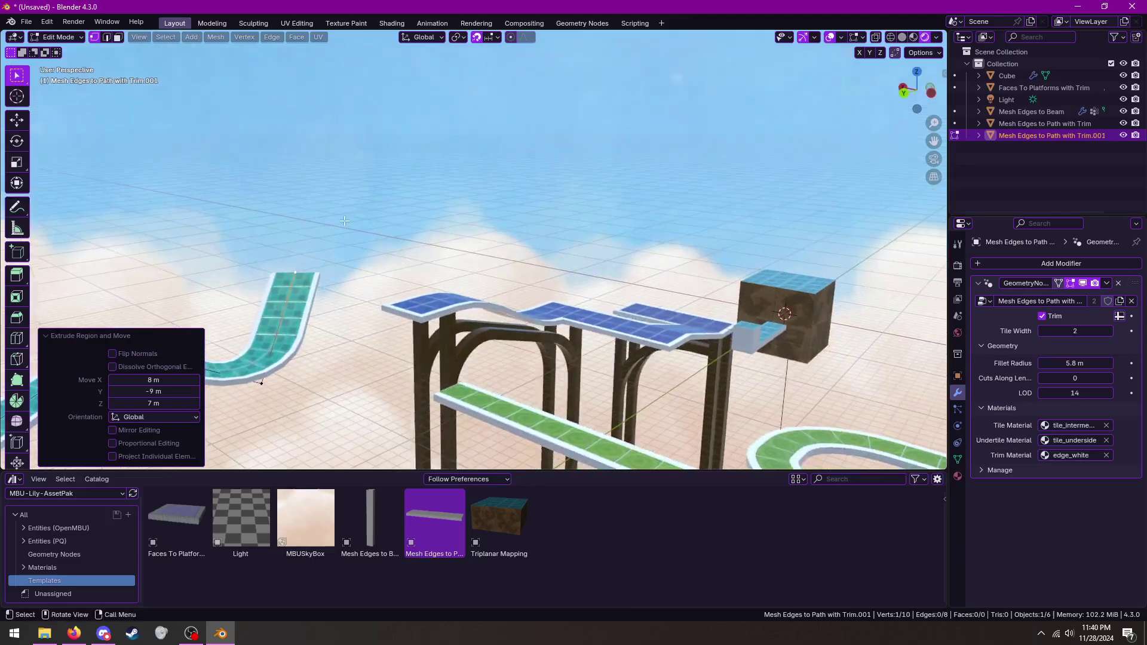
pyautogui.click(468, 150)
# Return to Object Mode and widen the path's Fillet Radius to 7.09 m
pyautogui.moveTo(468, 151); pyautogui.dragTo(538, 268, button='middle')
pyautogui.press('Tab')
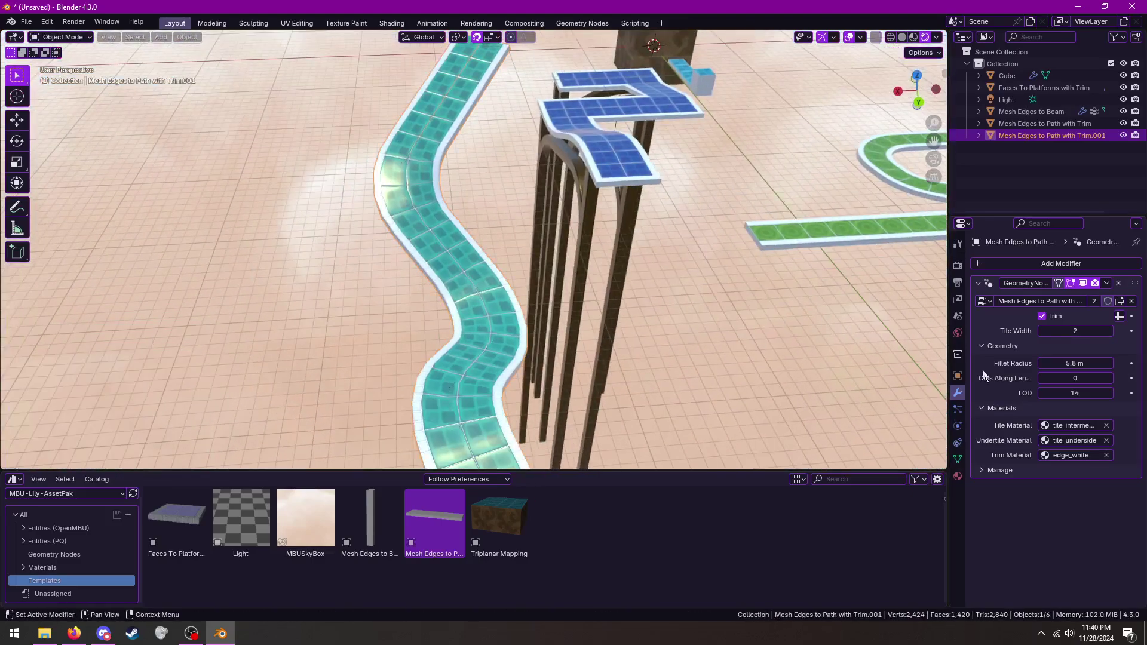
pyautogui.moveTo(1075, 363); pyautogui.dragTo(1099, 363)
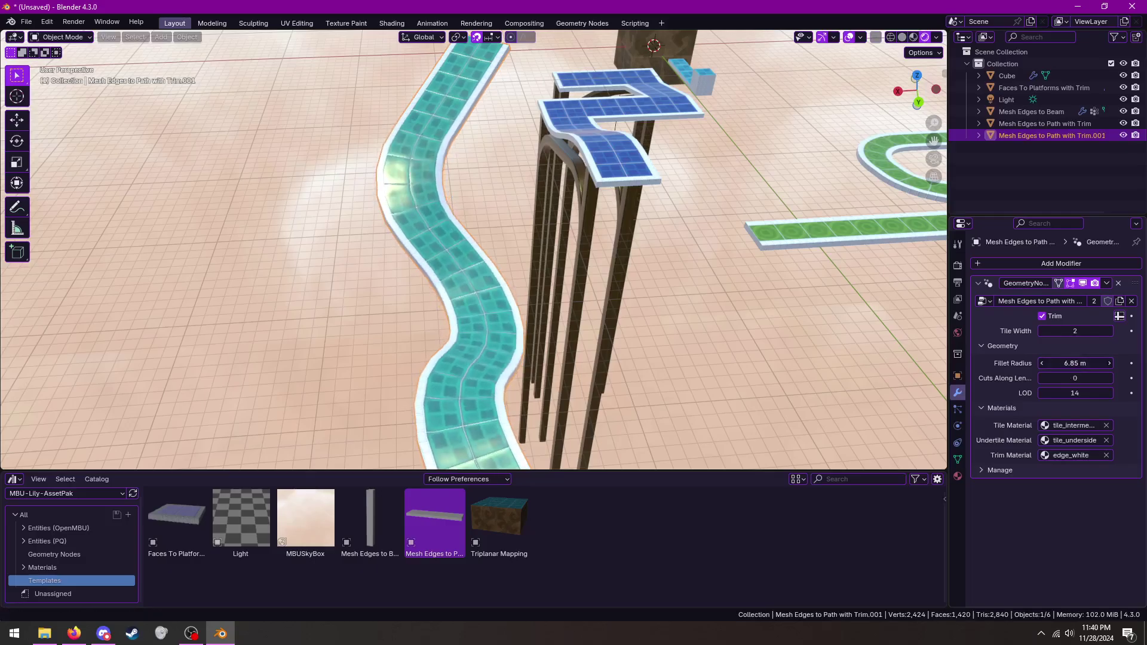